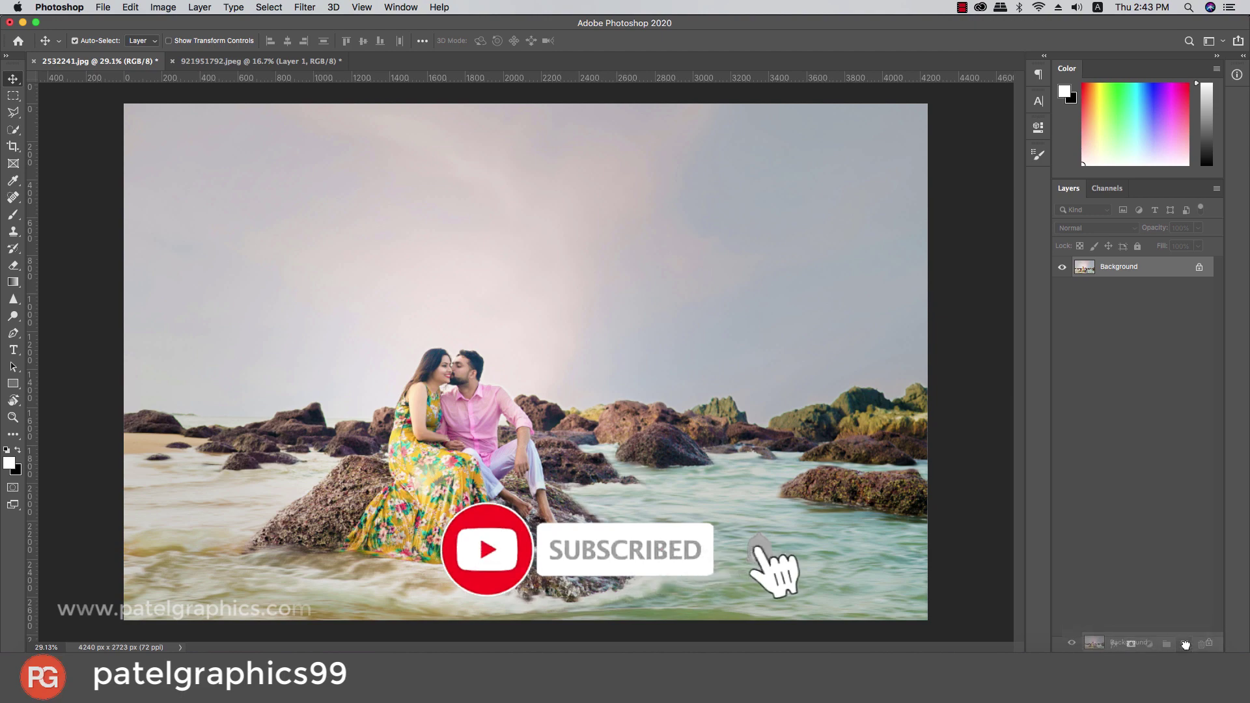
Step: Duplicate the beach photo's Background layer to create a Background copy layer
{"action": "left_click_drag", "start_coordinate": [1168, 555], "coordinate": [1185, 644]}
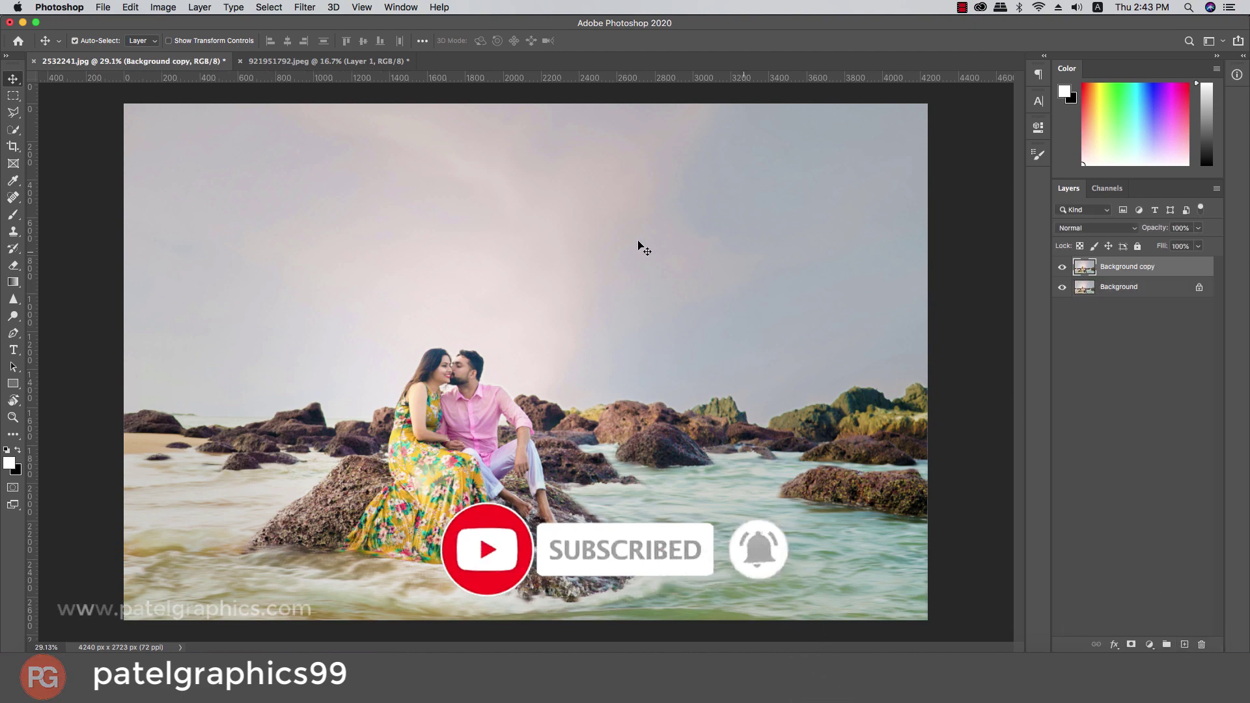
Step: Zoom in on the couple's faces and switch to the Mixer Brush Tool
{"action": "scroll", "coordinate": [459, 362], "scroll_direction": "up", "scroll_amount": 2}
{"action": "scroll", "coordinate": [449, 368], "scroll_direction": "up", "scroll_amount": 3}
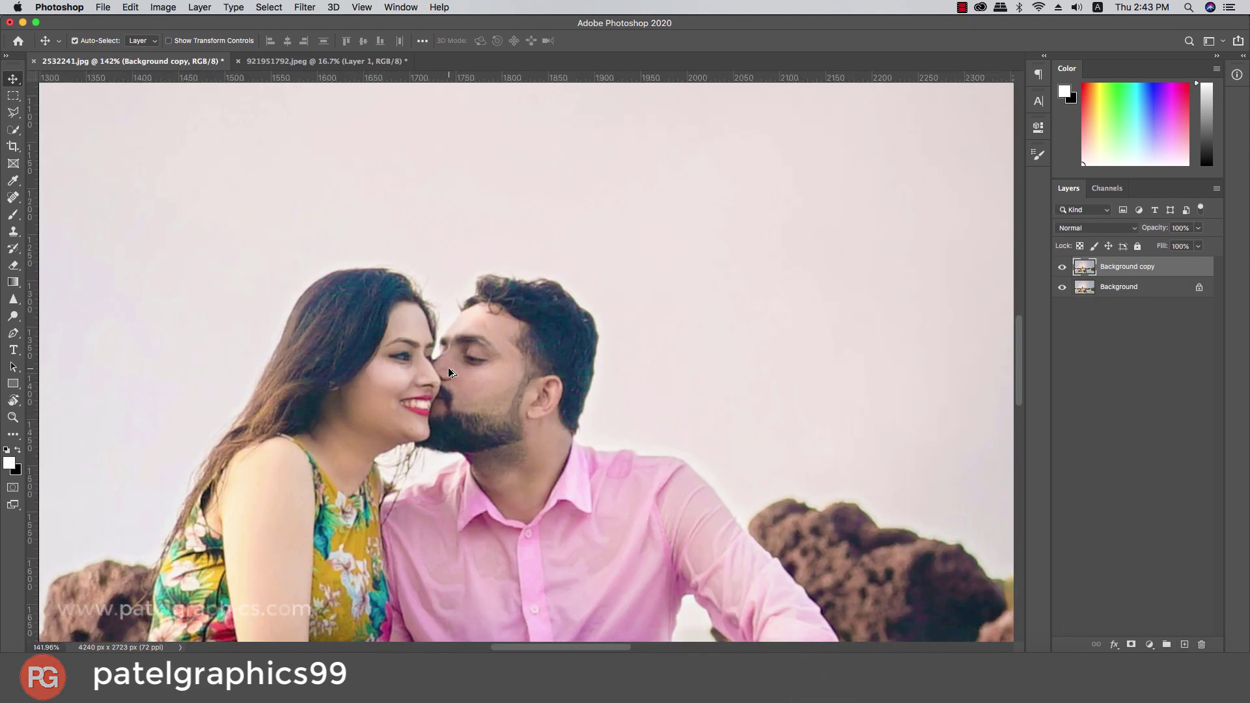
{"action": "scroll", "coordinate": [450, 368], "scroll_direction": "up", "scroll_amount": 3}
{"action": "scroll", "coordinate": [463, 373], "scroll_direction": "up", "scroll_amount": 2}
{"action": "scroll", "coordinate": [464, 371], "scroll_direction": "down", "scroll_amount": 1}
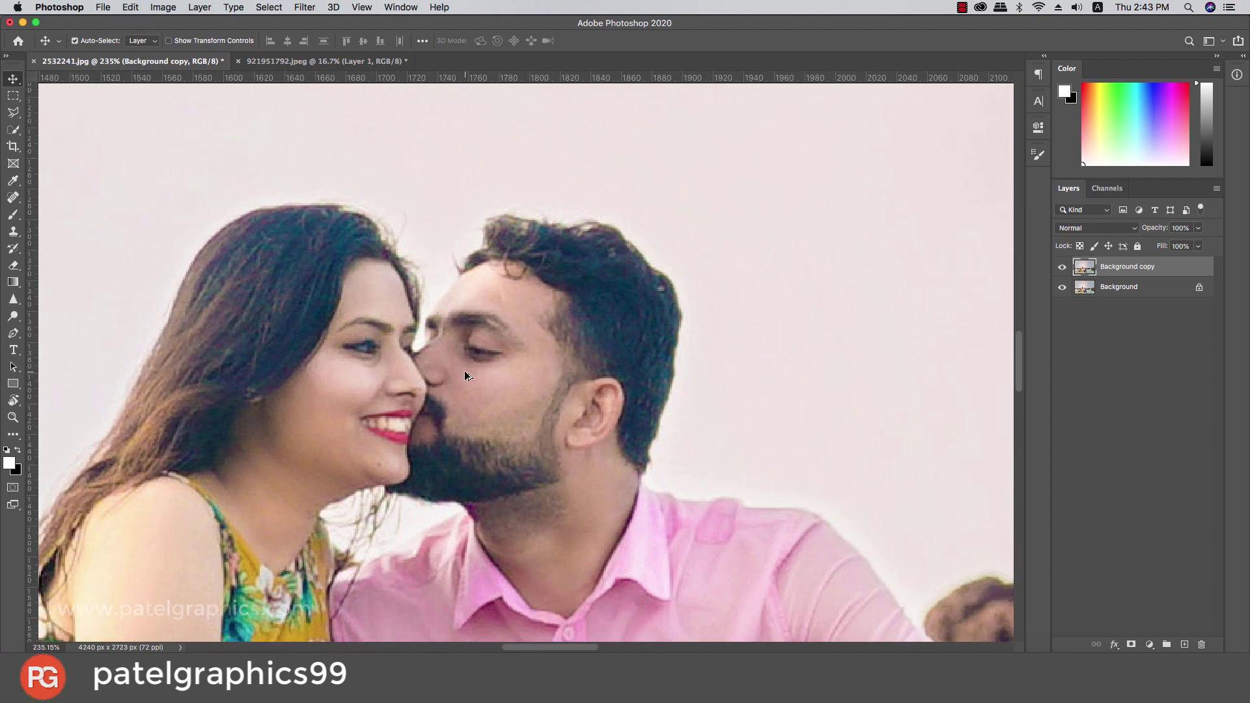
{"action": "right_click", "coordinate": [13, 215]}
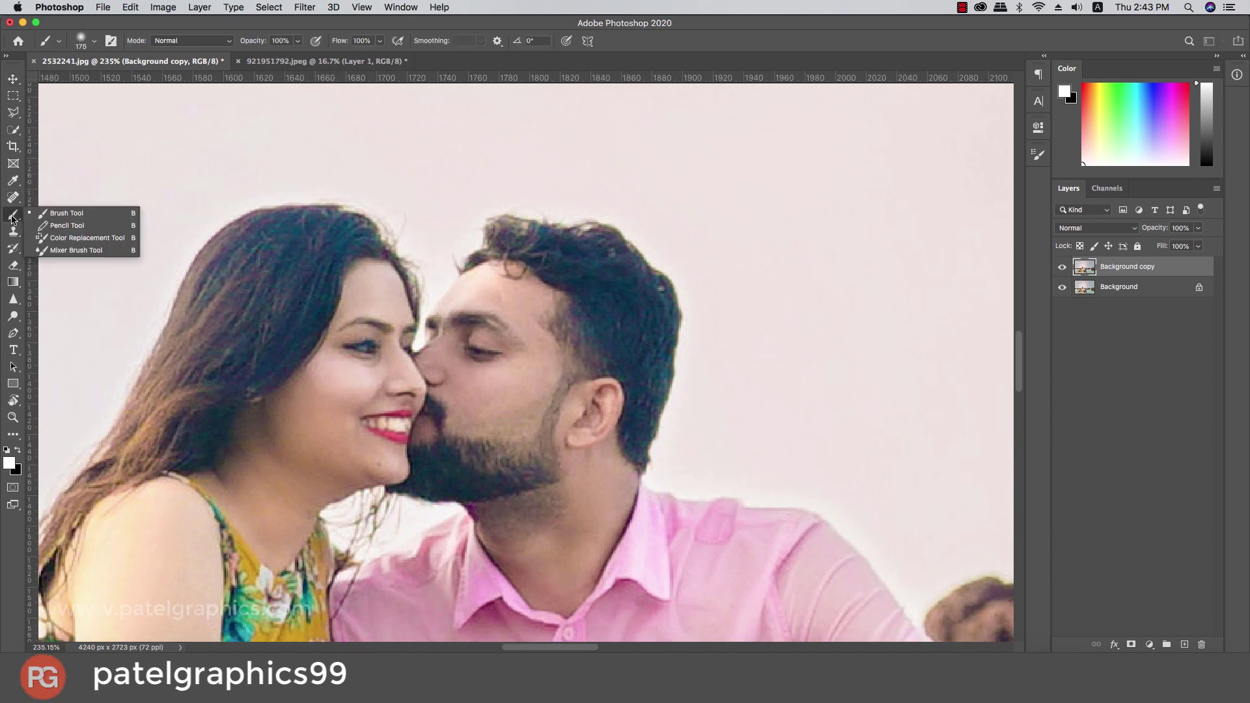
{"action": "left_click", "coordinate": [72, 257]}
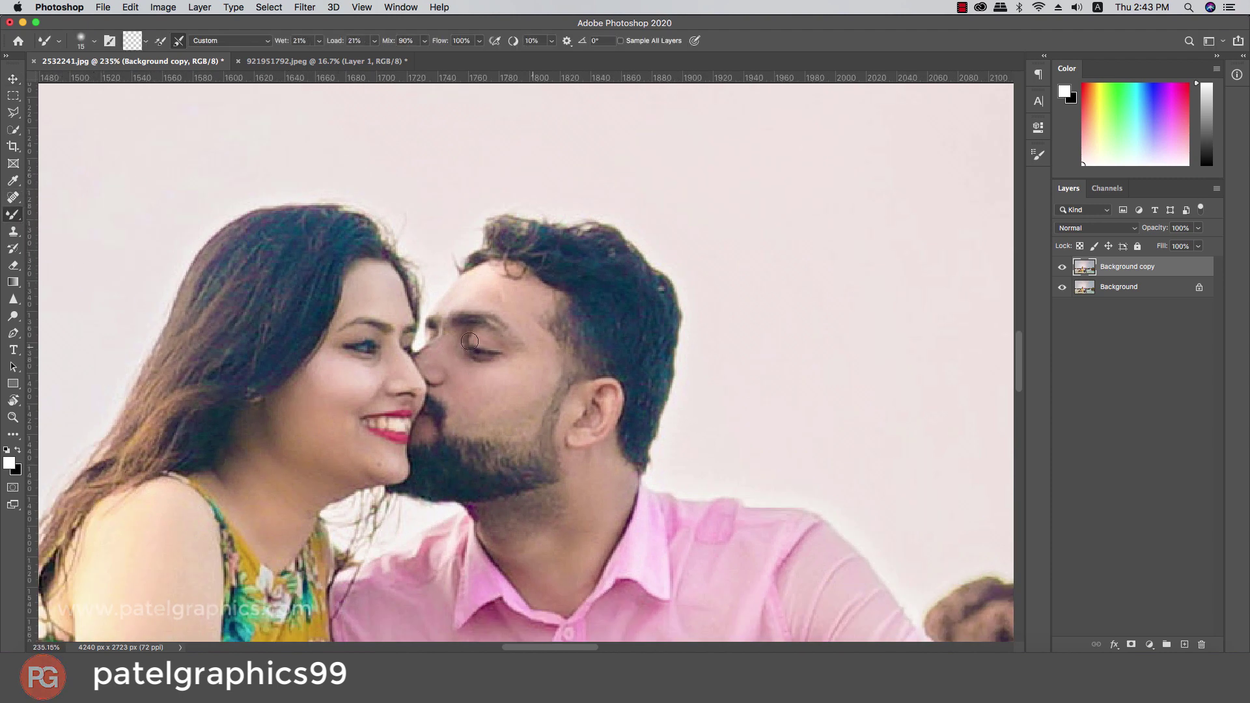
Step: Brush over the couple's facial skin, resizing the Mixer Brush with [ and ]
{"action": "key", "text": "bracketright"}
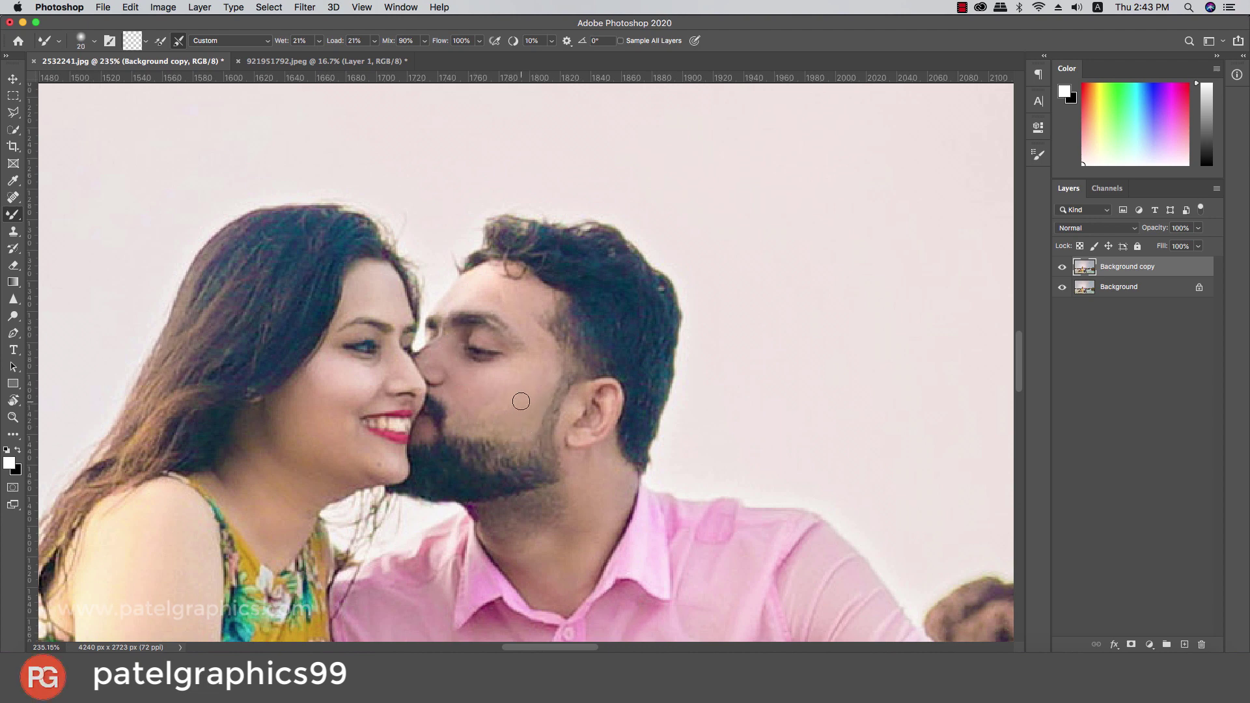
{"action": "key", "text": "bracketright"}
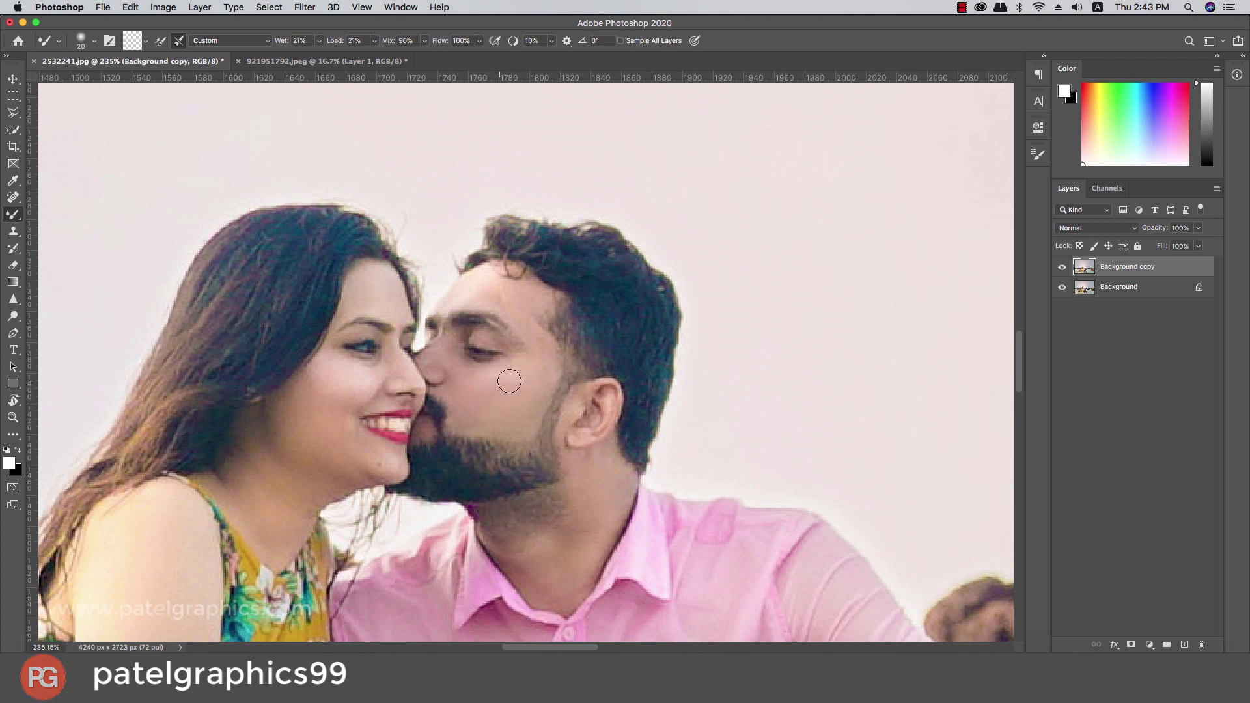
{"action": "key", "text": "bracketright"}
{"action": "key", "text": "bracketright"}
{"action": "key", "text": "bracketright"}
{"action": "key", "text": "bracketleft"}
{"action": "key", "text": "bracketleft"}
{"action": "key", "text": "bracketleft"}
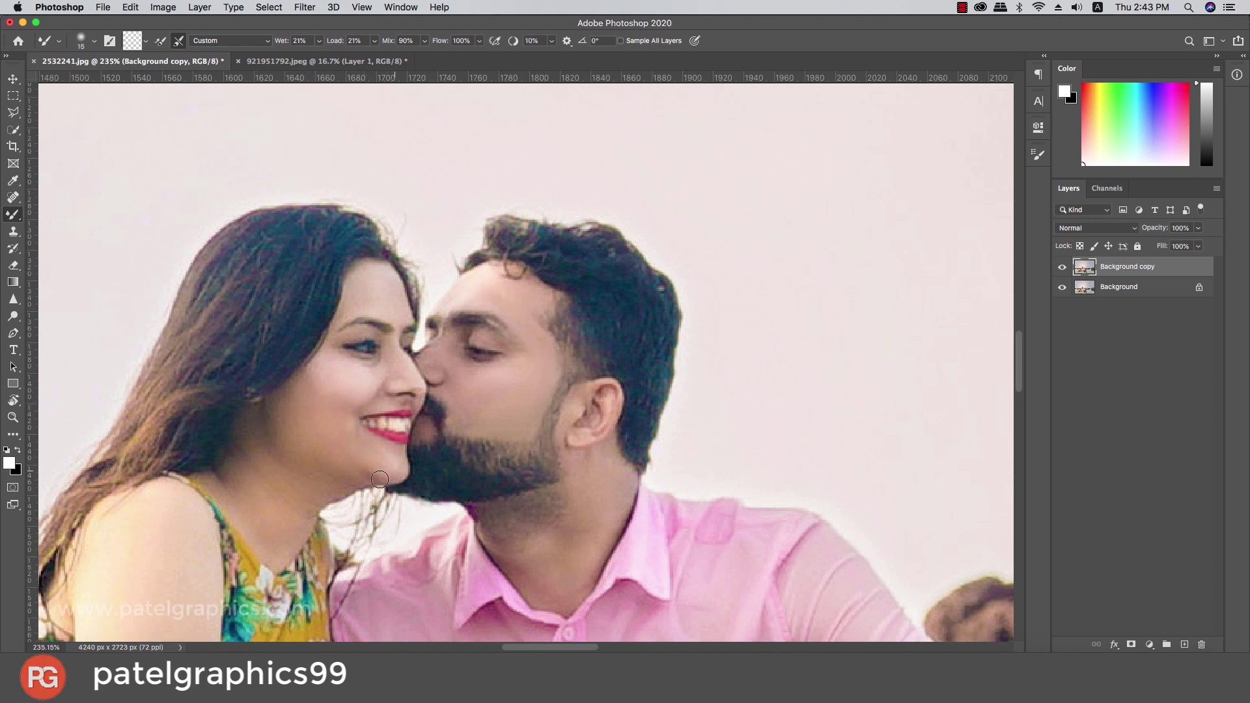
{"action": "scroll", "coordinate": [380, 480], "scroll_direction": "down", "scroll_amount": 10}
{"action": "scroll", "coordinate": [365, 430], "scroll_direction": "down", "scroll_amount": 2}
{"action": "scroll", "coordinate": [338, 379], "scroll_direction": "down", "scroll_amount": 2}
{"action": "scroll", "coordinate": [415, 386], "scroll_direction": "down", "scroll_amount": 1}
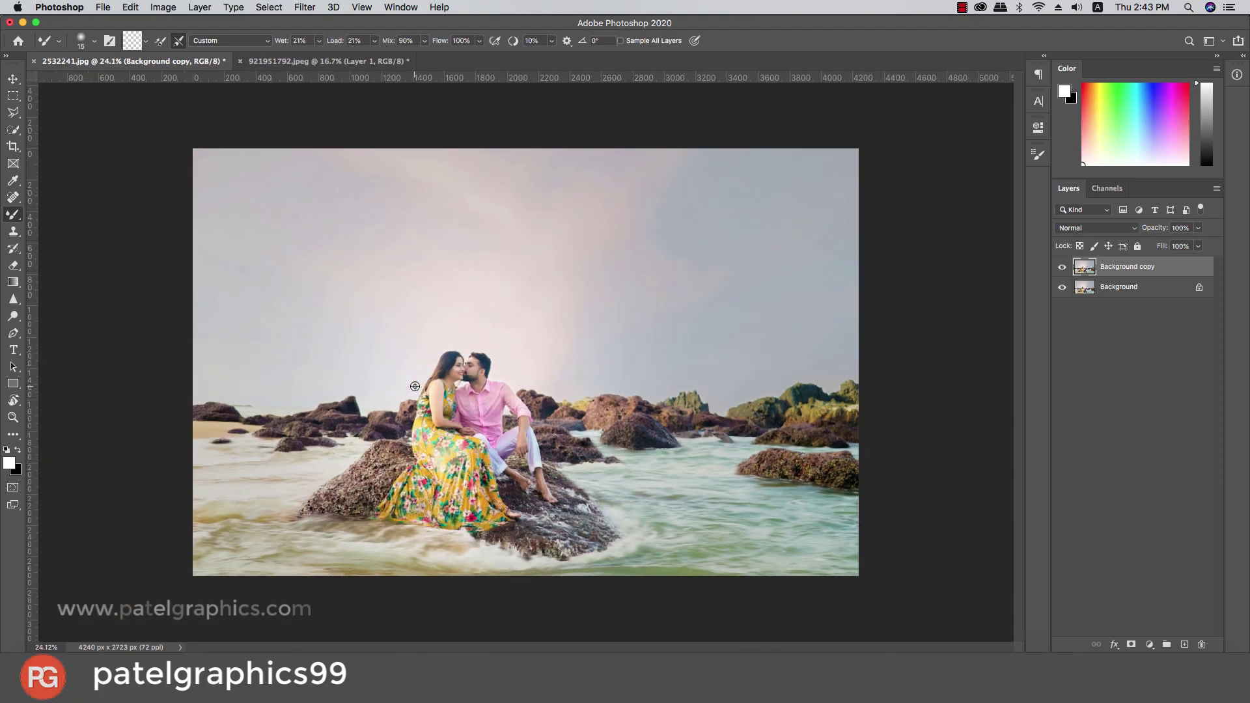
{"action": "scroll", "coordinate": [415, 387], "scroll_direction": "up", "scroll_amount": 4}
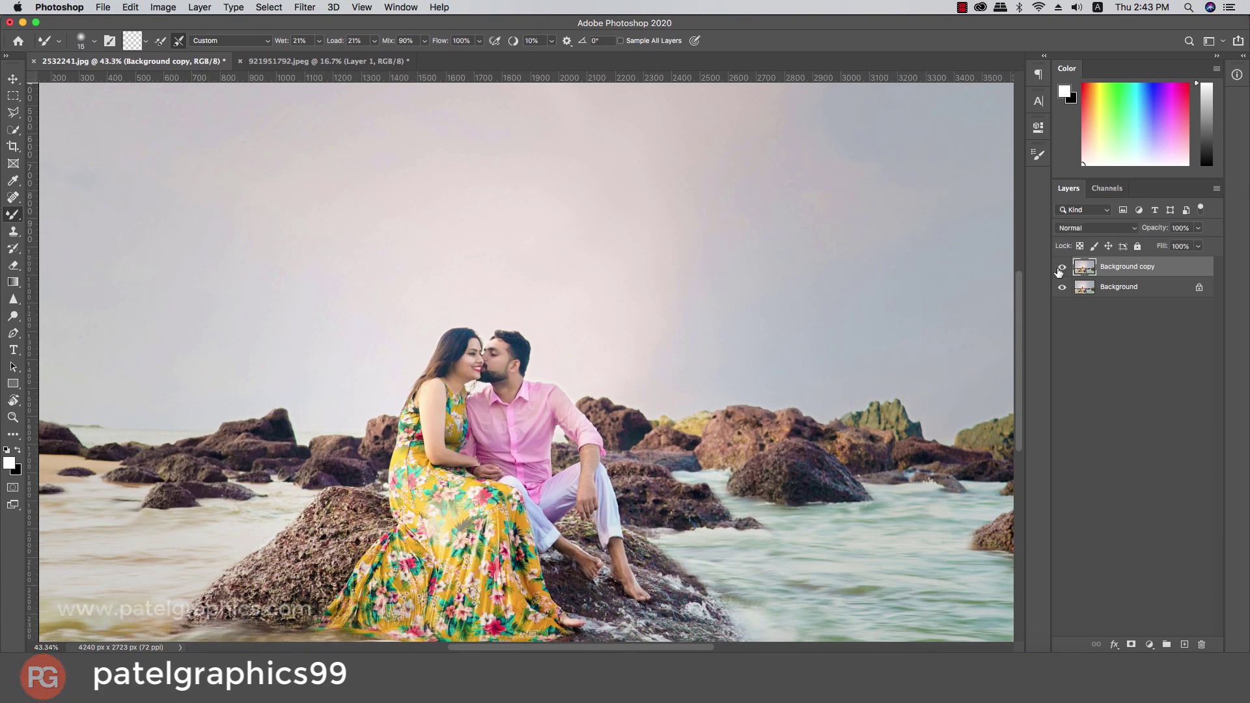
{"action": "scroll", "coordinate": [747, 321], "scroll_direction": "down", "scroll_amount": 1}
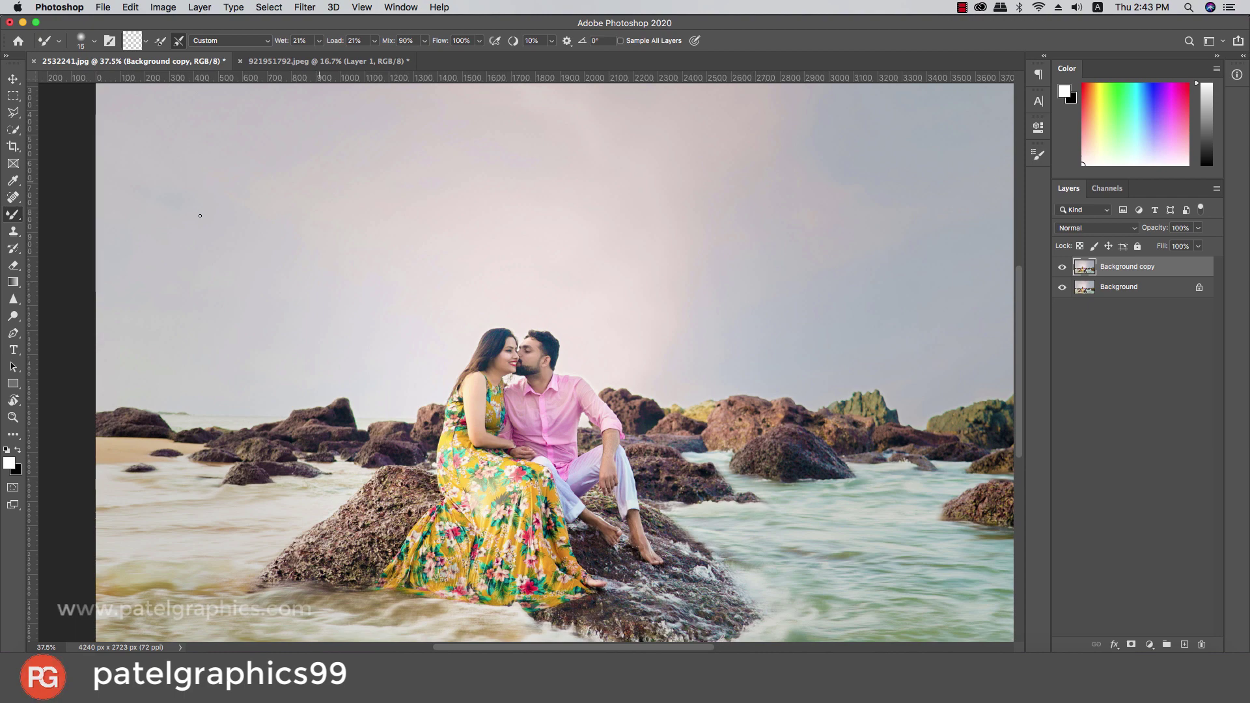
Step: Drag the sunset sky layer from its tab into 2532241.jpg as Layer 1
{"action": "left_click", "coordinate": [278, 62]}
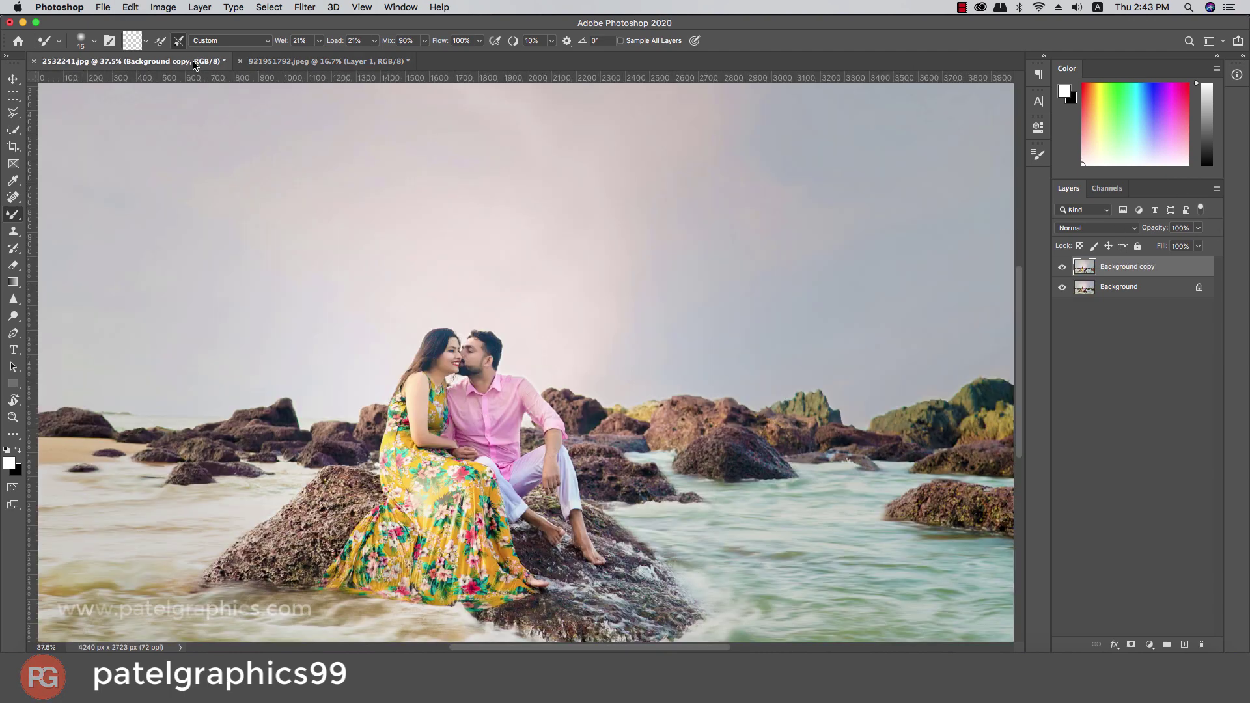
{"action": "left_click_drag", "start_coordinate": [1111, 266], "coordinate": [198, 63]}
{"action": "scroll", "coordinate": [344, 189], "scroll_direction": "down", "scroll_amount": 2}
{"action": "scroll", "coordinate": [346, 192], "scroll_direction": "down", "scroll_amount": 2}
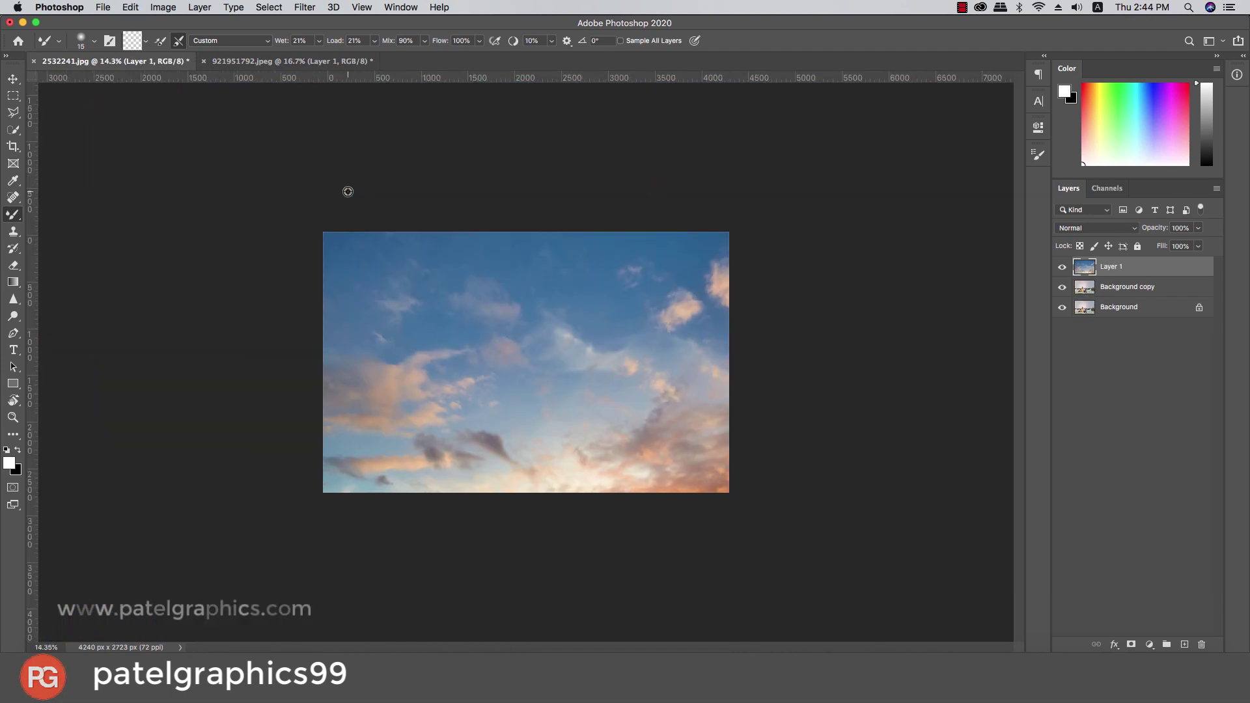
Step: Scale Layer 1 to the canvas width and shorten it to cover the upper half
{"action": "key", "text": "ctrl+t"}
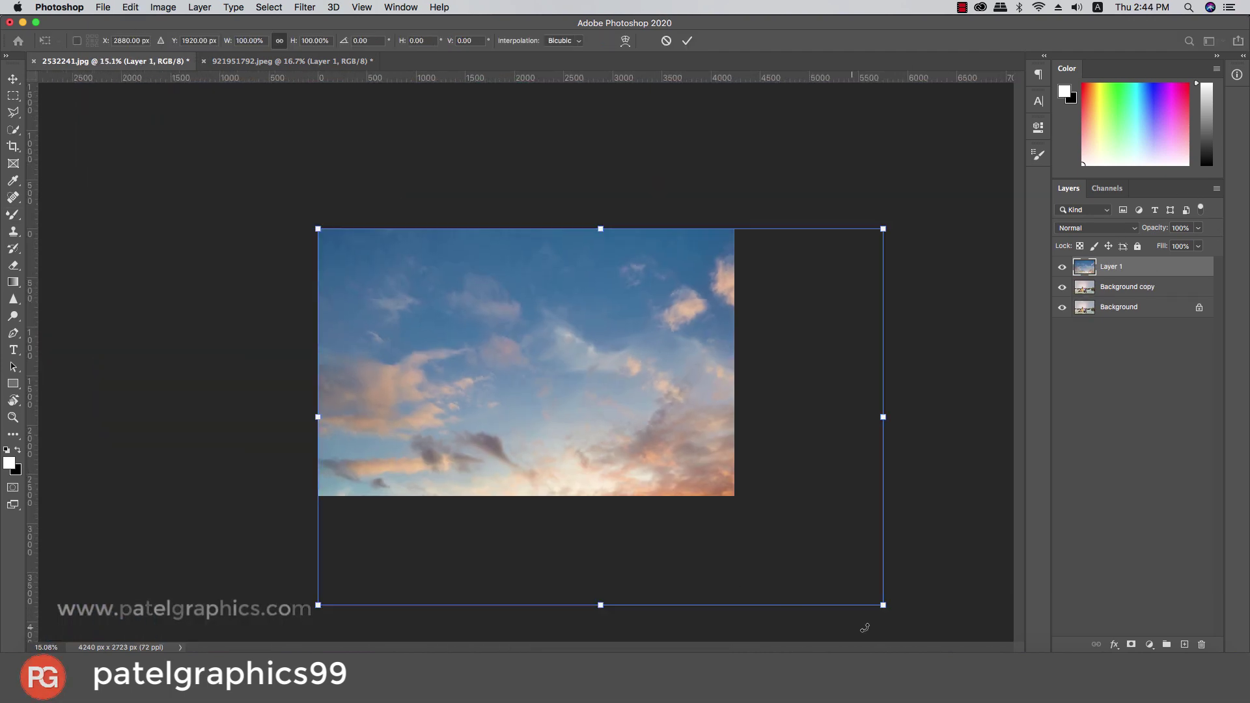
{"action": "left_click_drag", "start_coordinate": [883, 605], "coordinate": [735, 484]}
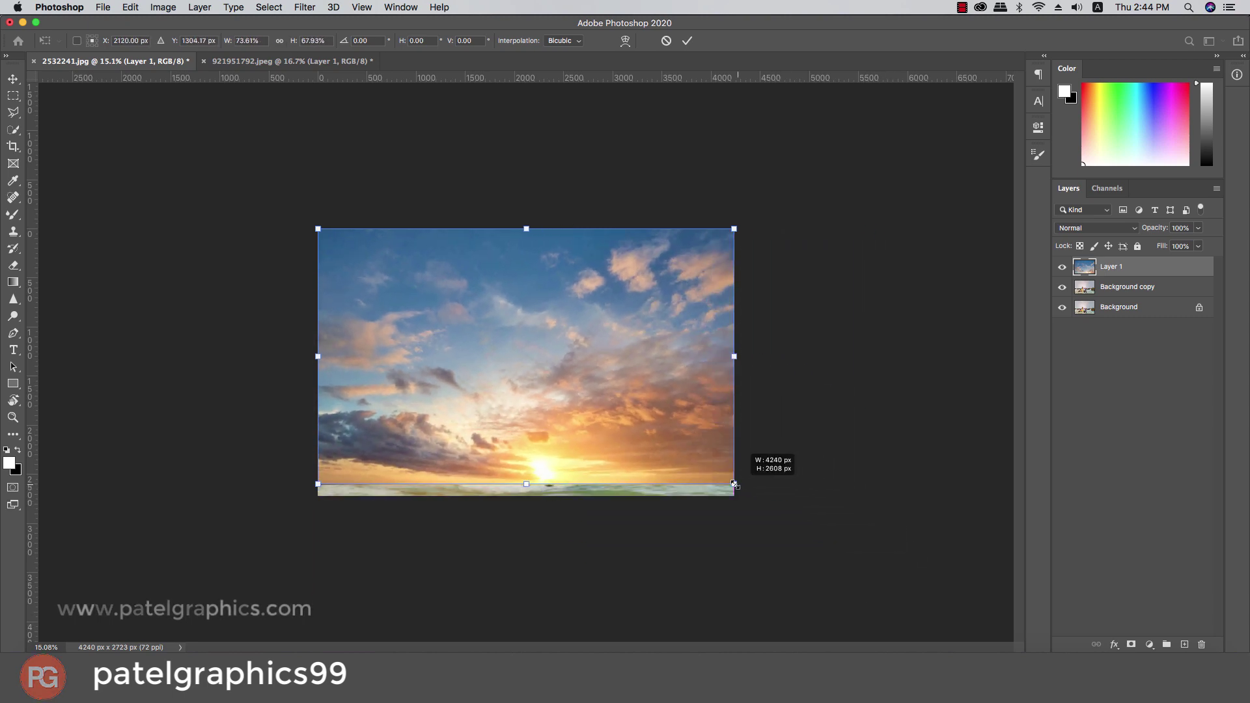
{"action": "left_click_drag", "start_coordinate": [524, 485], "coordinate": [523, 411]}
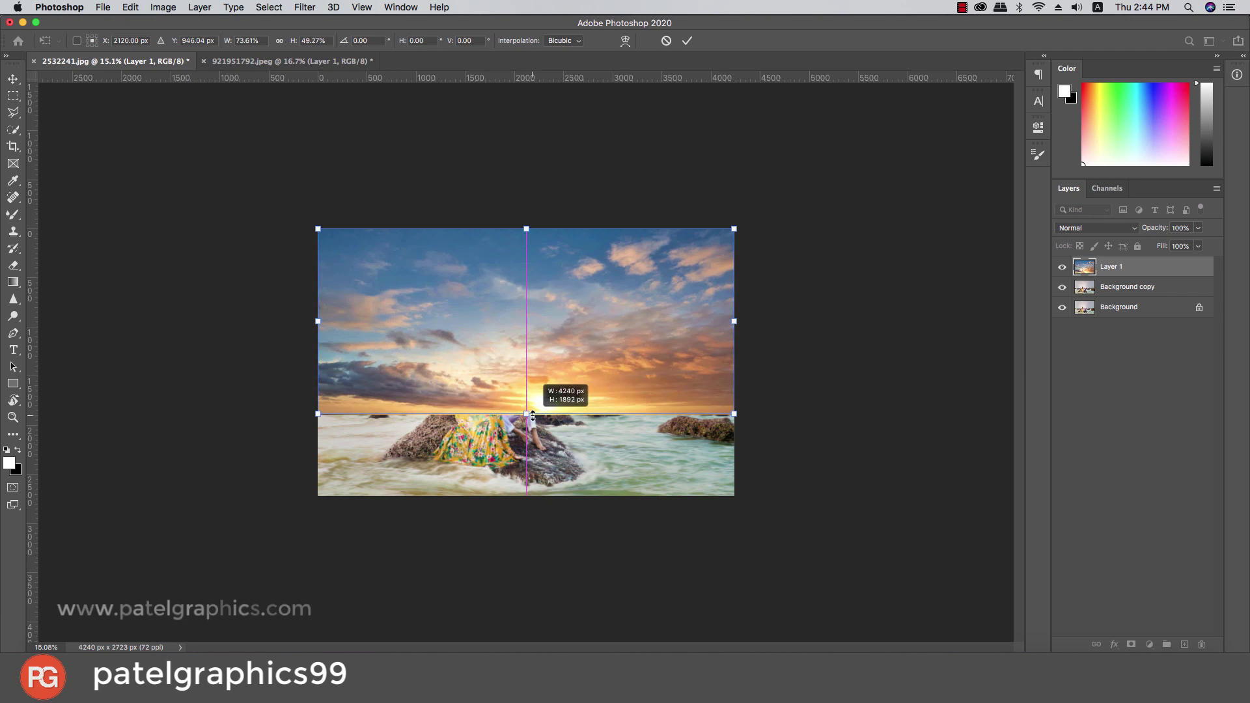
{"action": "key", "text": "Return"}
Step: Set Layer 1's blend mode to Darken and toggle its visibility to compare
{"action": "key", "text": "b"}
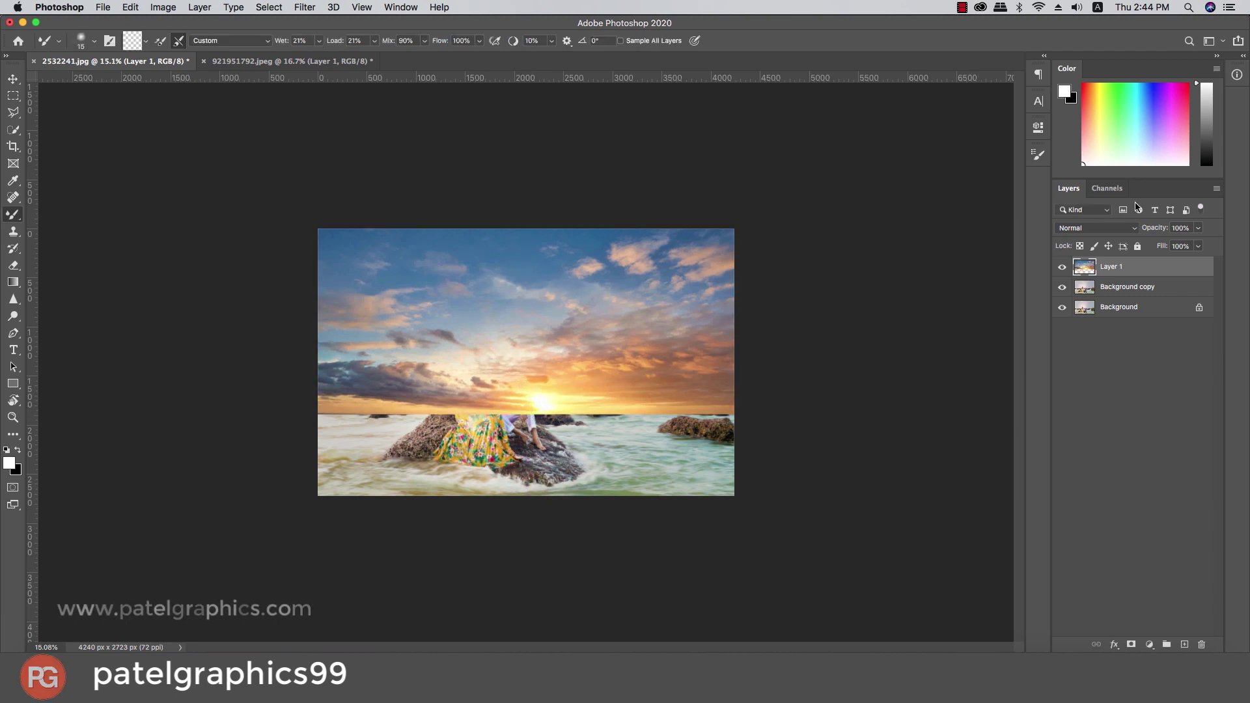
{"action": "left_click", "coordinate": [1085, 227]}
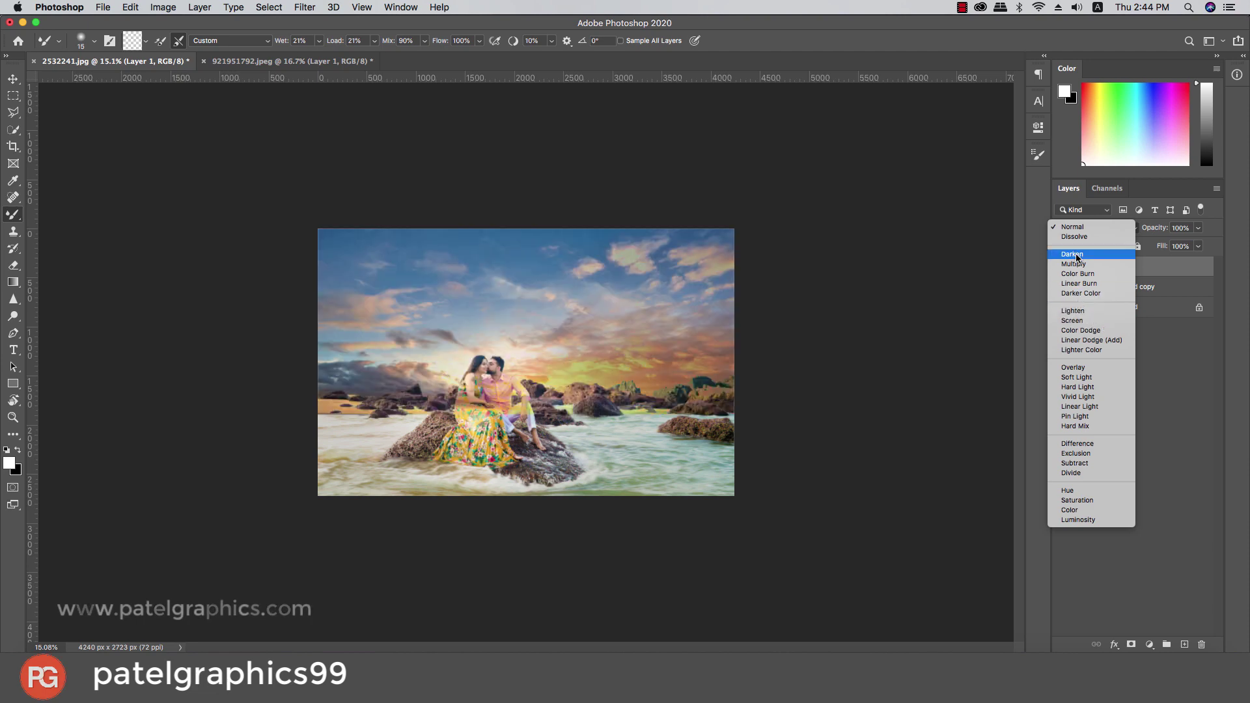
{"action": "left_click", "coordinate": [1074, 254]}
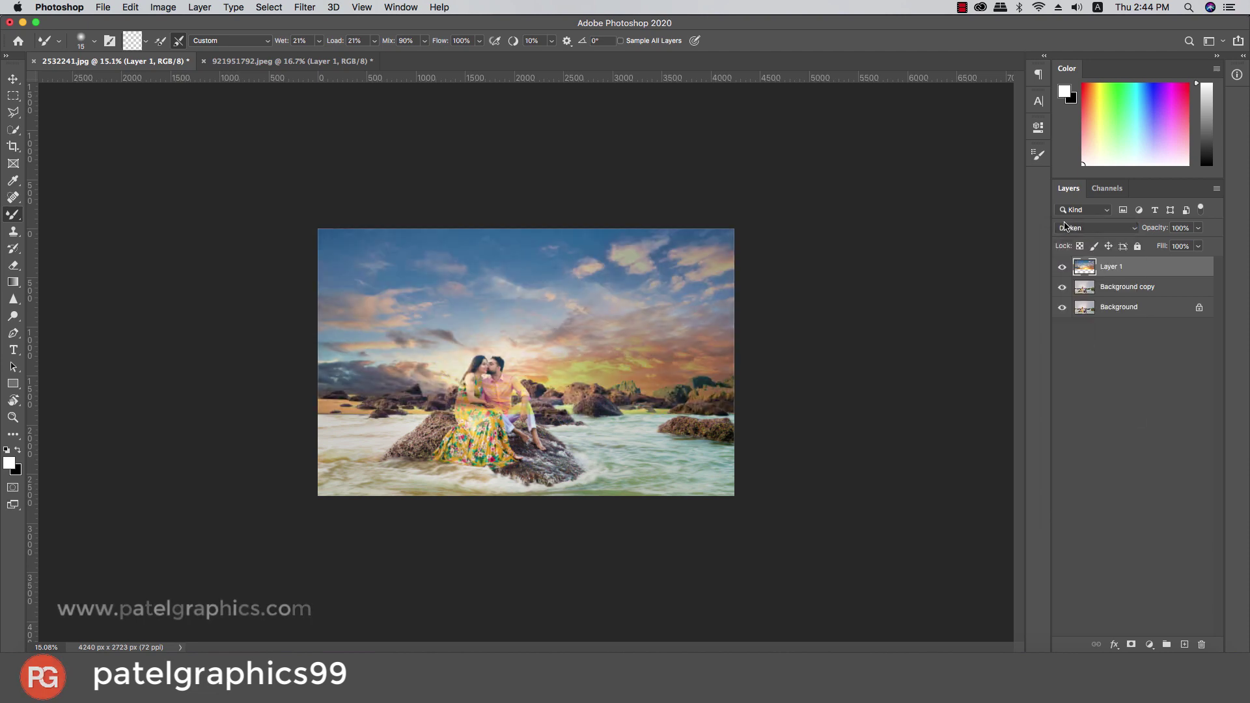
{"action": "left_click", "coordinate": [1063, 268]}
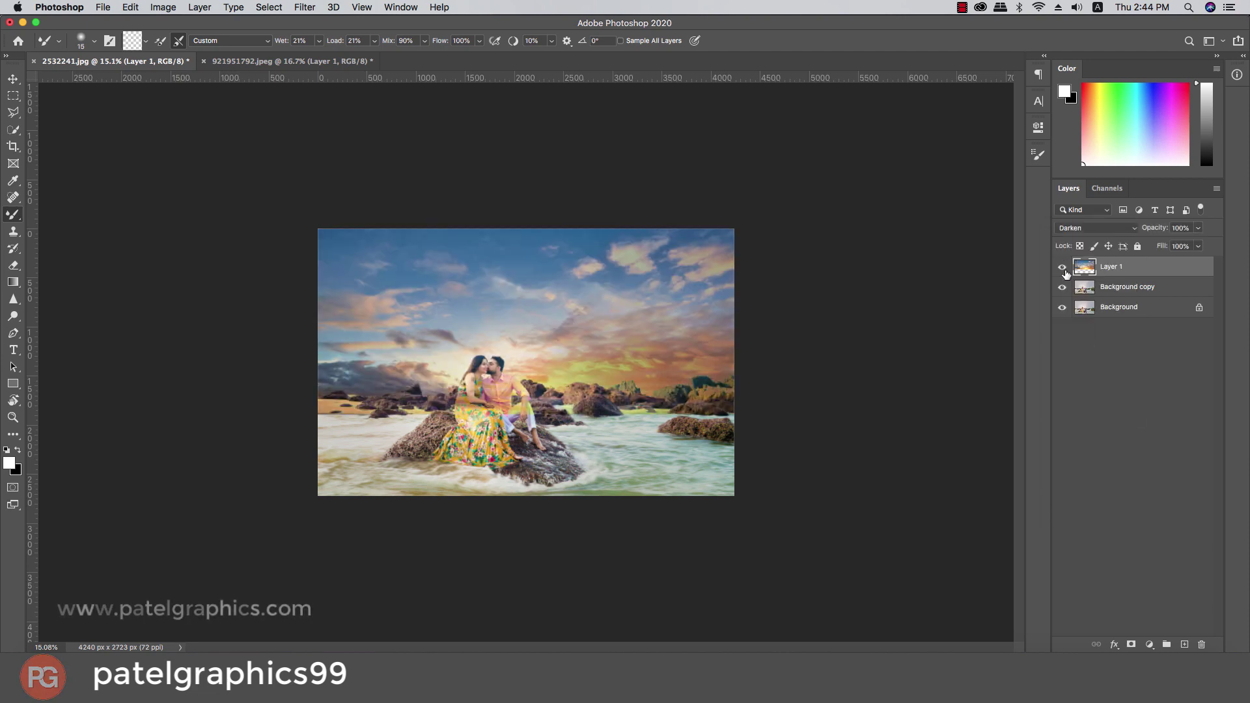
{"action": "left_click", "coordinate": [1062, 267]}
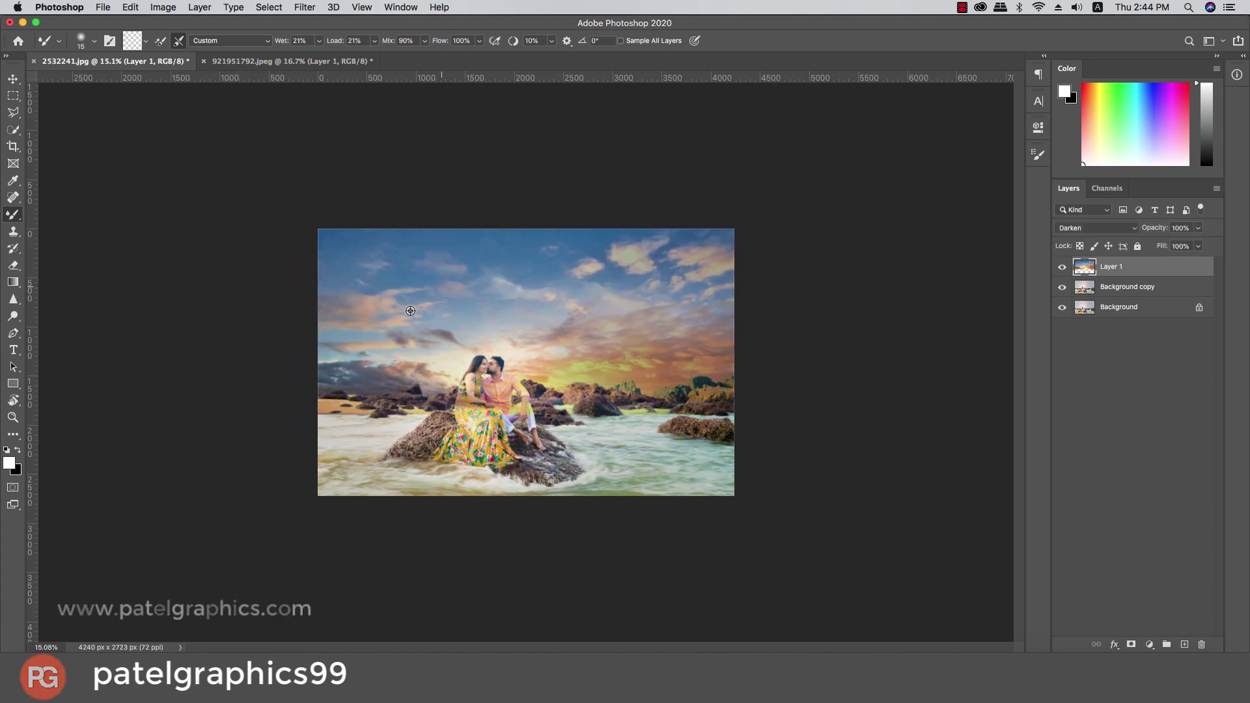
{"action": "scroll", "coordinate": [410, 311], "scroll_direction": "up", "scroll_amount": 5}
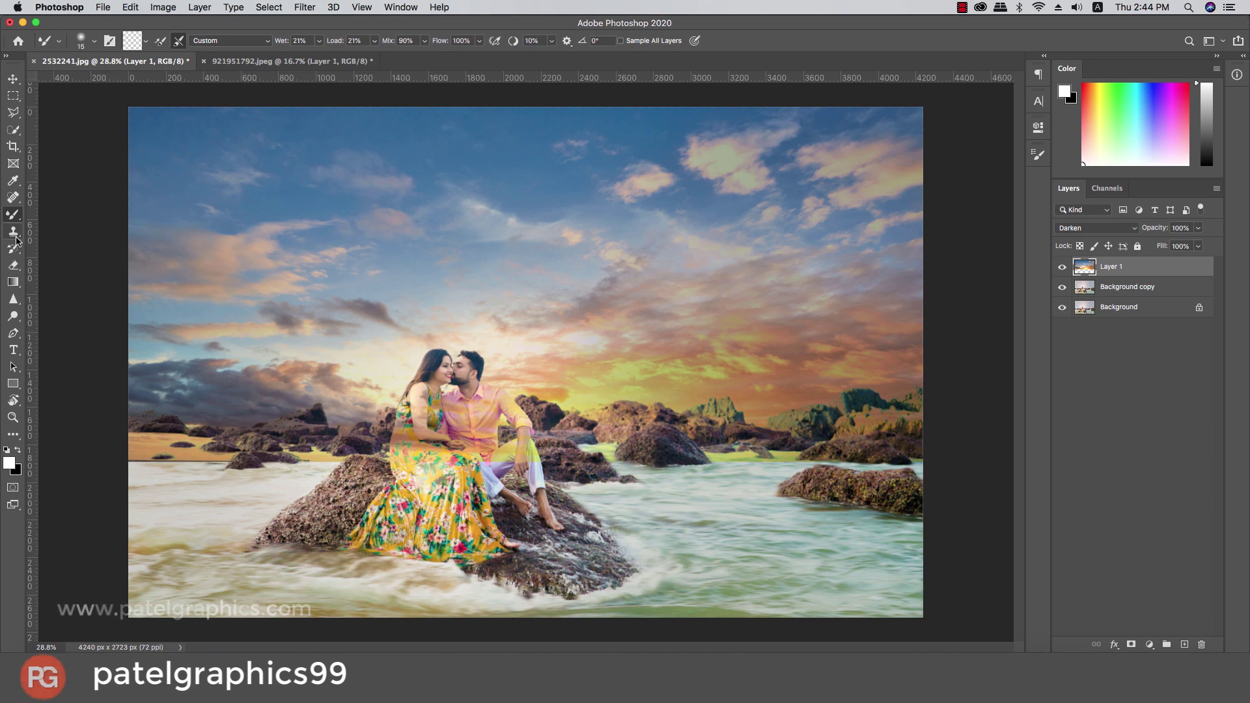
Step: Add a white mask to Layer 1 and fade the sky out downward with a gradient
{"action": "left_click", "coordinate": [1130, 645]}
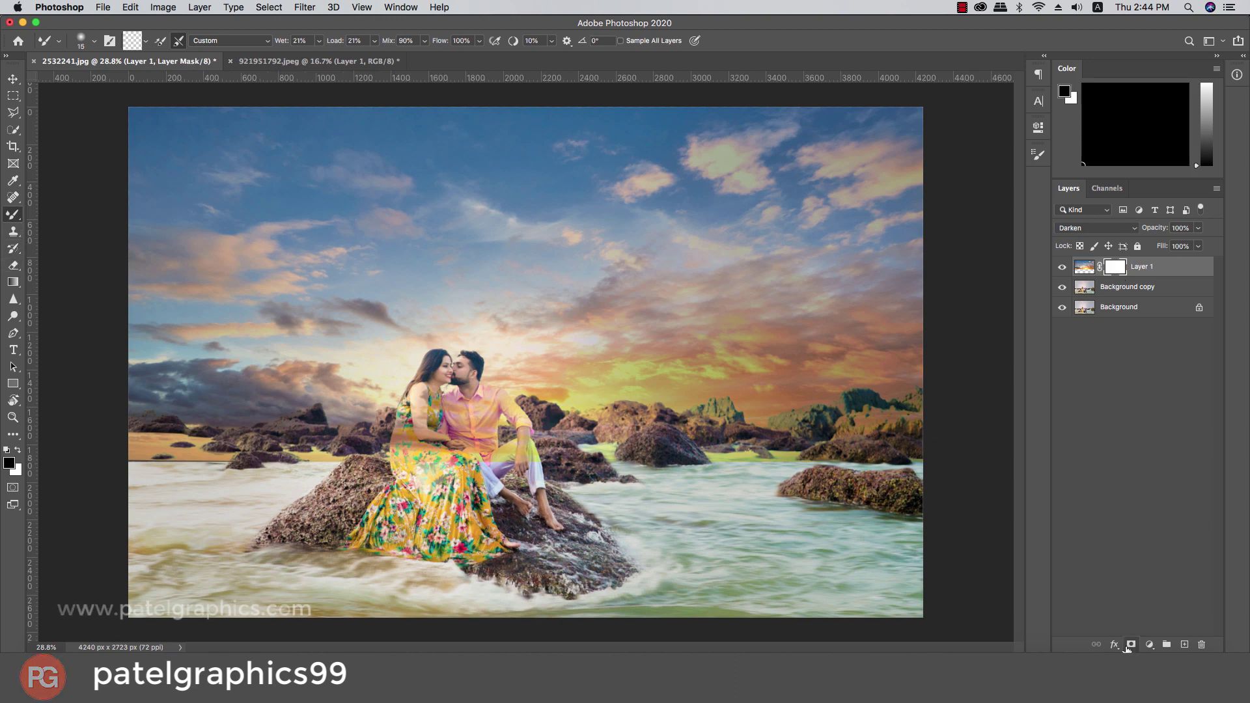
{"action": "left_click", "coordinate": [13, 282]}
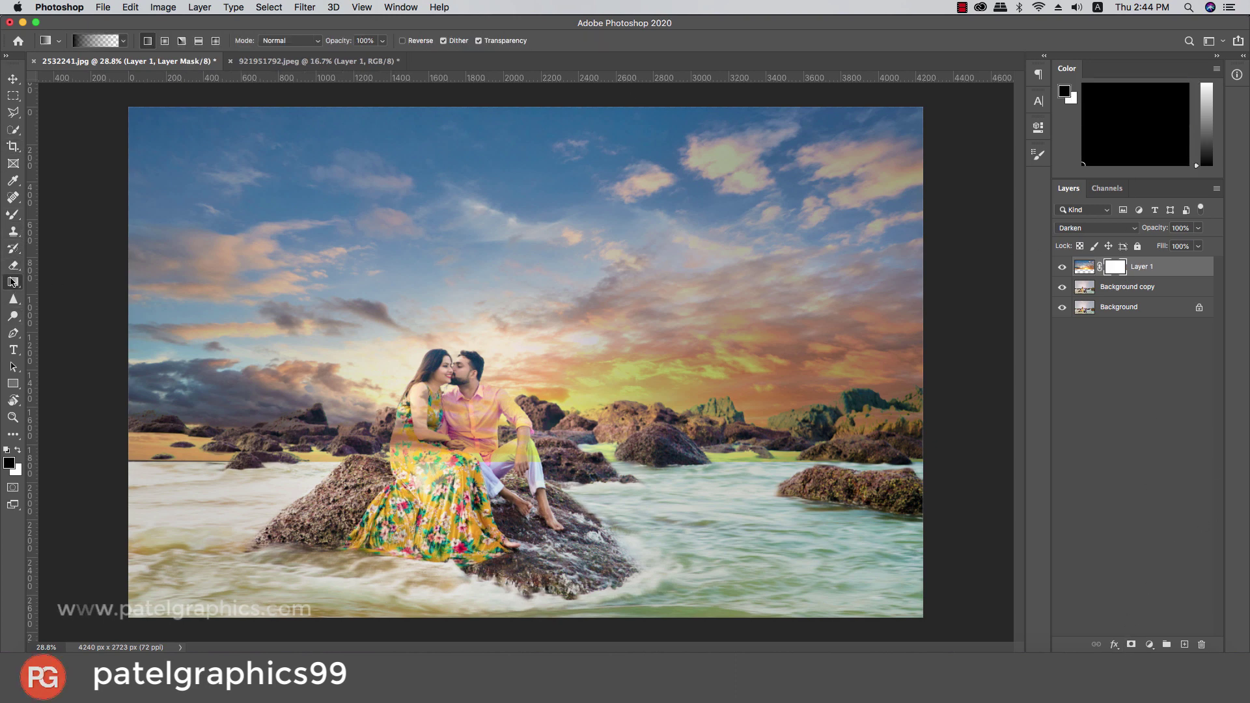
{"action": "mouse_move", "coordinate": [473, 577]}
{"action": "left_mouse_down"}
{"action": "mouse_move", "coordinate": [463, 390]}
{"action": "mouse_move", "coordinate": [480, 402]}
{"action": "left_mouse_up"}
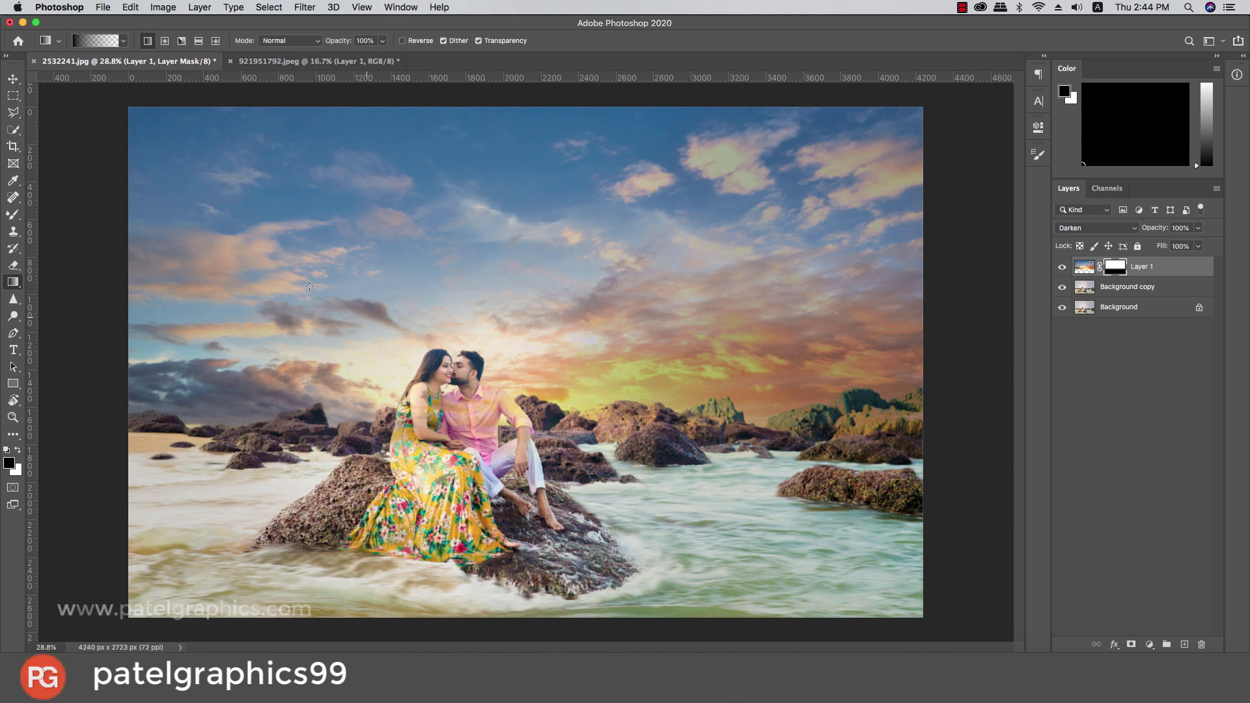
Step: Paint the mask with a soft brush around the woman's shoulder, faces and dress
{"action": "right_click", "coordinate": [13, 214]}
{"action": "left_click", "coordinate": [52, 216]}
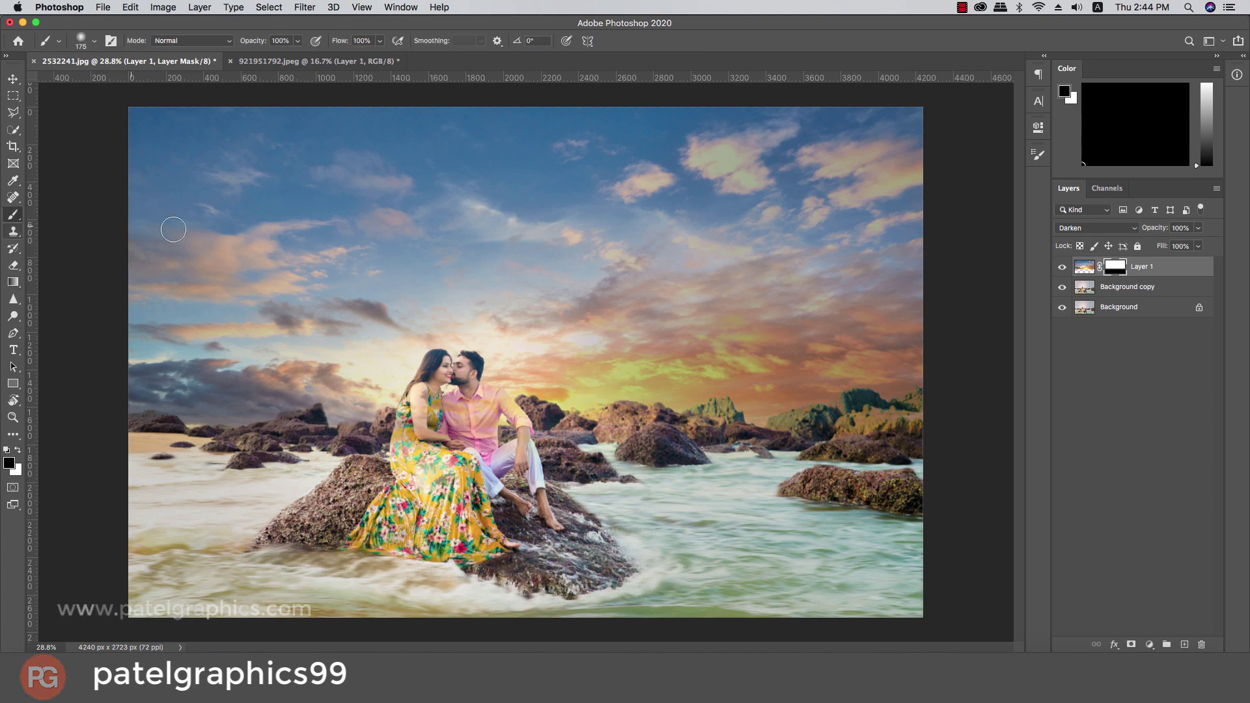
{"action": "key", "text": "bracketright"}
{"action": "right_click", "coordinate": [629, 457]}
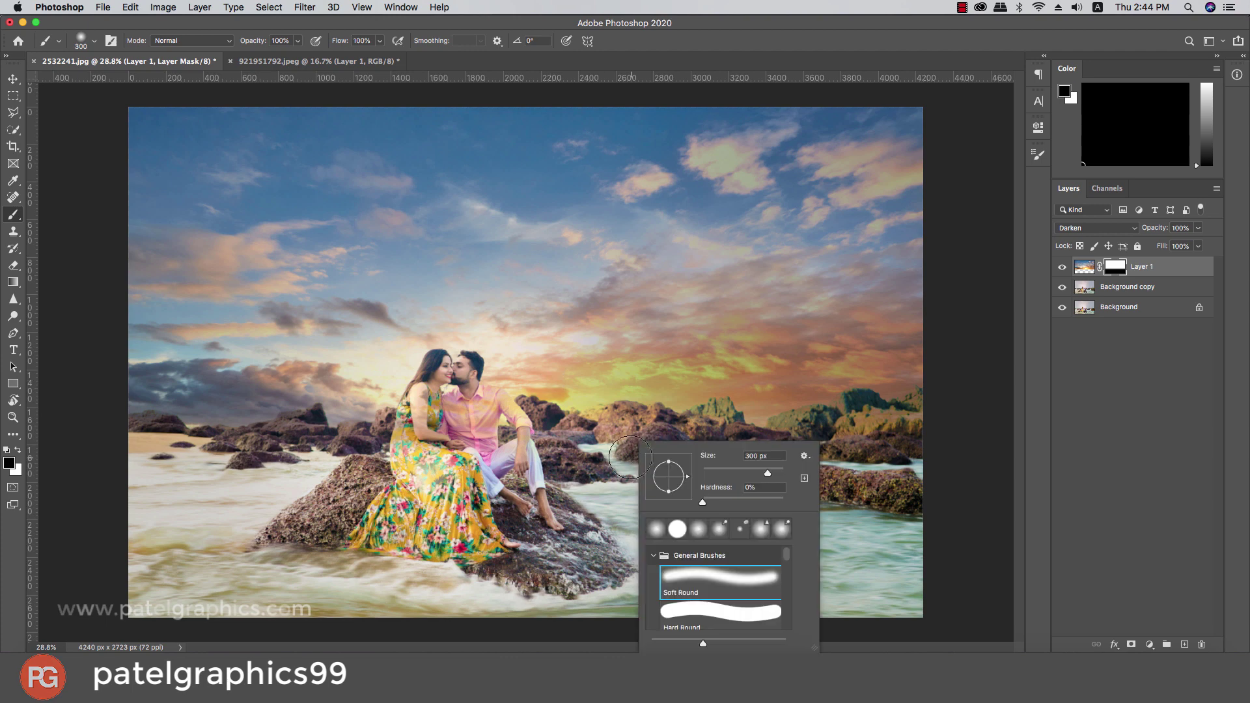
{"action": "left_click", "coordinate": [513, 445]}
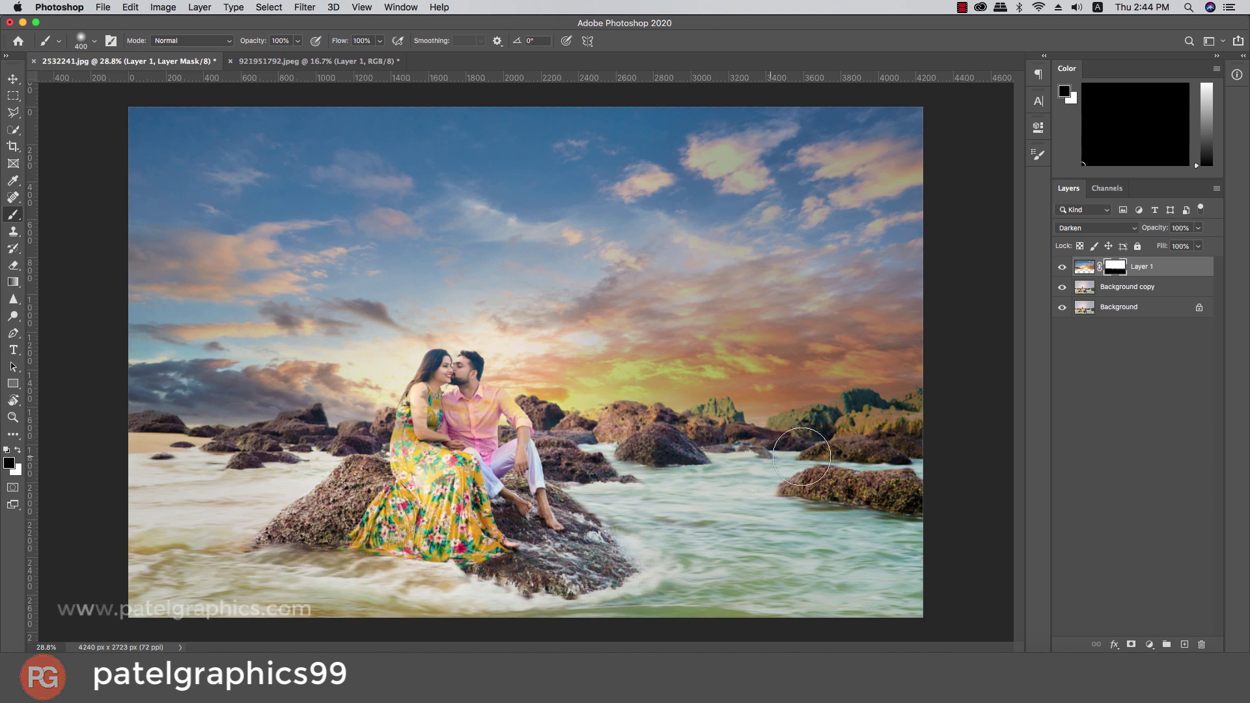
{"action": "key", "text": "bracketleft"}
{"action": "key", "text": "bracketleft"}
{"action": "key", "text": "bracketleft"}
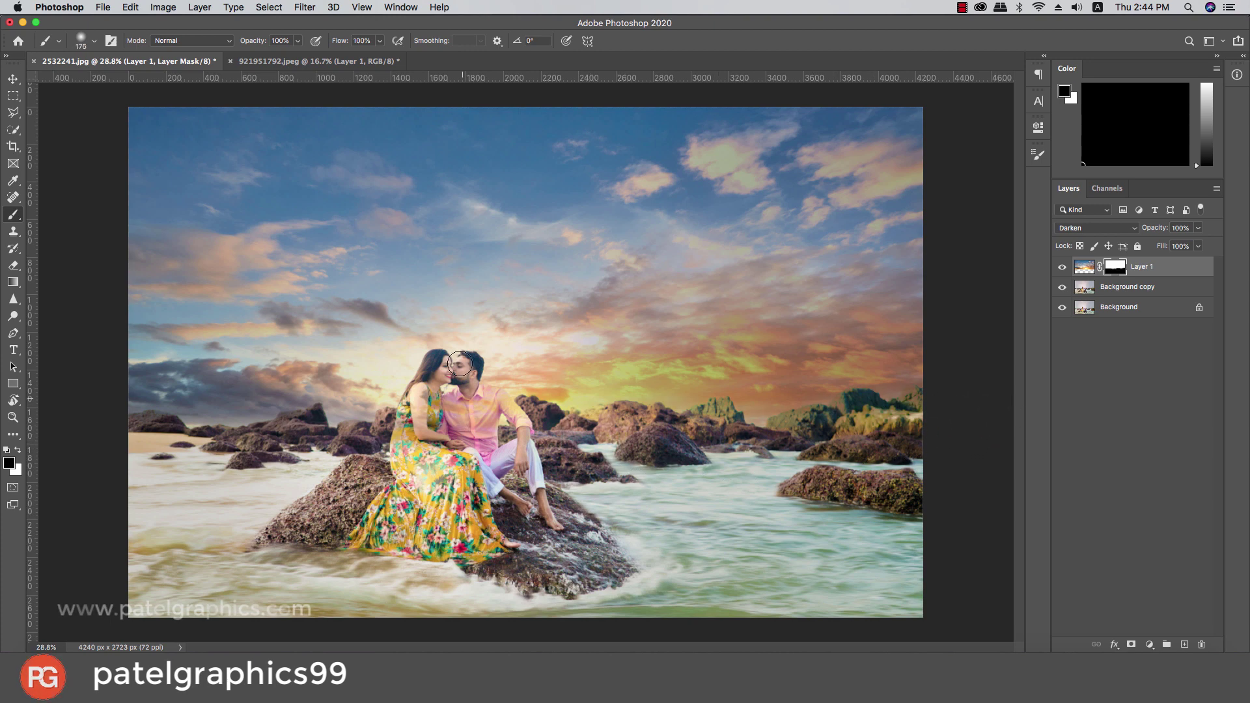
{"action": "left_click_drag", "start_coordinate": [424, 387], "coordinate": [413, 408]}
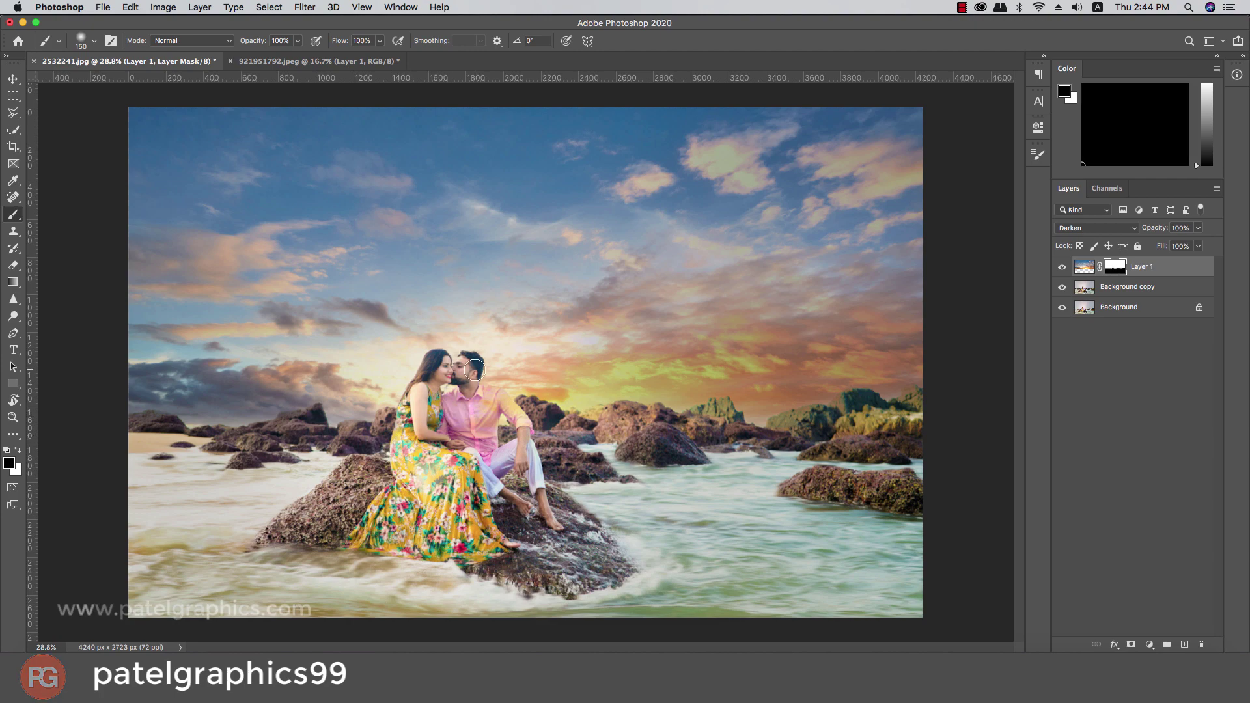
{"action": "scroll", "coordinate": [474, 369], "scroll_direction": "up", "scroll_amount": 5}
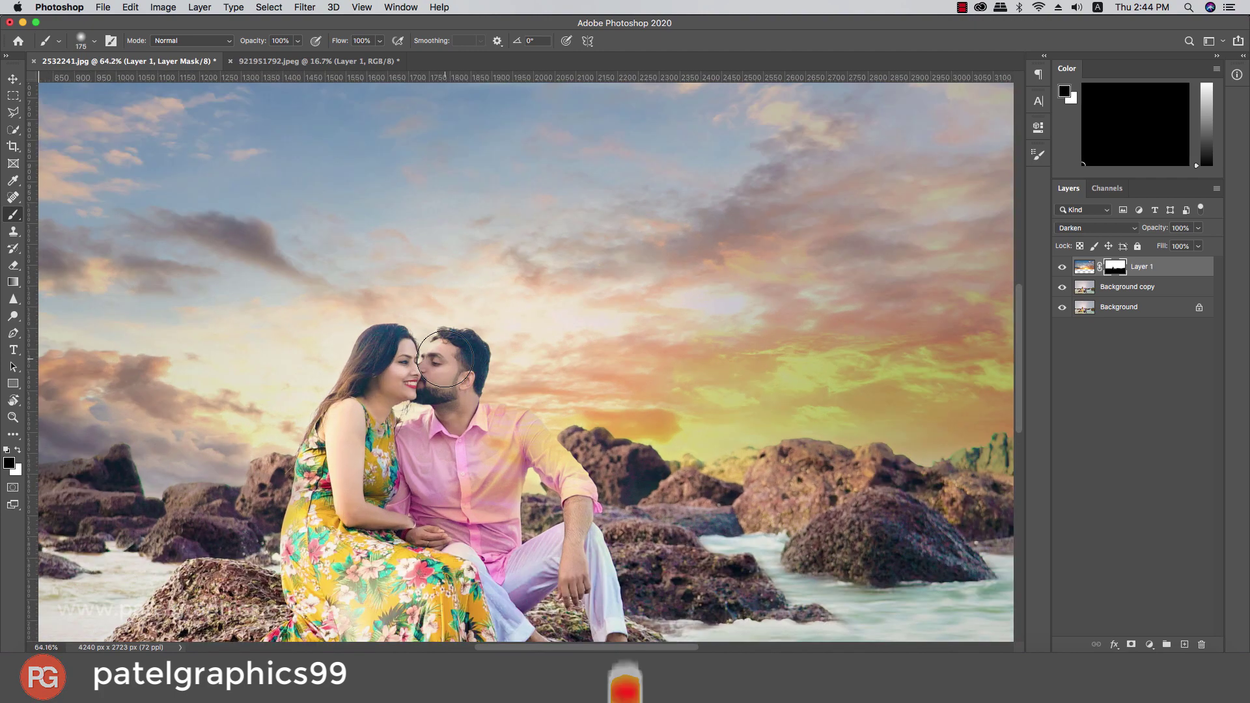
{"action": "key", "text": "bracketleft"}
{"action": "key", "text": "bracketleft"}
{"action": "key", "text": "bracketleft"}
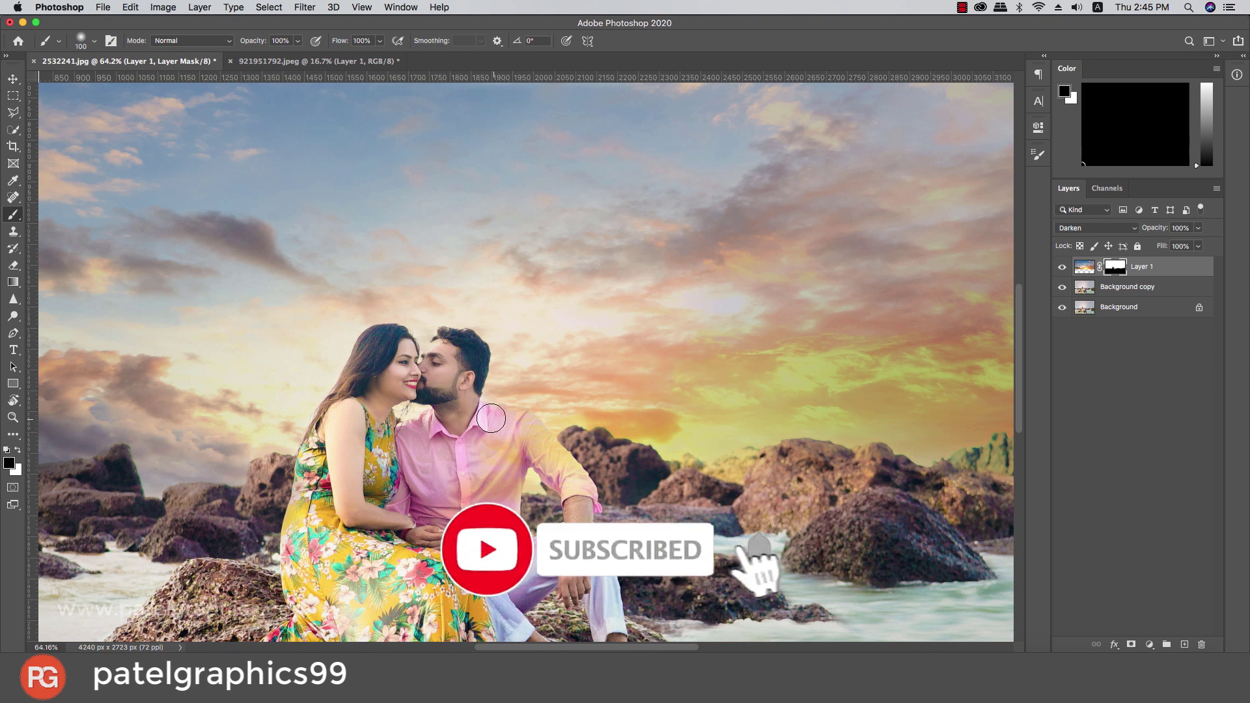
{"action": "key", "text": "bracketleft"}
{"action": "key", "text": "bracketleft"}
{"action": "key", "text": "bracketleft"}
{"action": "key", "text": "bracketleft"}
{"action": "key", "text": "bracketleft"}
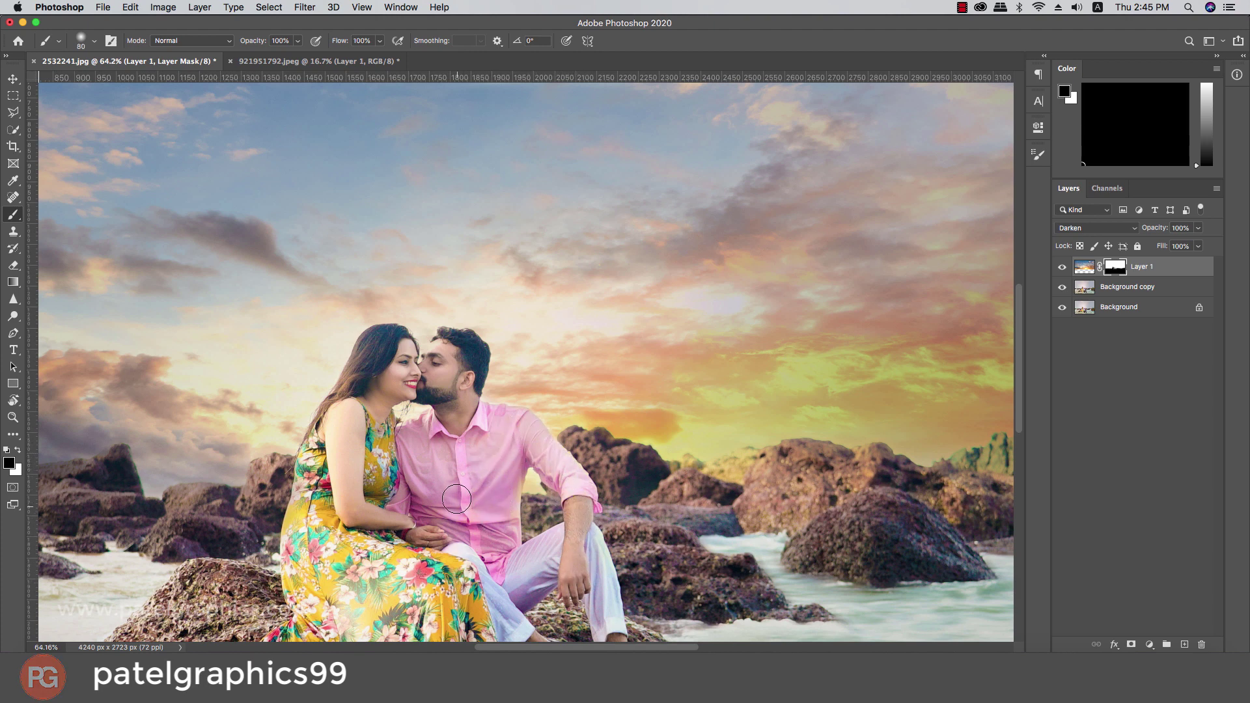
{"action": "key", "text": "bracketright"}
{"action": "key", "text": "bracketright"}
{"action": "key", "text": "bracketright"}
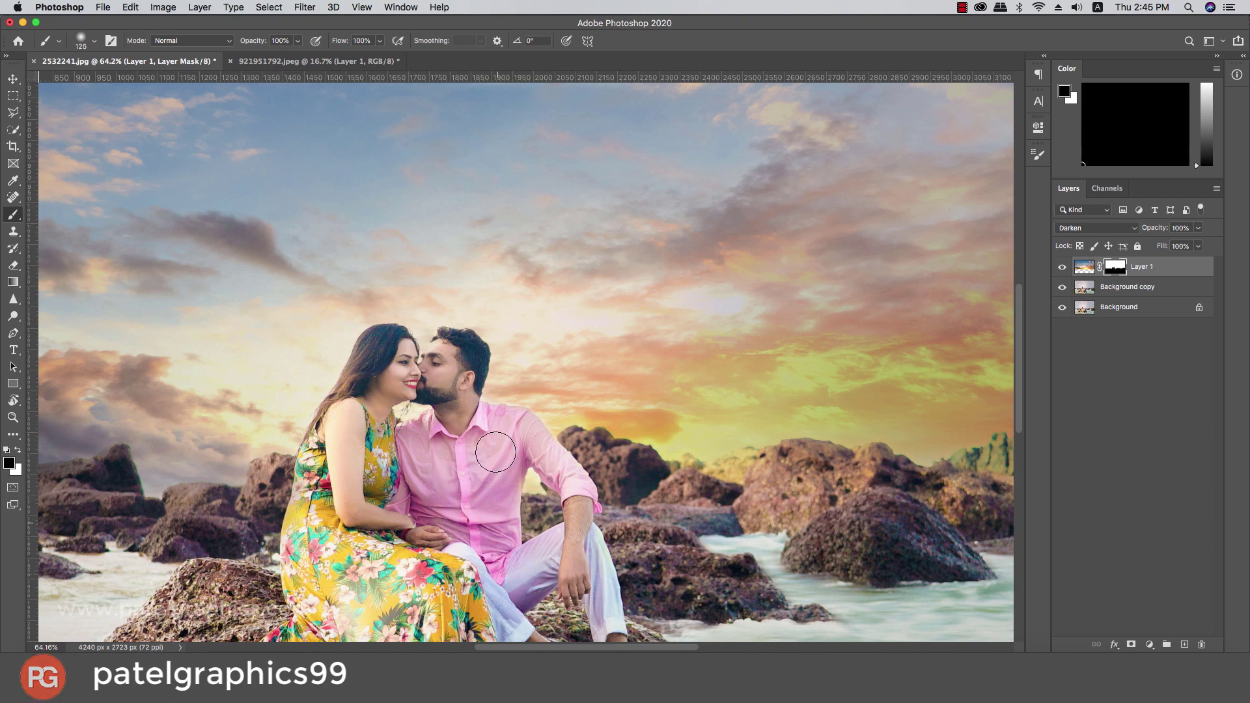
Step: Review the masked sky, toggling Layer 1 off and on to compare
{"action": "scroll", "coordinate": [495, 456], "scroll_direction": "down", "scroll_amount": 5}
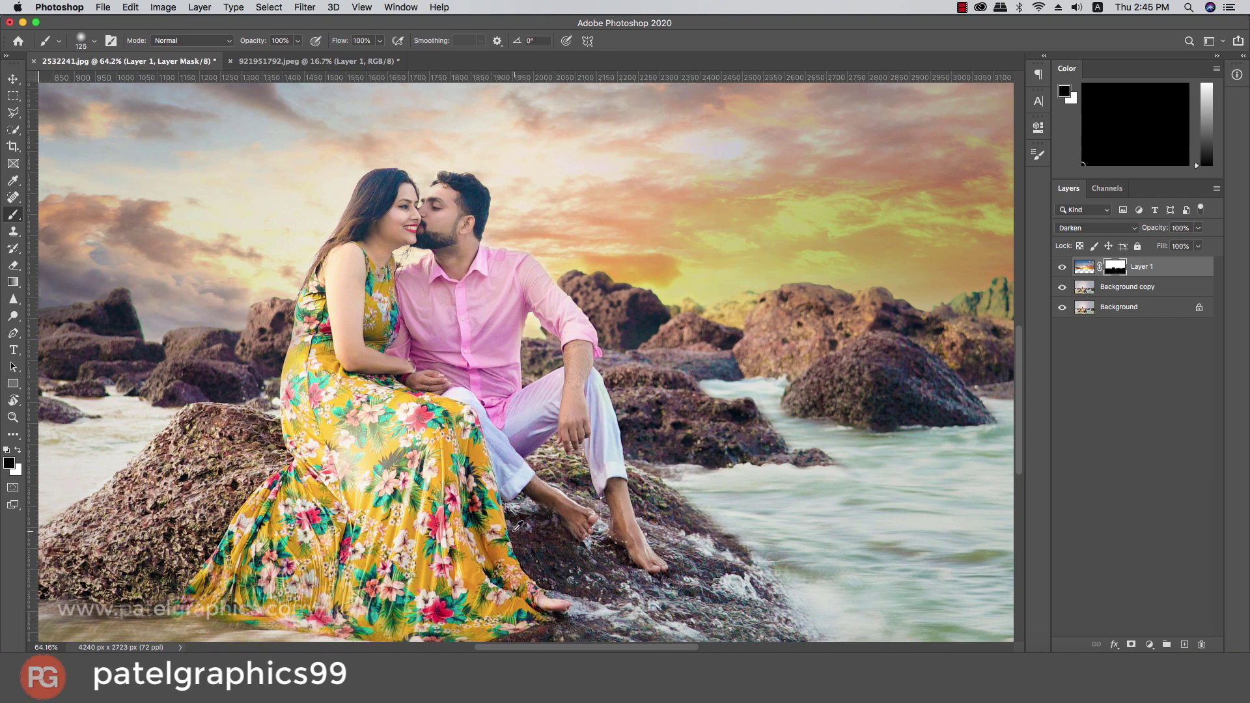
{"action": "scroll", "coordinate": [518, 525], "scroll_direction": "down", "scroll_amount": 3}
{"action": "scroll", "coordinate": [518, 525], "scroll_direction": "down", "scroll_amount": 1}
{"action": "scroll", "coordinate": [504, 499], "scroll_direction": "down", "scroll_amount": 1}
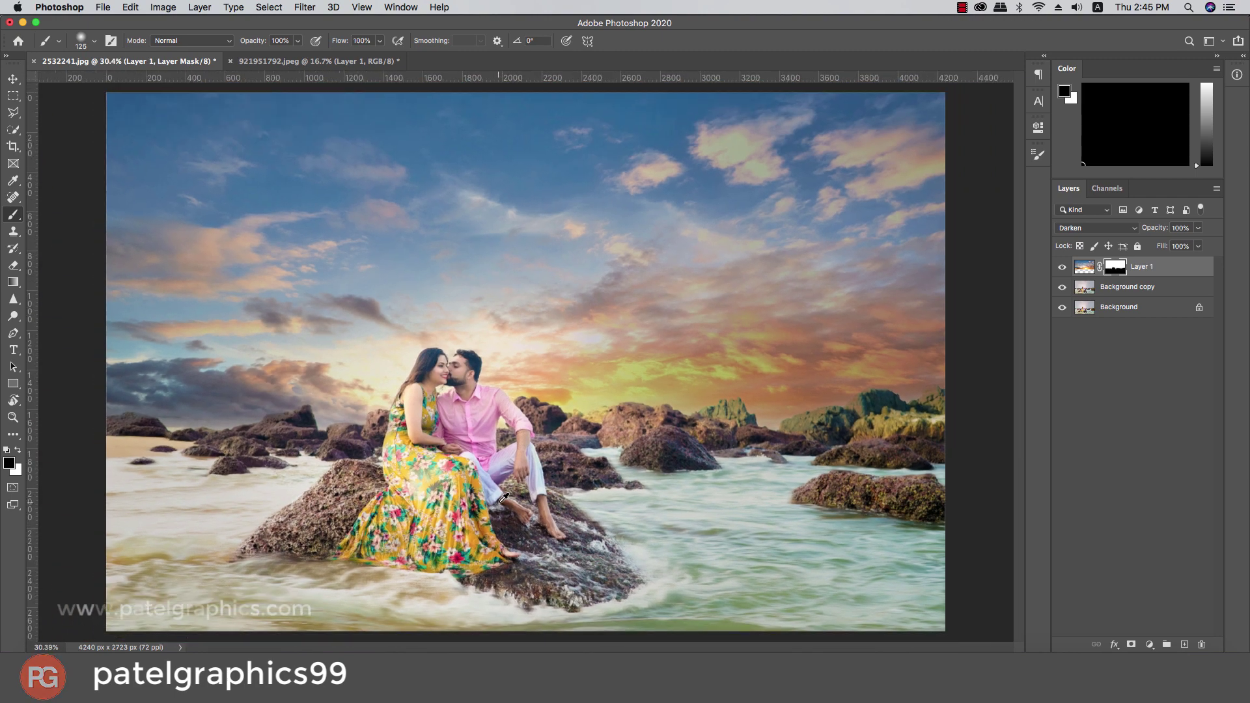
{"action": "scroll", "coordinate": [503, 499], "scroll_direction": "down", "scroll_amount": 1}
{"action": "scroll", "coordinate": [503, 499], "scroll_direction": "up", "scroll_amount": 1}
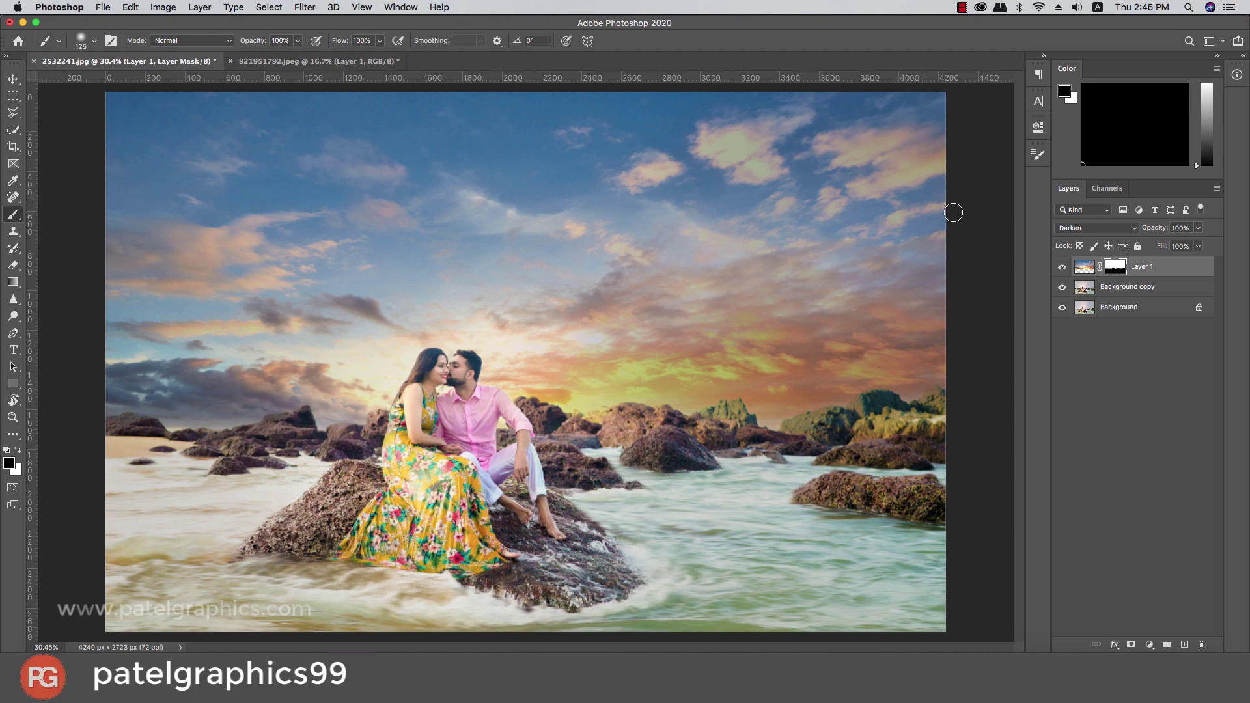
{"action": "left_click", "coordinate": [1064, 269]}
{"action": "left_click", "coordinate": [1063, 268]}
{"action": "scroll", "coordinate": [563, 255], "scroll_direction": "down", "scroll_amount": 2}
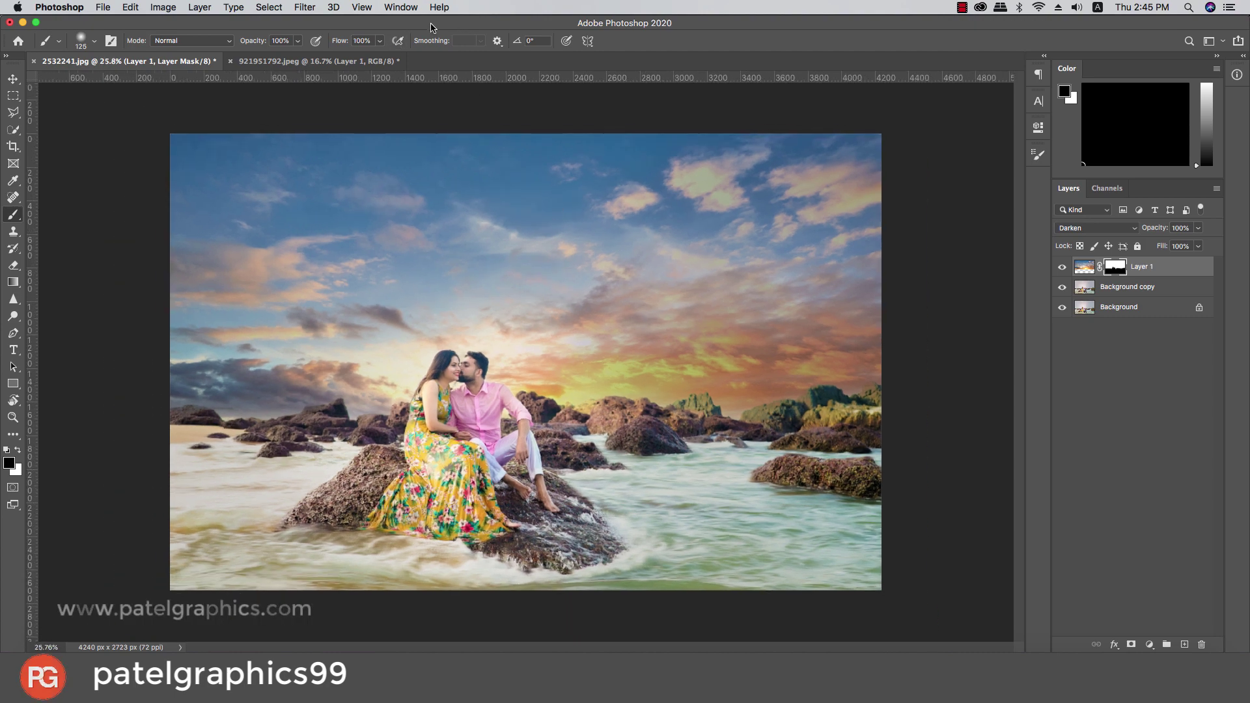
Step: Paste the sky from 921951792.jpeg into 2532241.jpg as Layer 2 and set a 600.2 px Gaussian Blur
{"action": "left_click", "coordinate": [297, 62]}
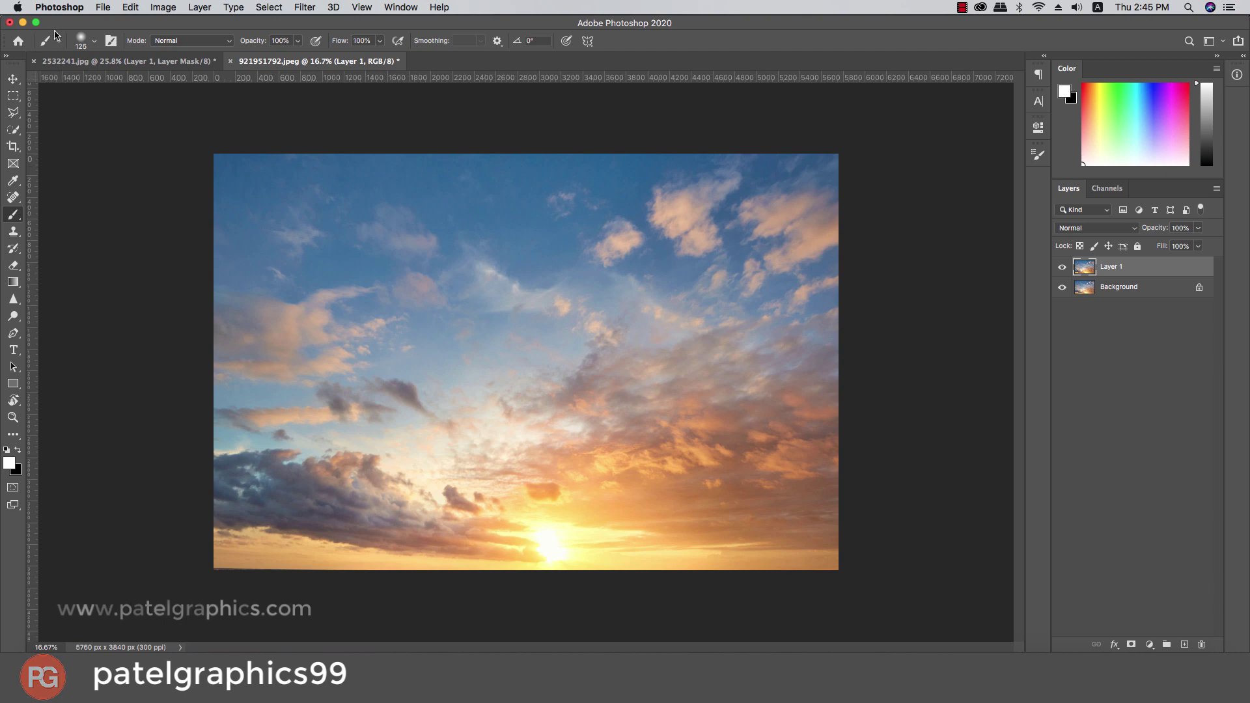
{"action": "left_click", "coordinate": [116, 60]}
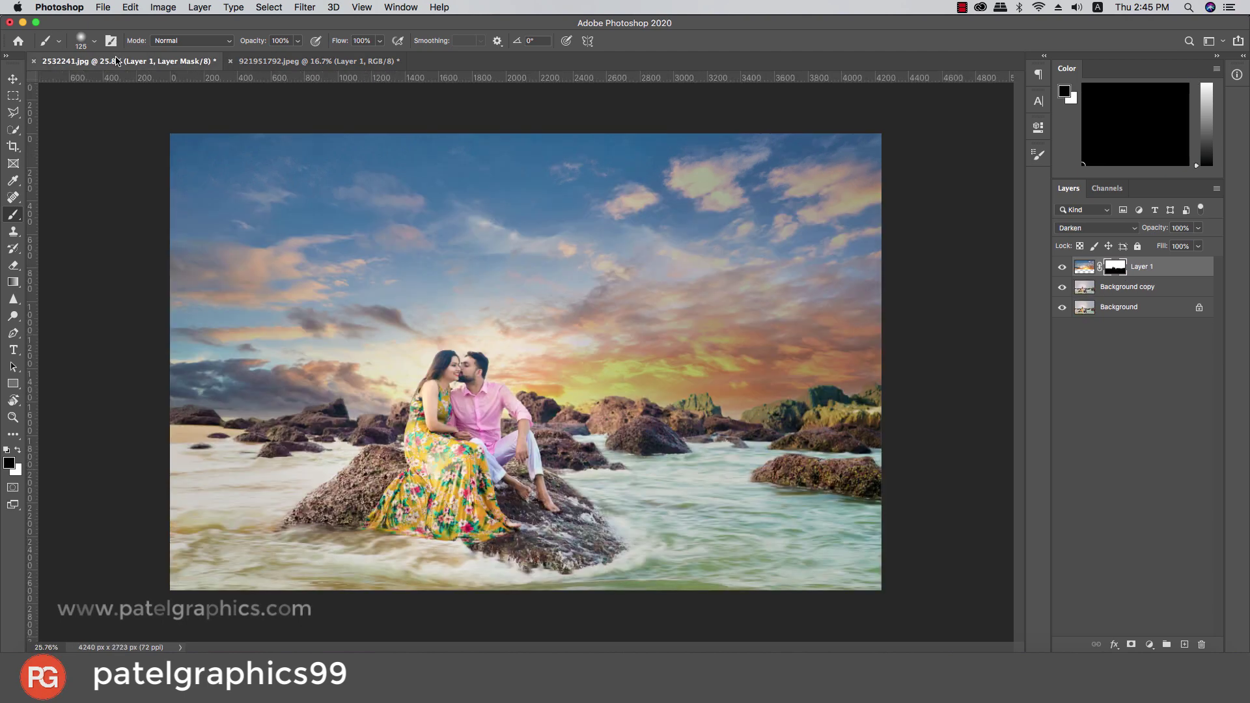
{"action": "key", "text": "ctrl+v"}
{"action": "key", "text": "x"}
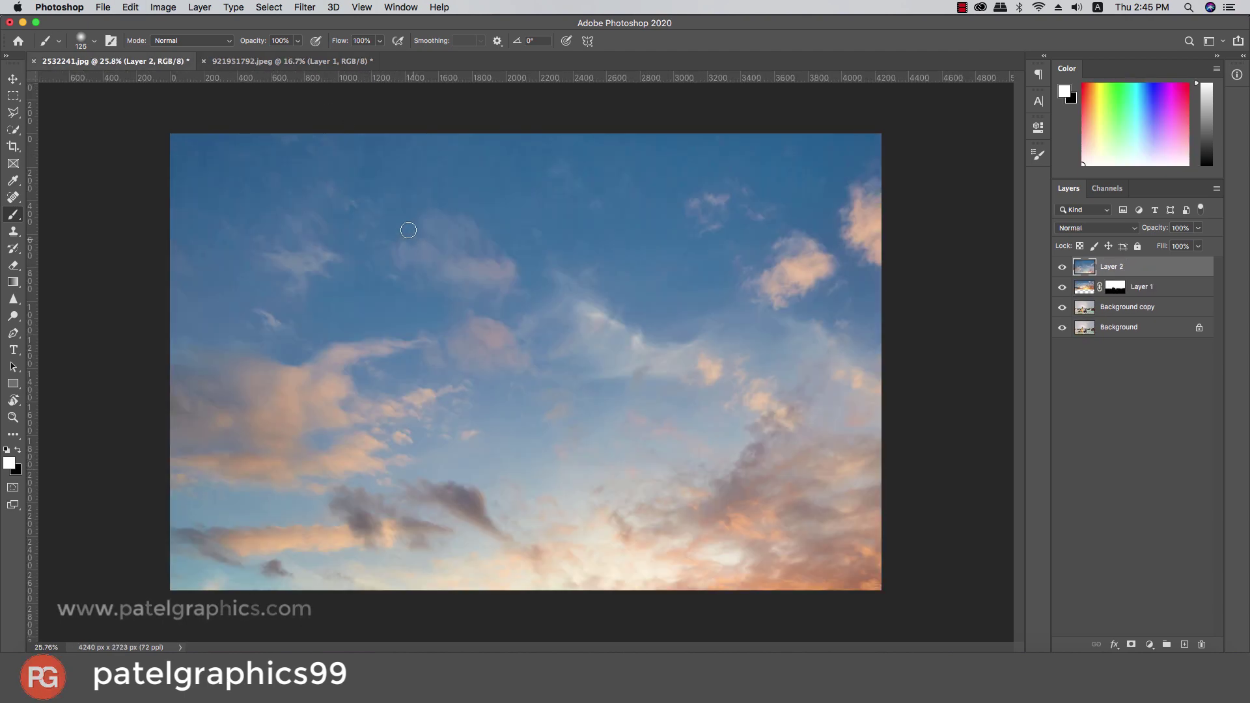
{"action": "left_click", "coordinate": [305, 7]}
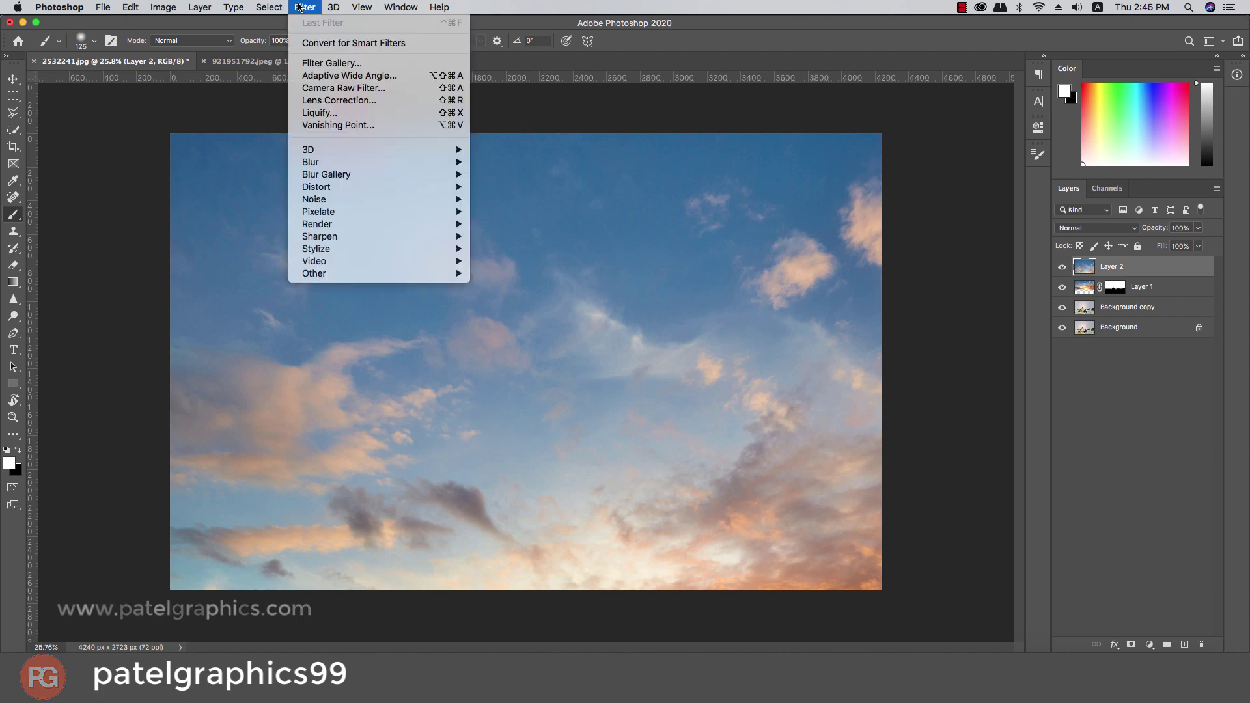
{"action": "mouse_move", "coordinate": [311, 162]}
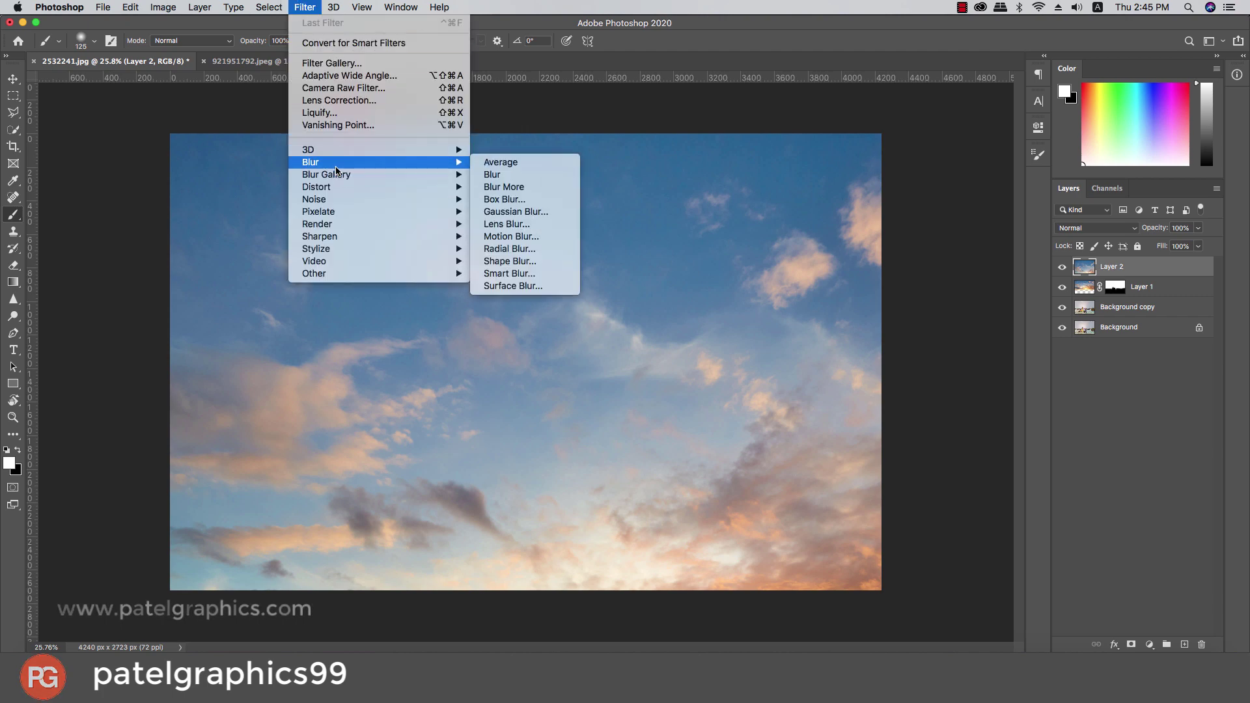
{"action": "left_click", "coordinate": [525, 212]}
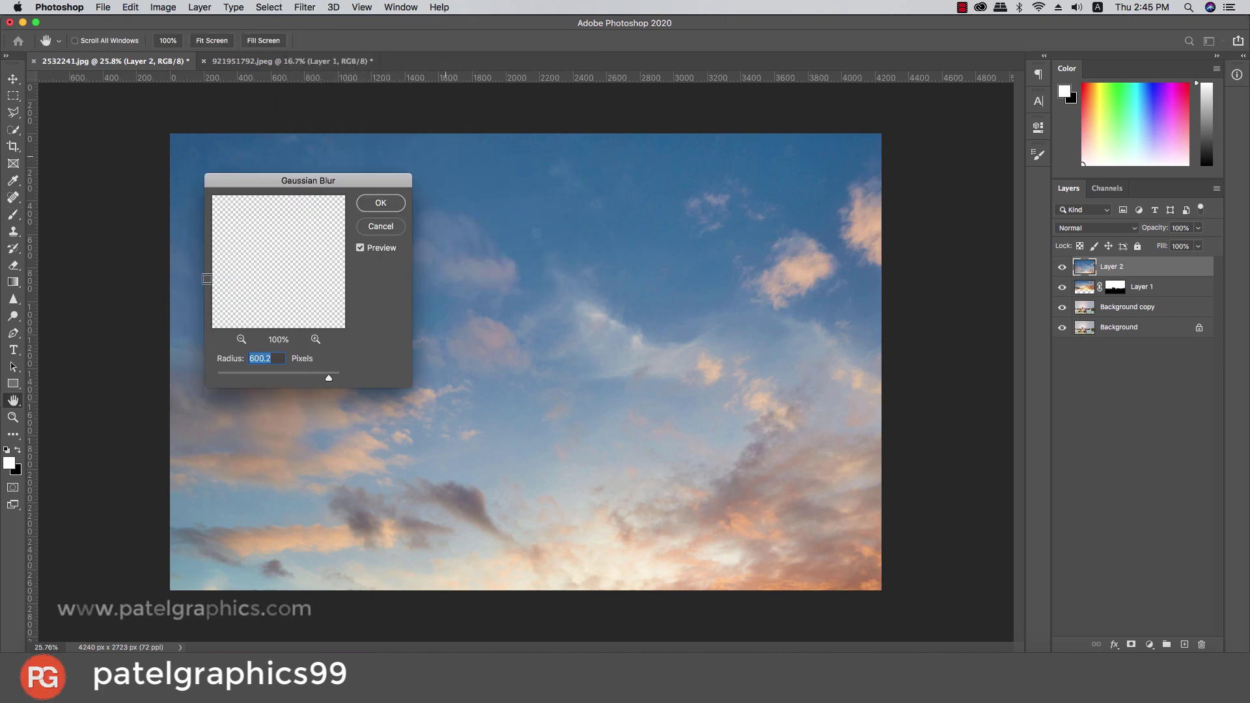
Step: Apply the blur, set Layer 2 to Overlay, and start moving it left in Free Transform
{"action": "left_click", "coordinate": [393, 203]}
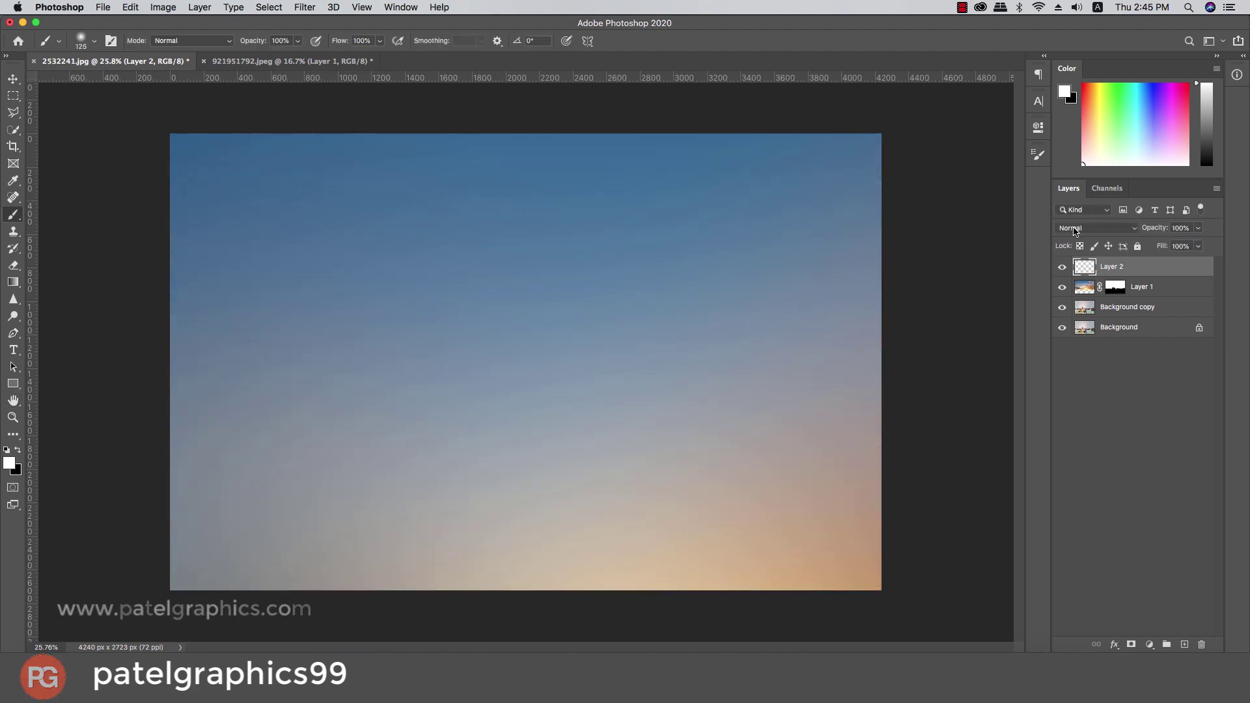
{"action": "left_click", "coordinate": [1081, 227]}
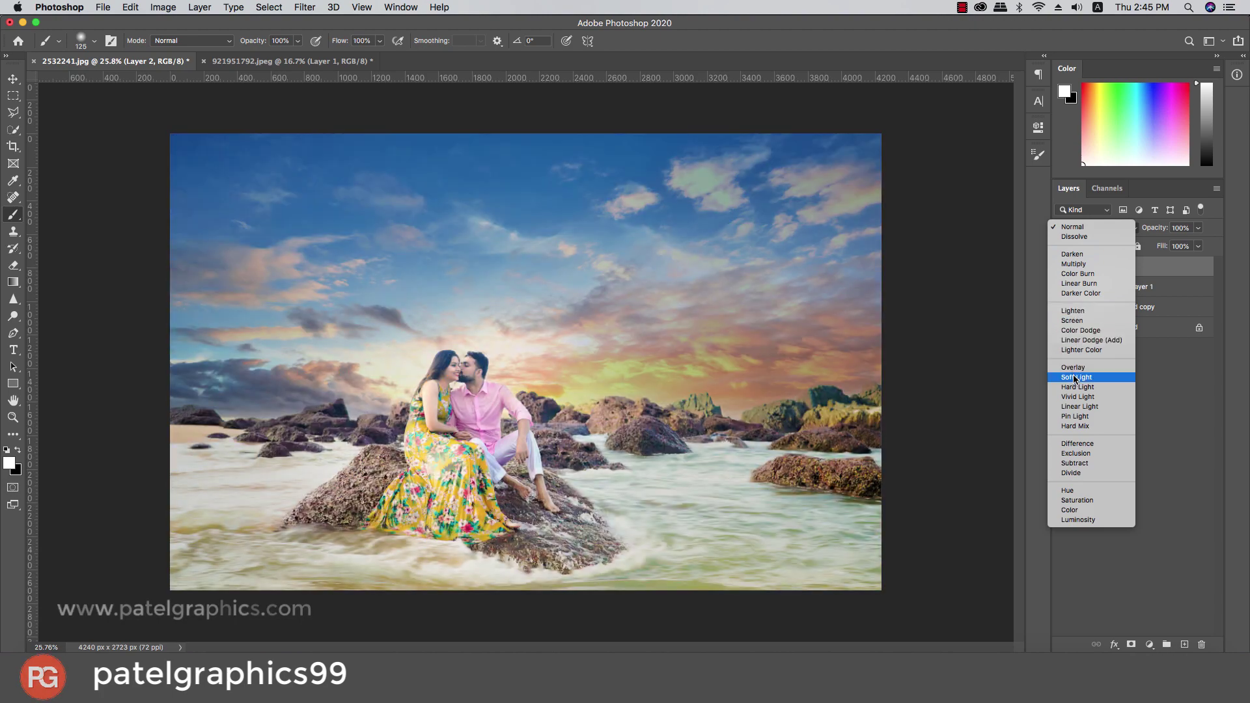
{"action": "left_click", "coordinate": [1071, 369]}
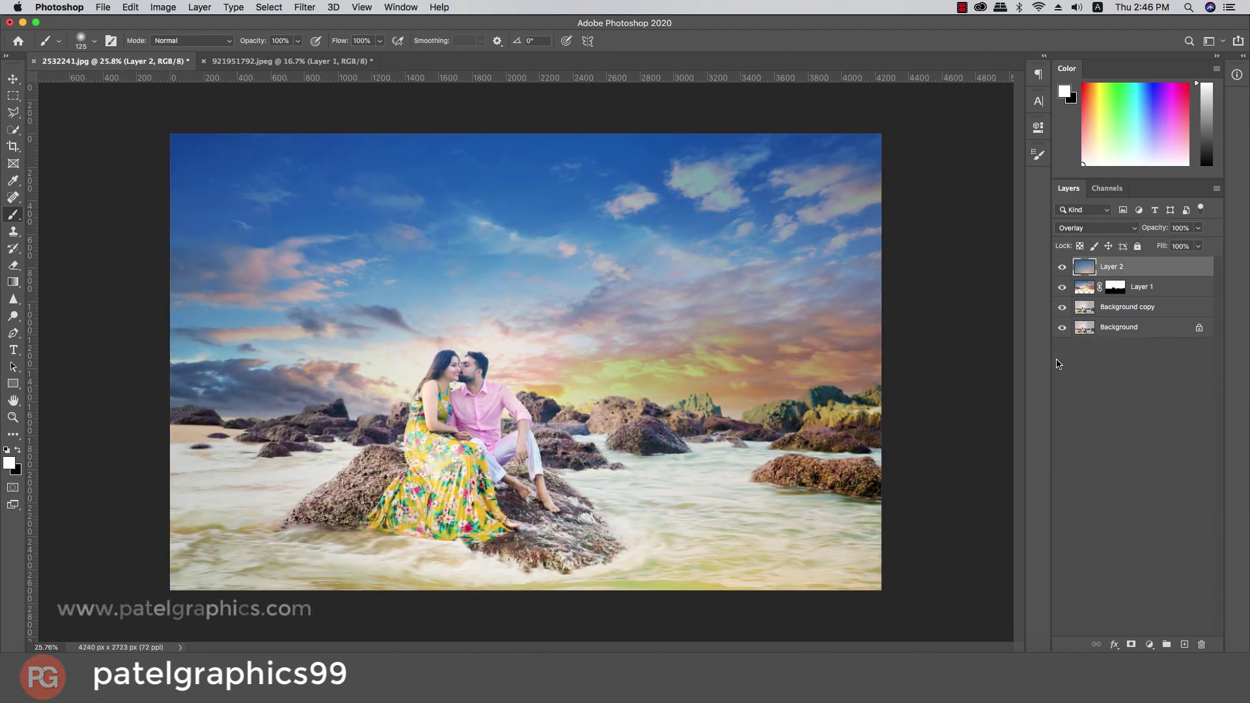
{"action": "key", "text": "ctrl+t"}
{"action": "key", "text": "ctrl+0"}
{"action": "mouse_move", "coordinate": [810, 441]}
{"action": "left_mouse_down"}
{"action": "mouse_move", "coordinate": [718, 439]}
{"action": "mouse_move", "coordinate": [721, 251]}
{"action": "mouse_move", "coordinate": [730, 506]}
{"action": "mouse_move", "coordinate": [742, 383]}
{"action": "left_mouse_up"}
Step: Flip Layer 2 vertically and back, drag it into position, and commit the transform
{"action": "right_click", "coordinate": [668, 366]}
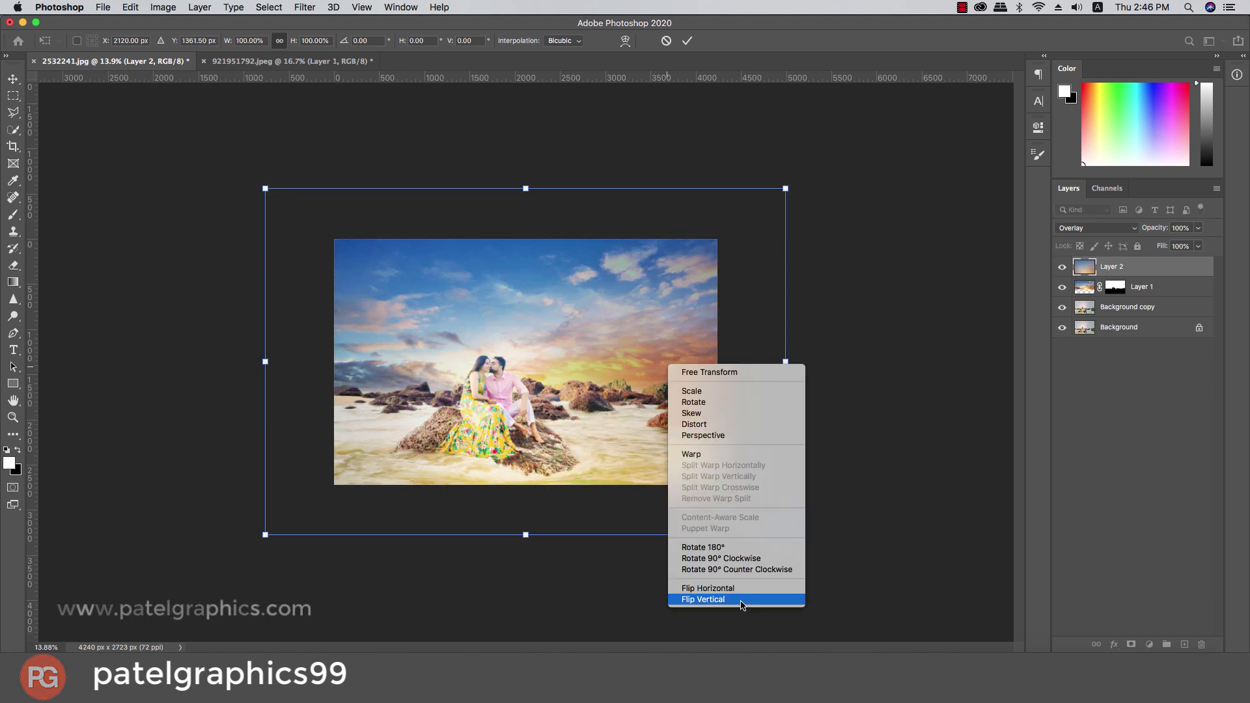
{"action": "left_click", "coordinate": [741, 599]}
{"action": "left_click_drag", "start_coordinate": [726, 517], "coordinate": [749, 379]}
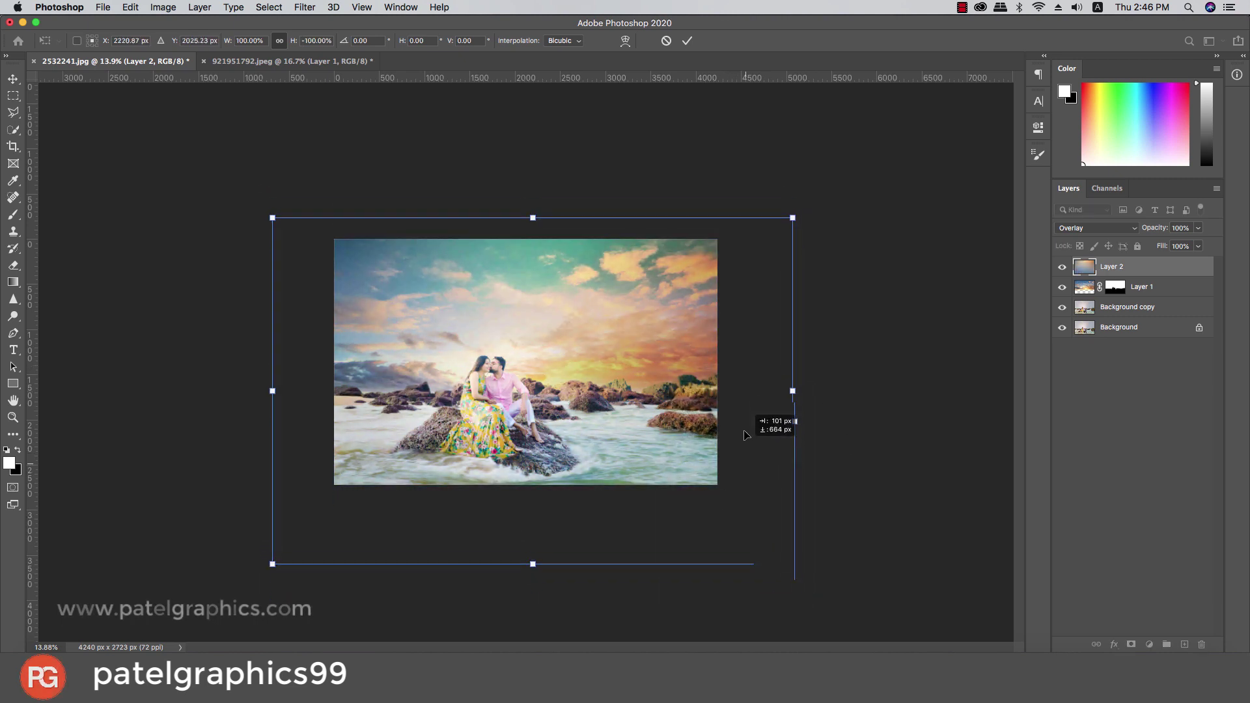
{"action": "right_click", "coordinate": [646, 345]}
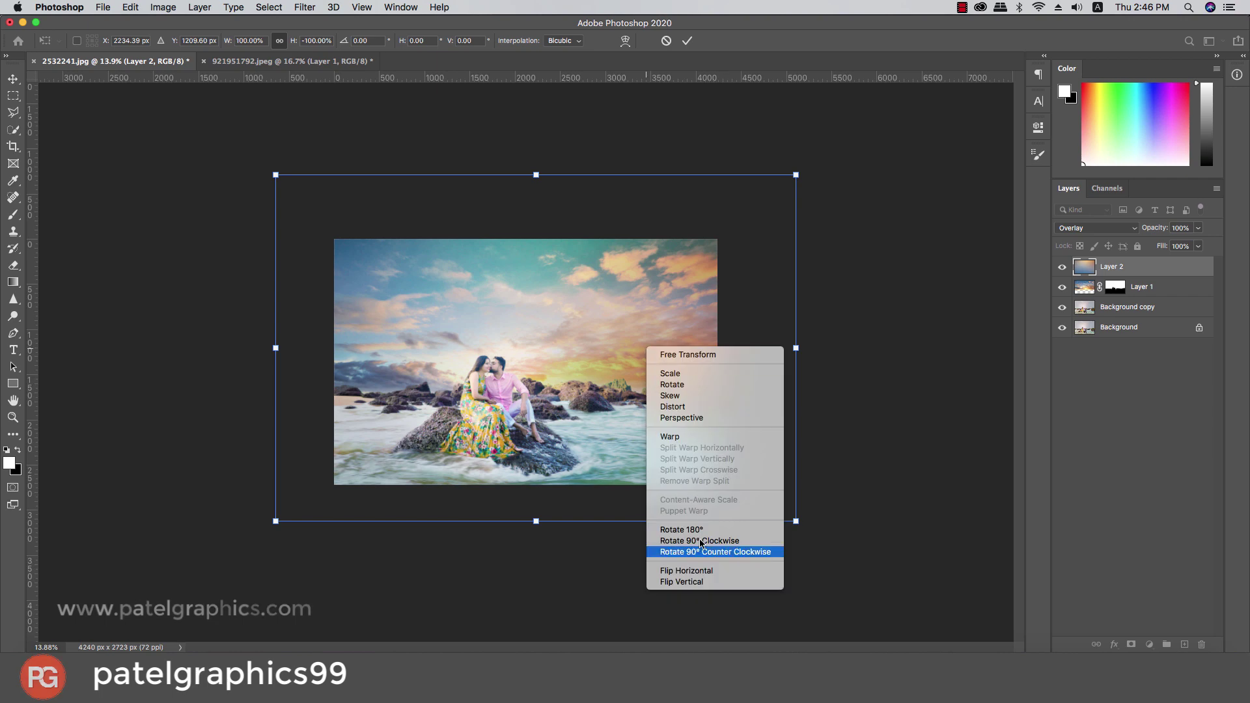
{"action": "left_click", "coordinate": [690, 585]}
{"action": "scroll", "coordinate": [559, 398], "scroll_direction": "up", "scroll_amount": 3}
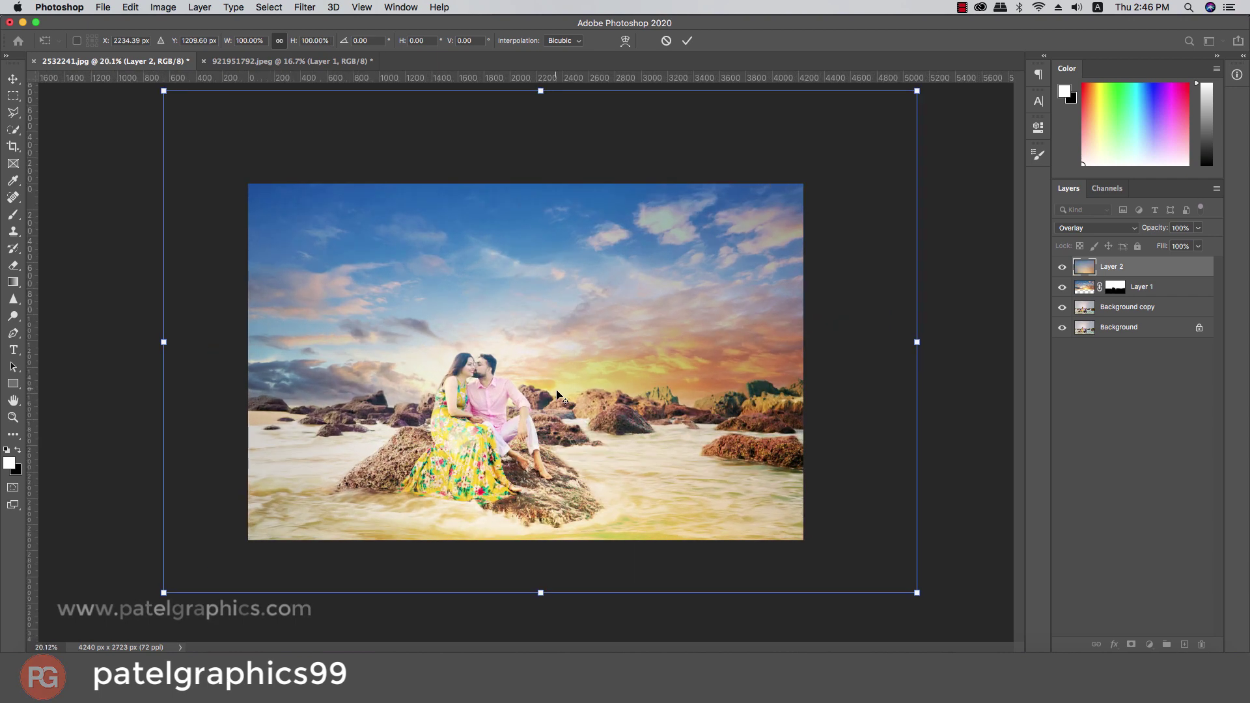
{"action": "mouse_move", "coordinate": [671, 533]}
{"action": "left_mouse_down"}
{"action": "mouse_move", "coordinate": [662, 596]}
{"action": "mouse_move", "coordinate": [660, 565]}
{"action": "mouse_move", "coordinate": [790, 571]}
{"action": "left_mouse_up"}
{"action": "mouse_move", "coordinate": [753, 574]}
{"action": "left_mouse_down"}
{"action": "mouse_move", "coordinate": [753, 631]}
{"action": "mouse_move", "coordinate": [752, 616]}
{"action": "left_mouse_up"}
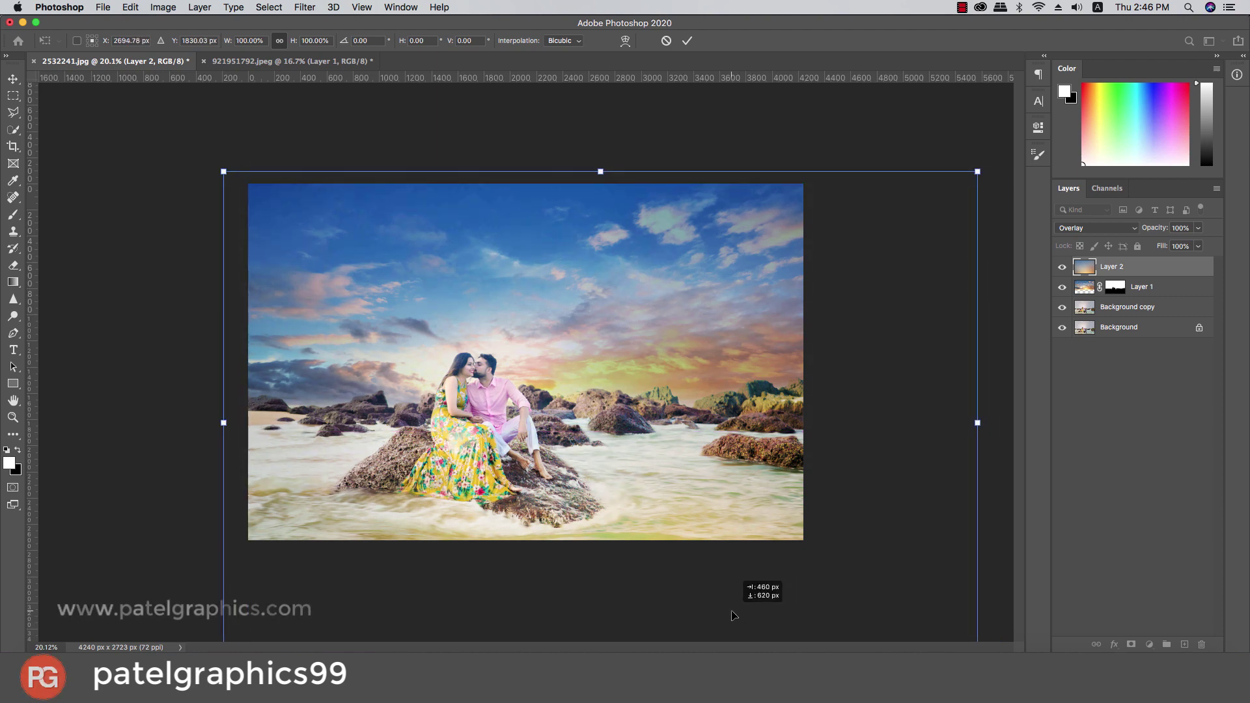
{"action": "left_click_drag", "start_coordinate": [753, 617], "coordinate": [722, 596]}
{"action": "key", "text": "Return"}
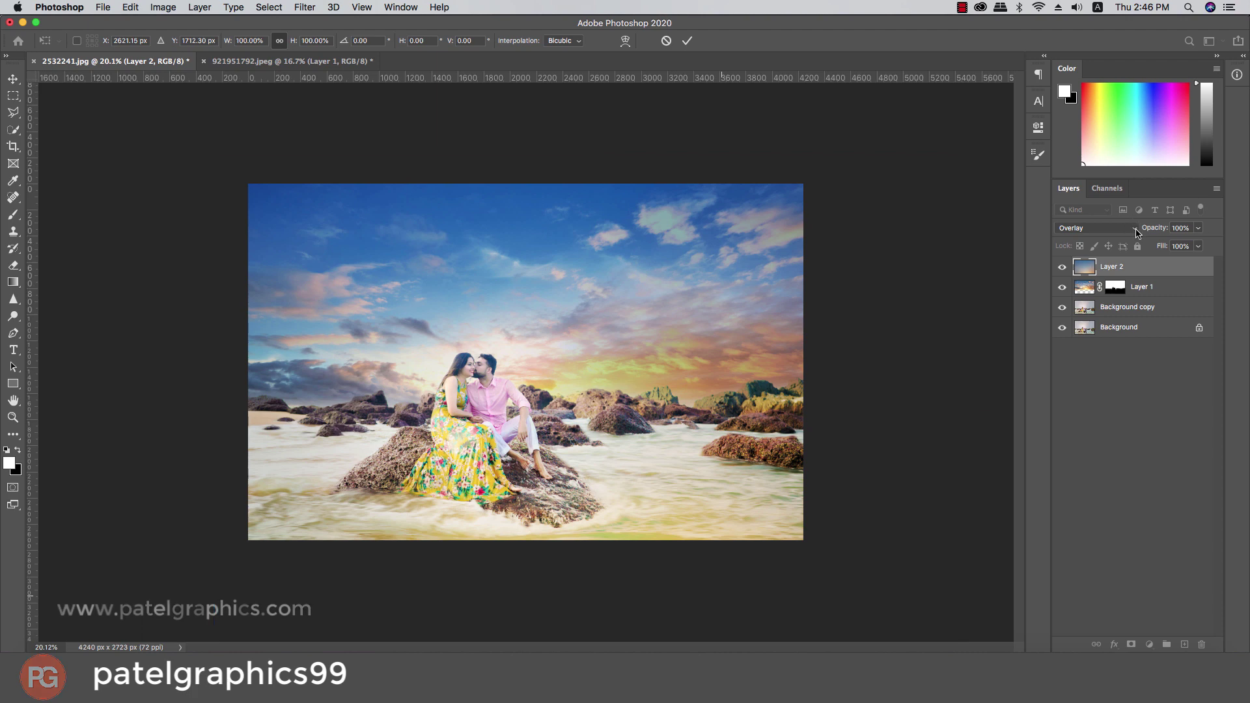
Step: Compare with Layer 2 hidden, then lower its opacity to 35%
{"action": "key", "text": "b"}
{"action": "left_click", "coordinate": [1062, 267]}
{"action": "left_click", "coordinate": [1063, 267]}
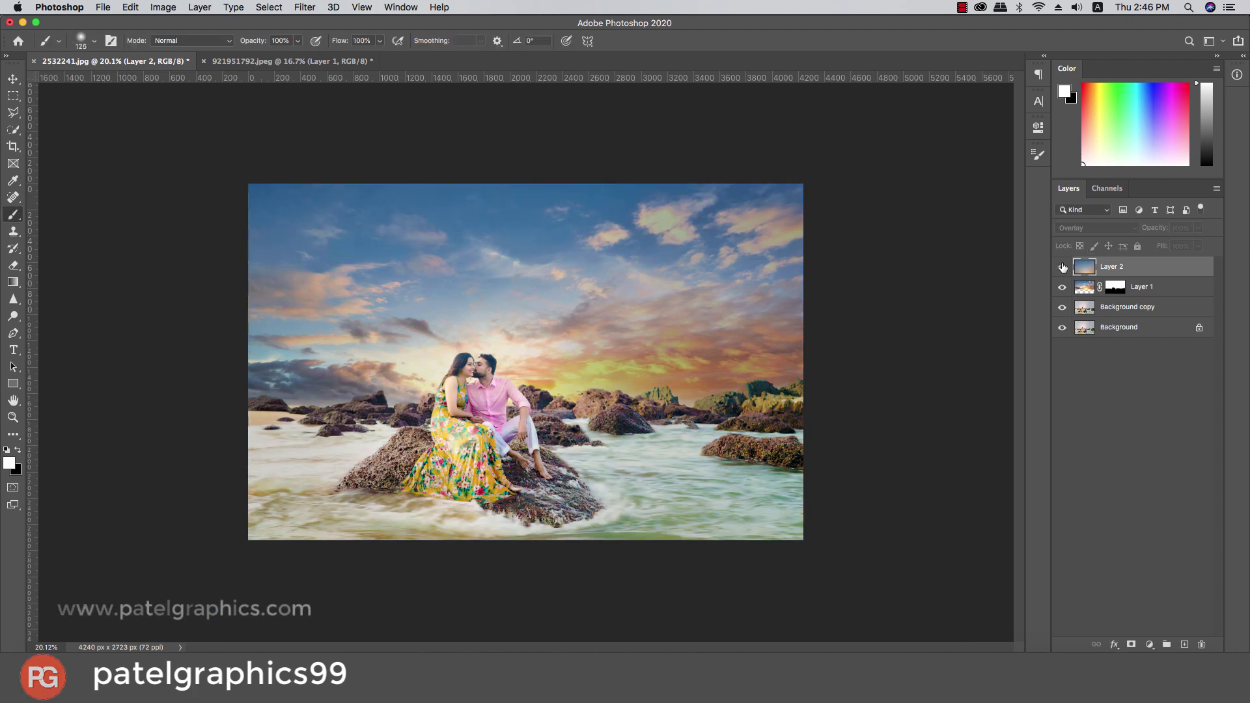
{"action": "left_click", "coordinate": [1199, 228]}
{"action": "left_click_drag", "start_coordinate": [1201, 244], "coordinate": [1160, 251]}
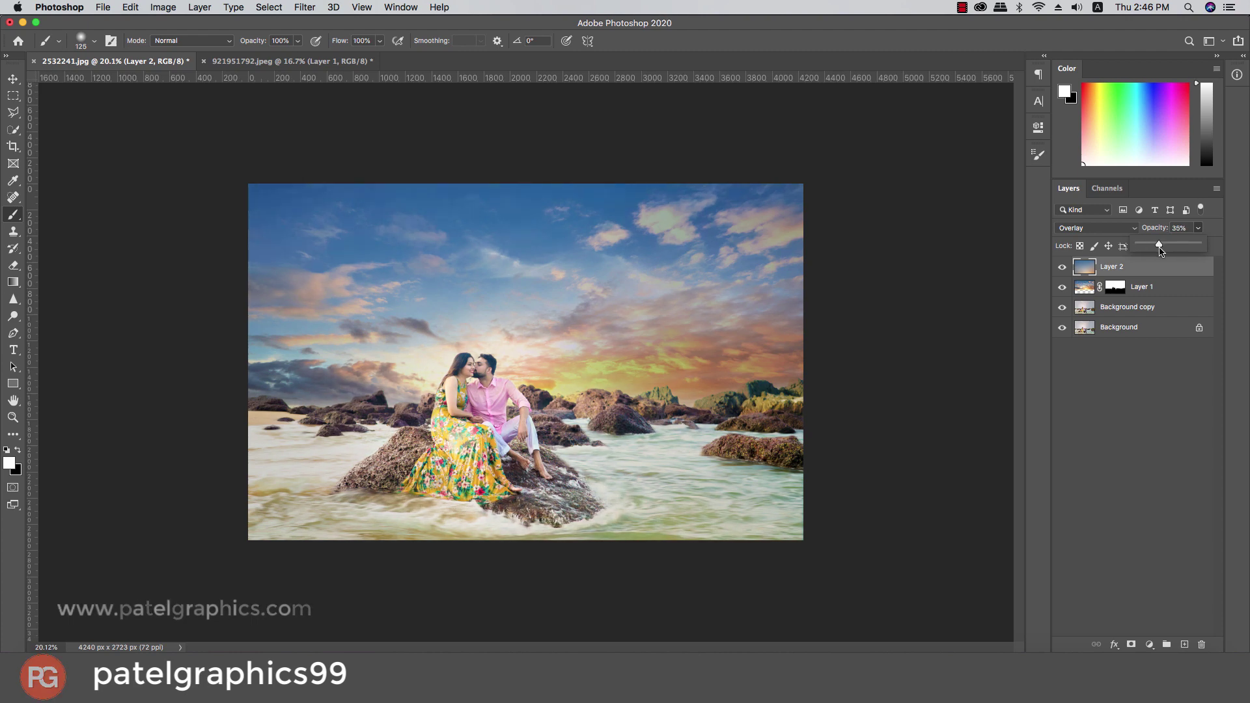
{"action": "left_click", "coordinate": [1132, 291]}
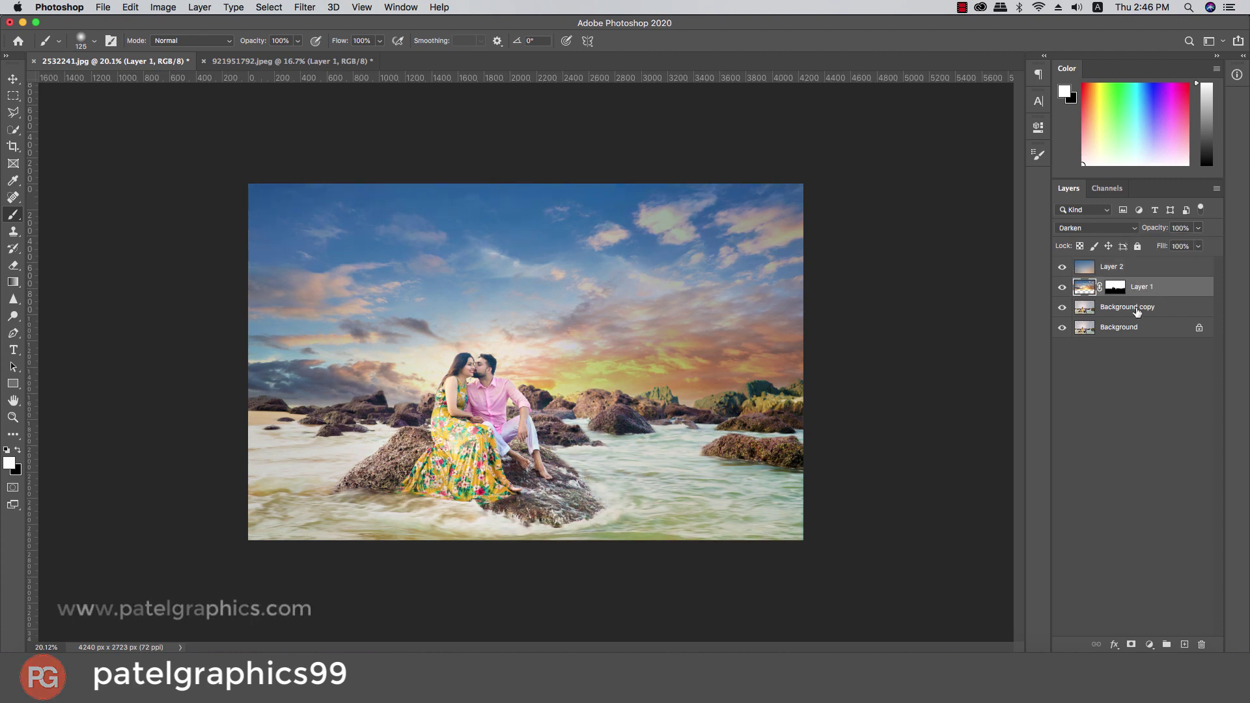
Step: Select the water around the rock on Background copy with Quick Selection
{"action": "left_click", "coordinate": [1137, 310]}
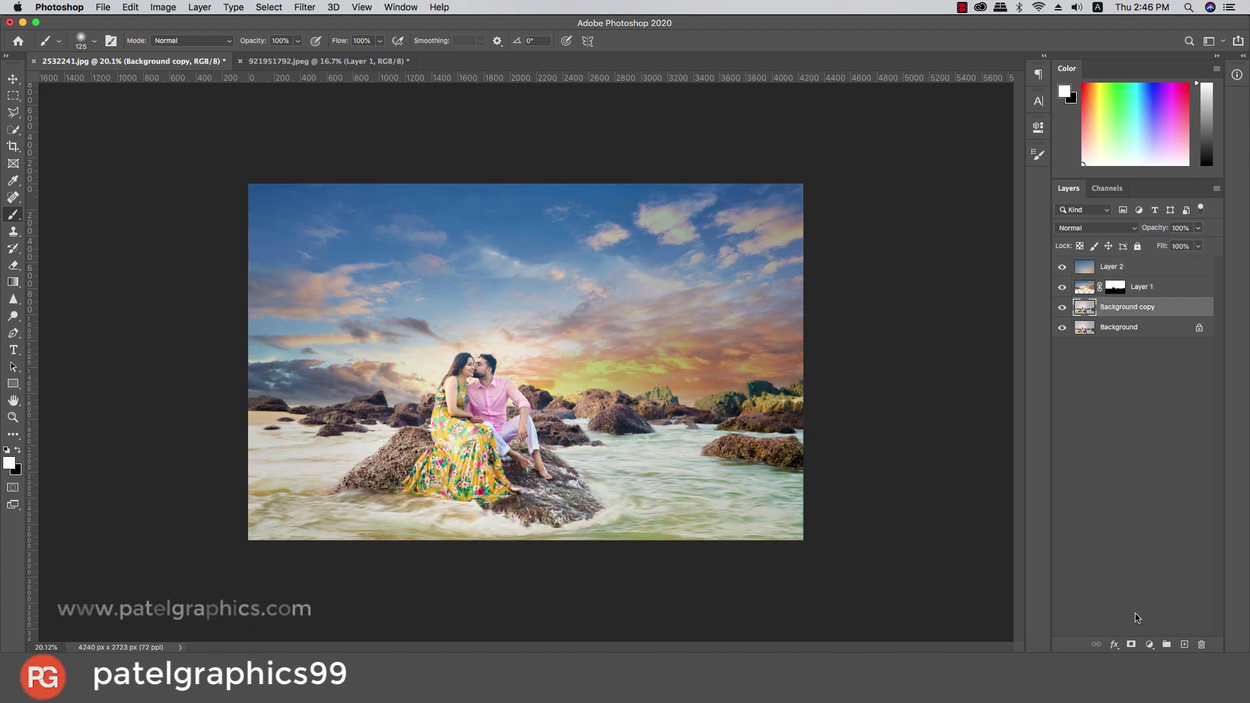
{"action": "left_click", "coordinate": [1185, 645]}
{"action": "key", "text": "super+z"}
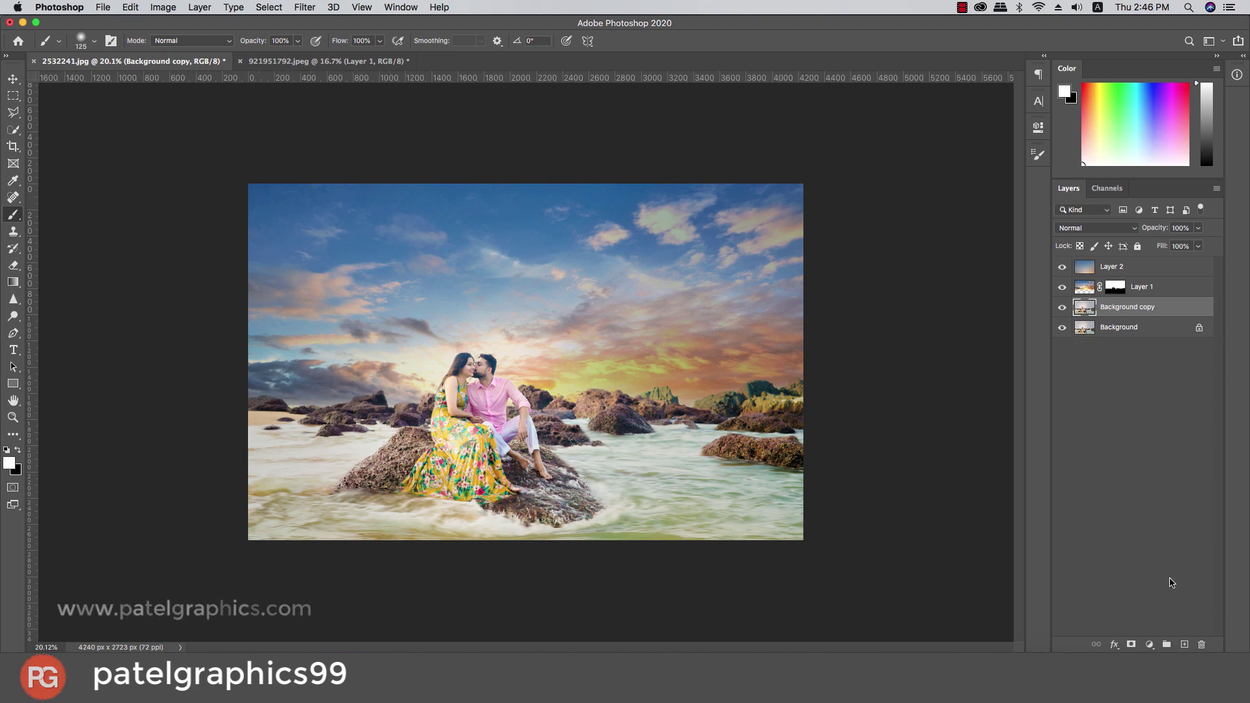
{"action": "left_click", "coordinate": [13, 129]}
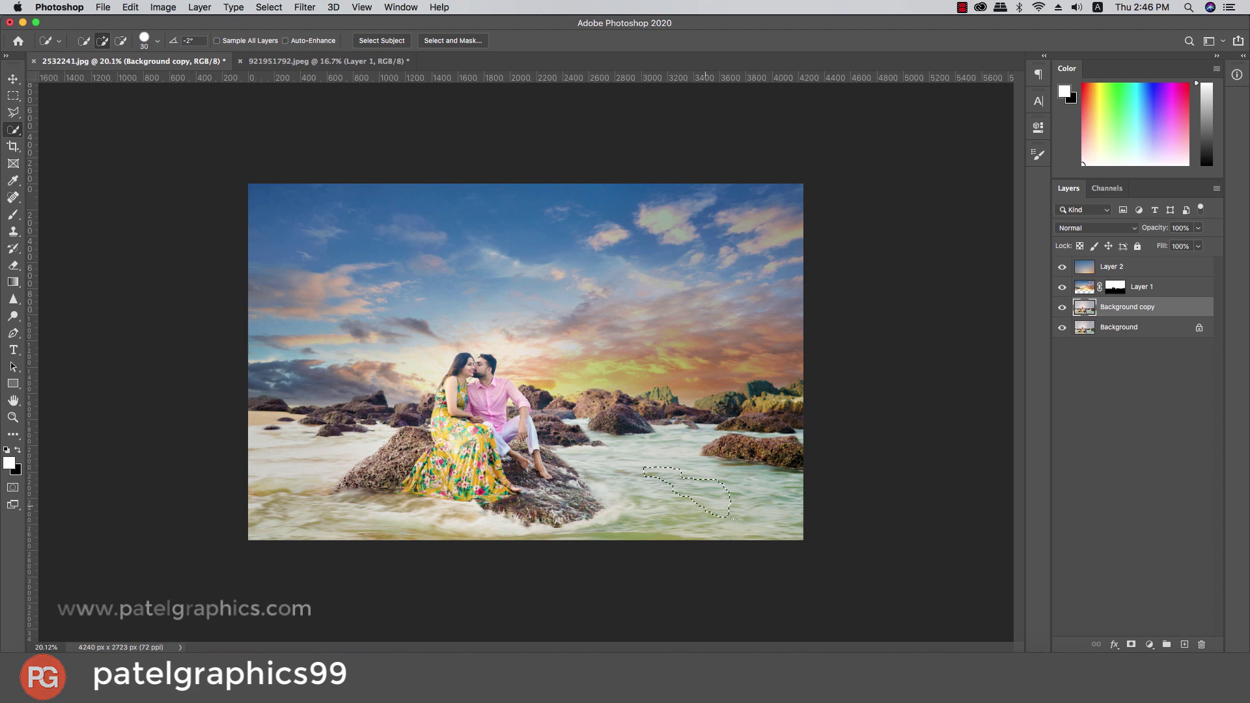
{"action": "left_click_drag", "start_coordinate": [734, 519], "coordinate": [455, 529]}
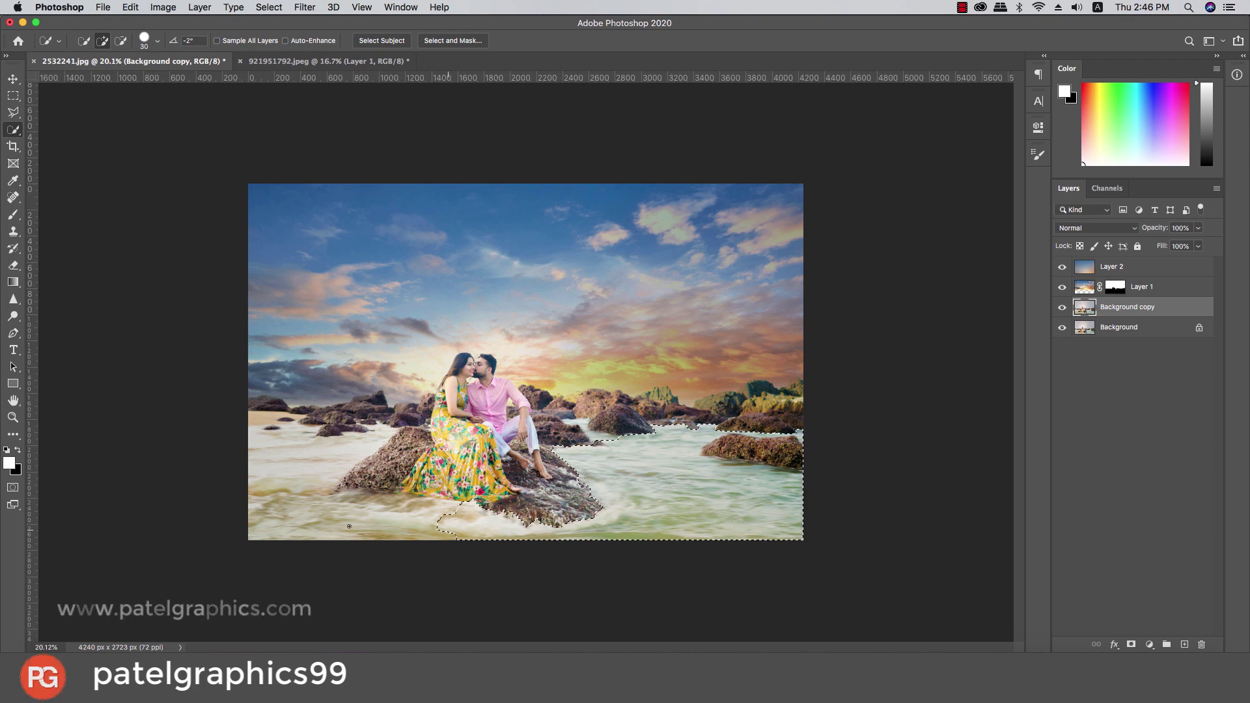
{"action": "left_click_drag", "start_coordinate": [349, 526], "coordinate": [299, 461]}
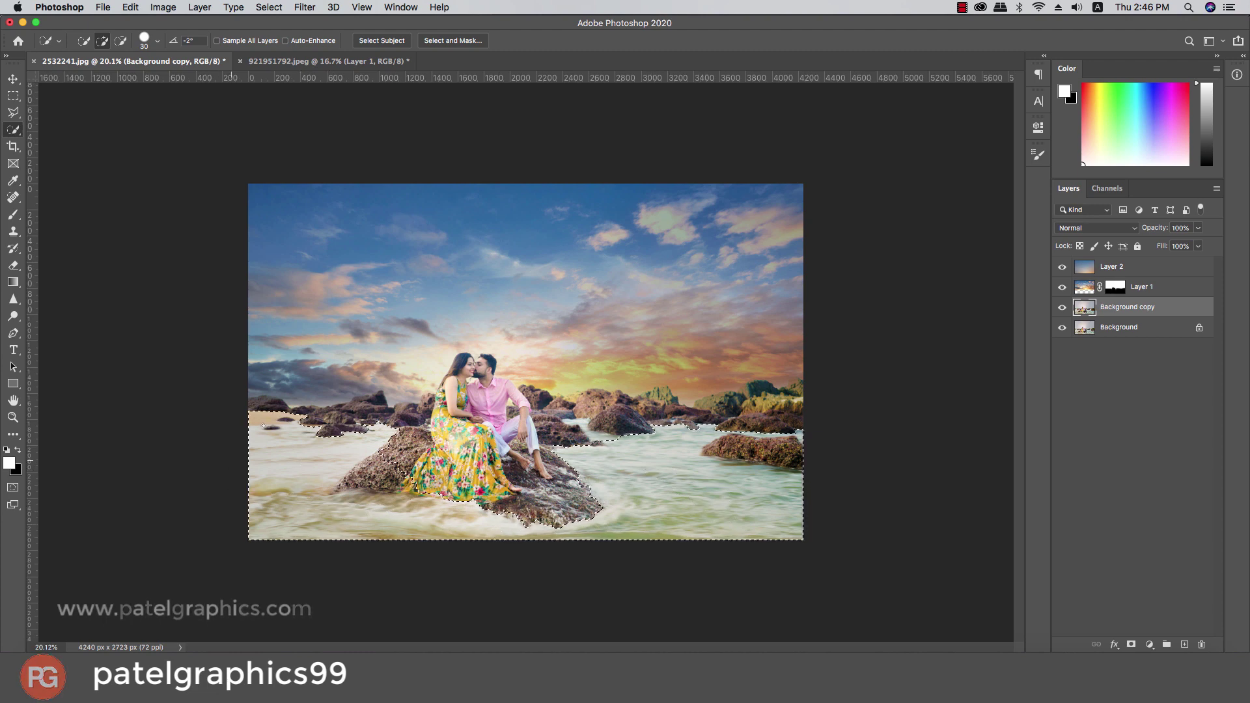
{"action": "left_click", "coordinate": [264, 417], "text": "alt"}
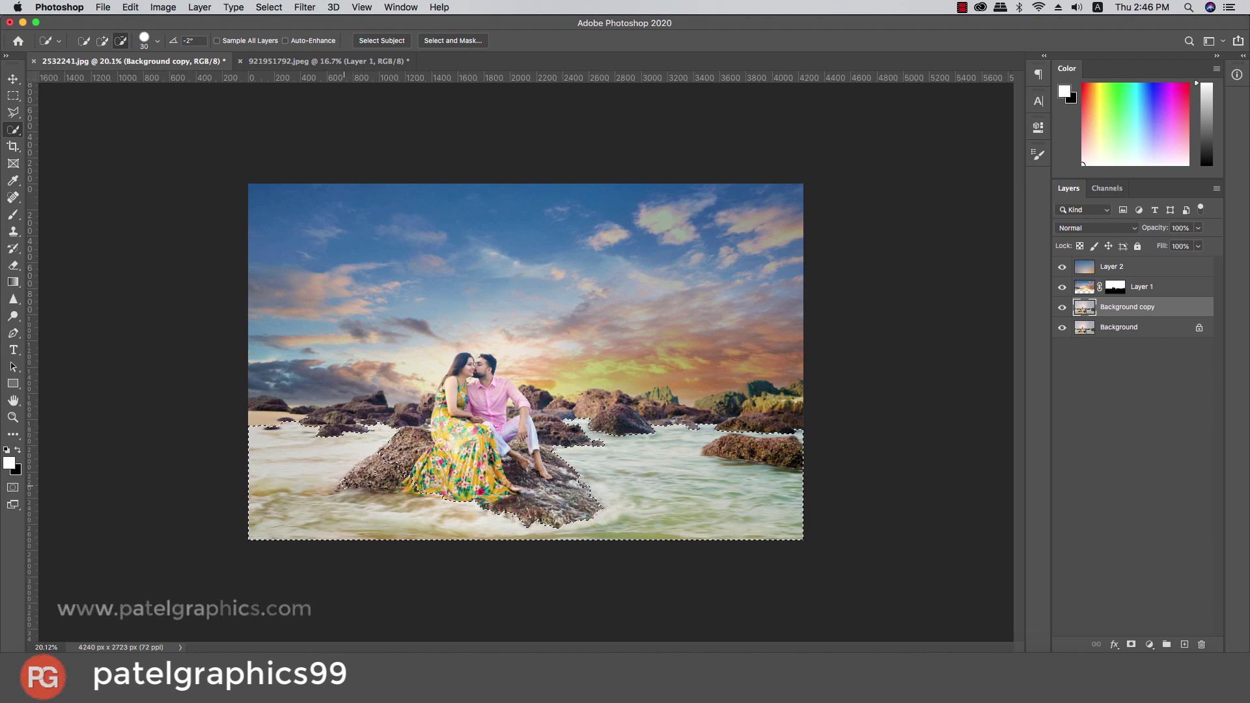
{"action": "left_click", "coordinate": [407, 461]}
{"action": "left_click", "coordinate": [382, 483], "text": "alt"}
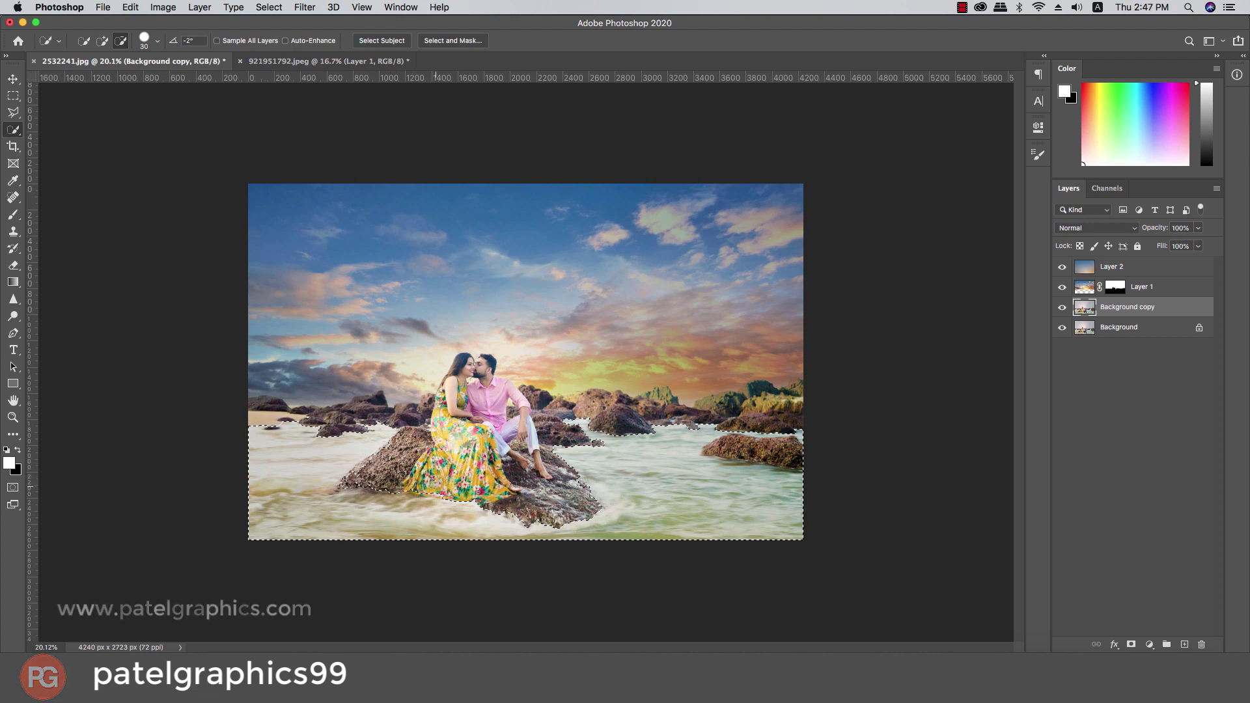
Step: Refine the selection in Select and Mask with Smooth 10 and a 2 px radius
{"action": "left_click", "coordinate": [453, 40]}
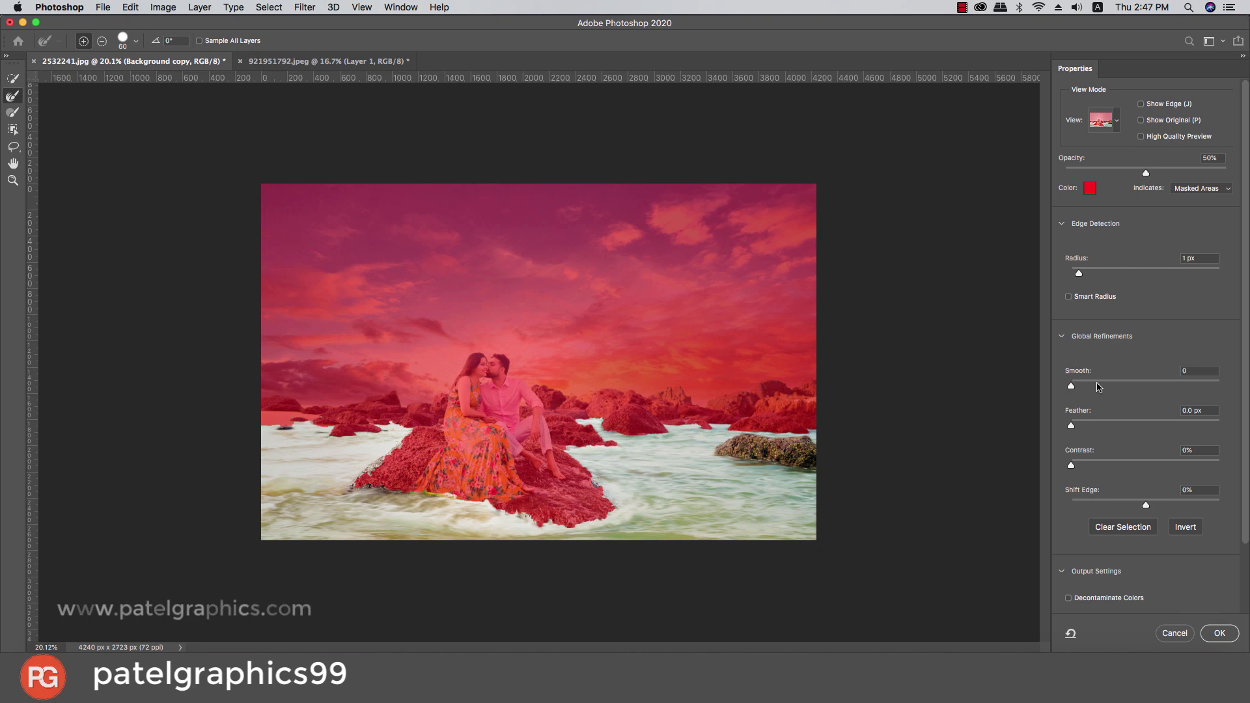
{"action": "left_click", "coordinate": [1096, 385]}
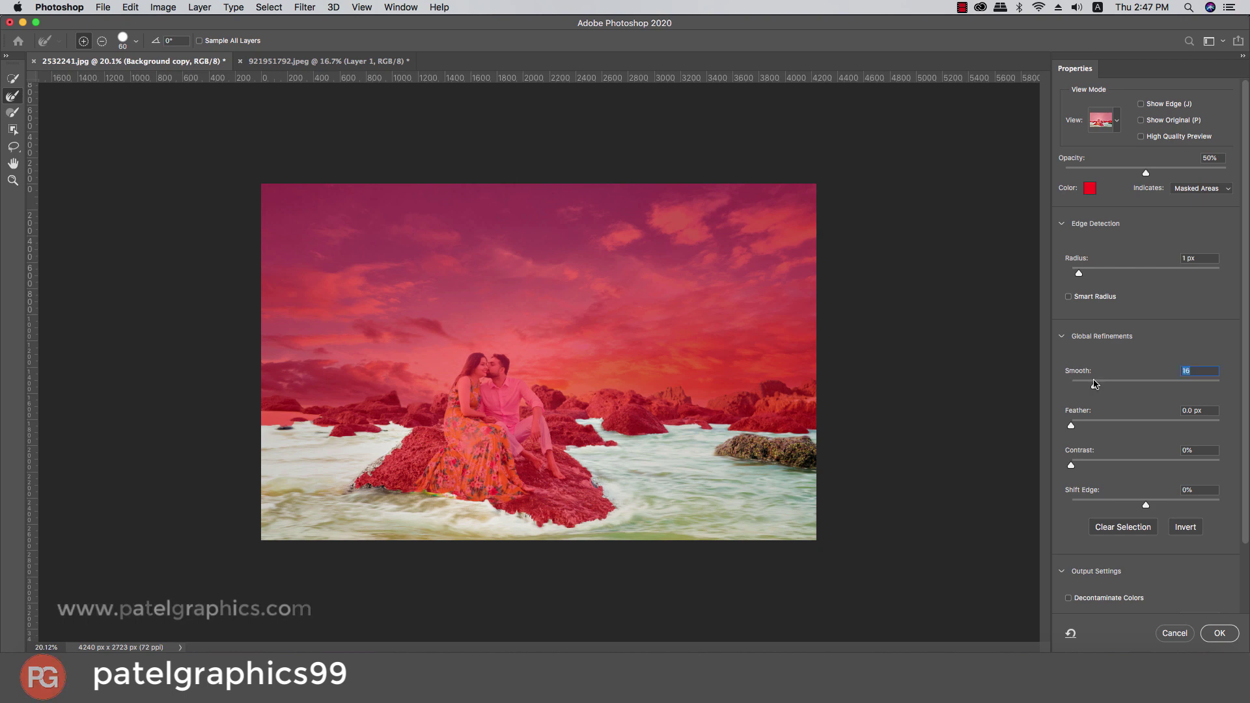
{"action": "left_click", "coordinate": [1086, 273]}
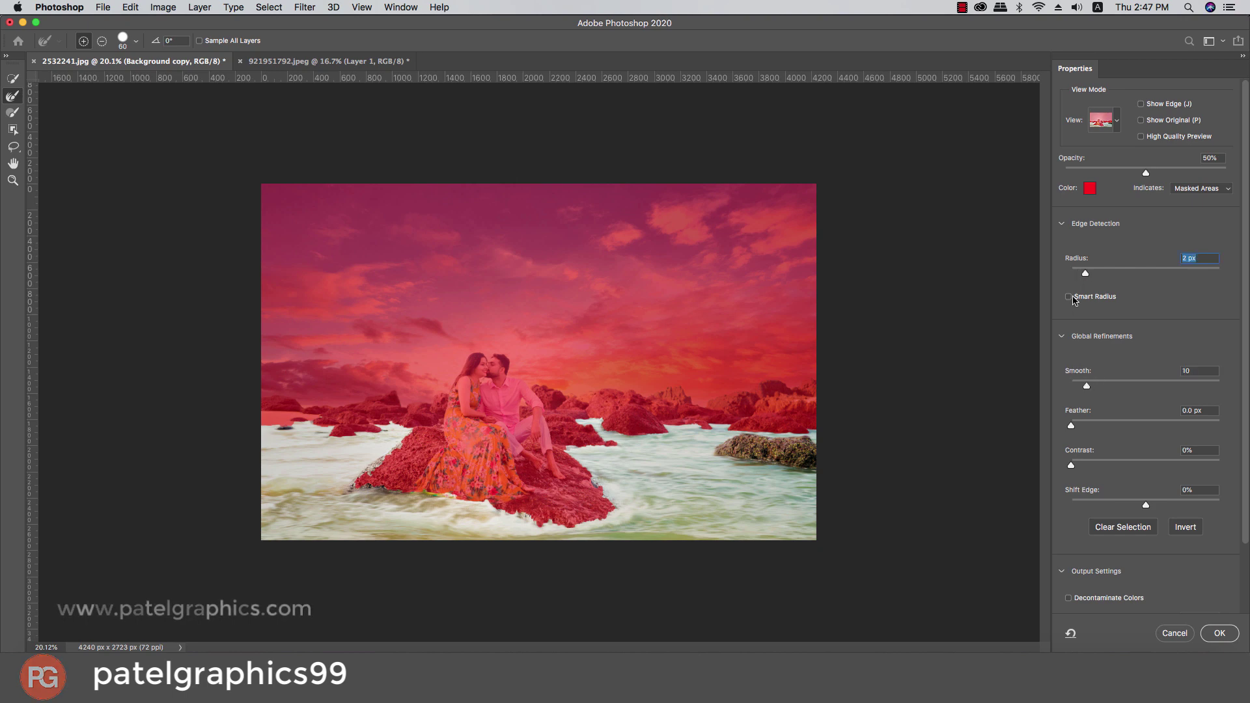
{"action": "left_click", "coordinate": [1227, 635]}
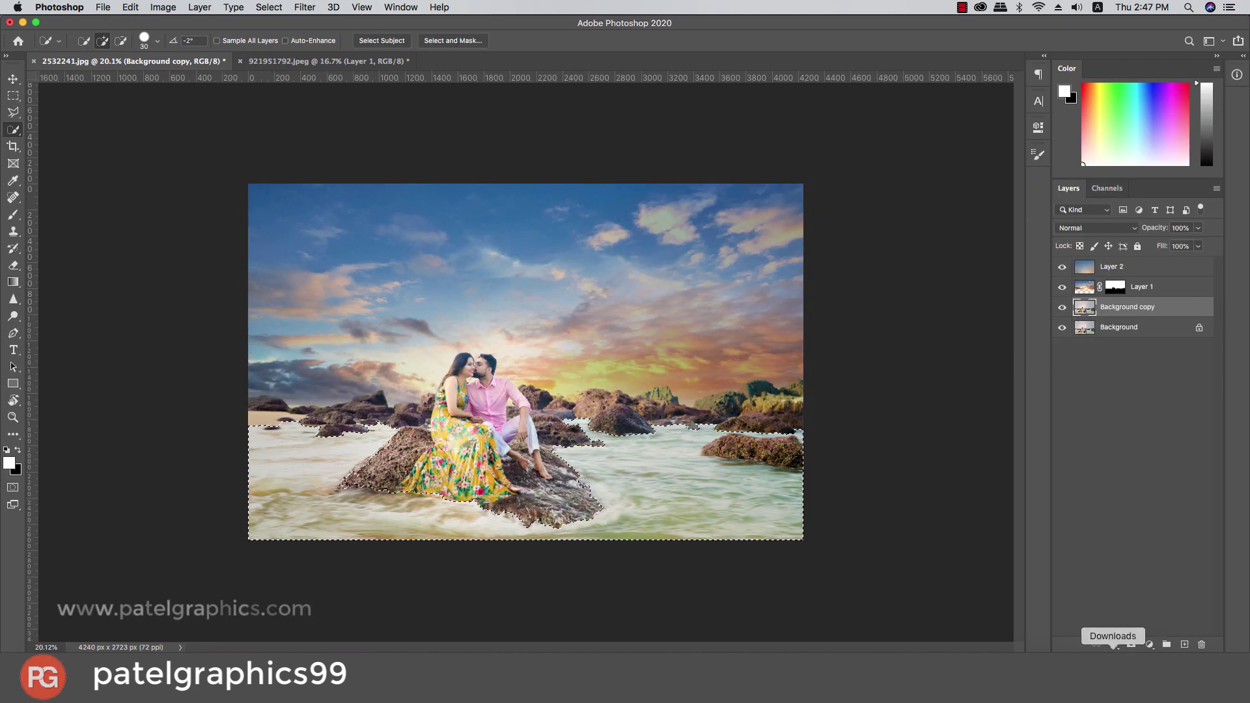
Step: Fill the water selection with a deep blue Solid Color layer and open its blend modes
{"action": "left_click", "coordinate": [1150, 645]}
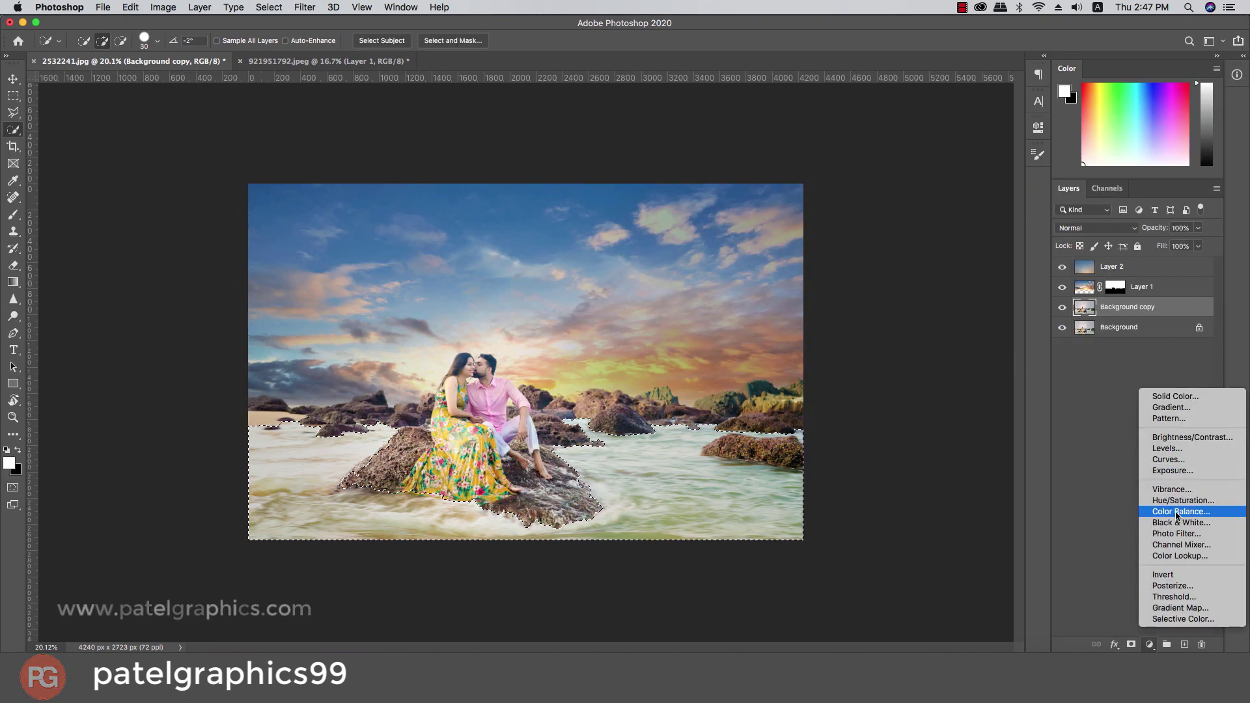
{"action": "left_click", "coordinate": [1153, 399]}
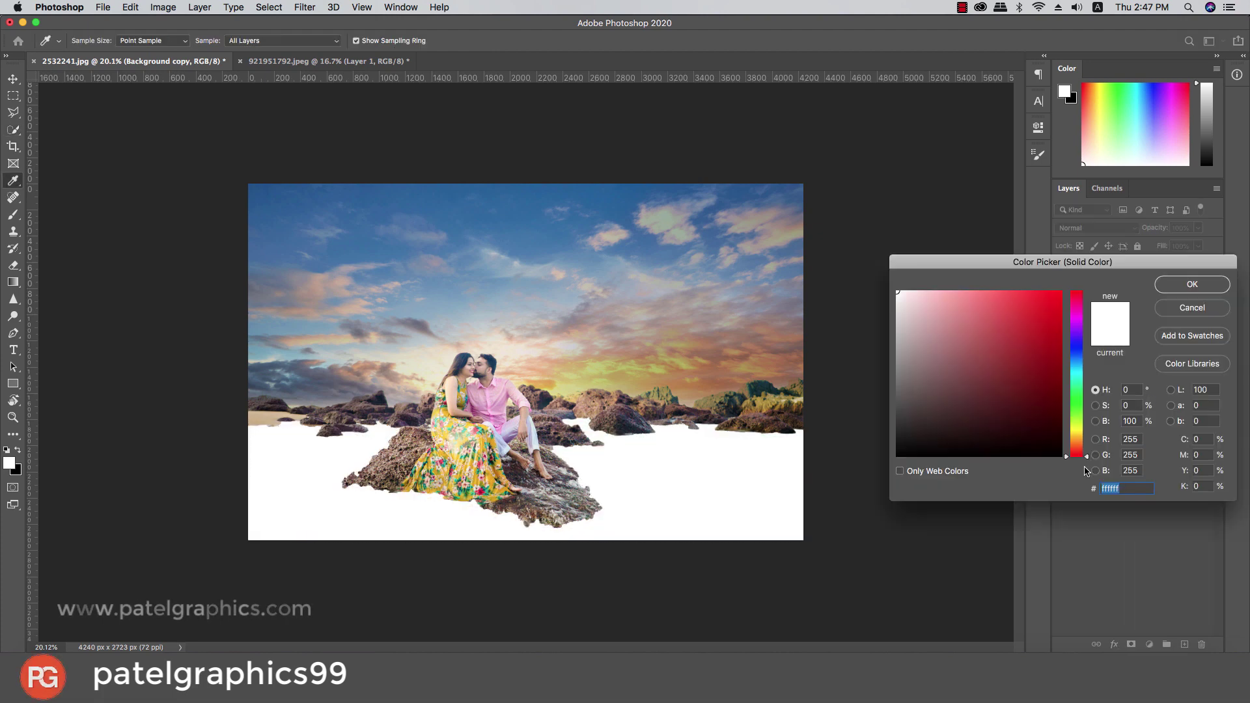
{"action": "left_click", "coordinate": [1074, 360]}
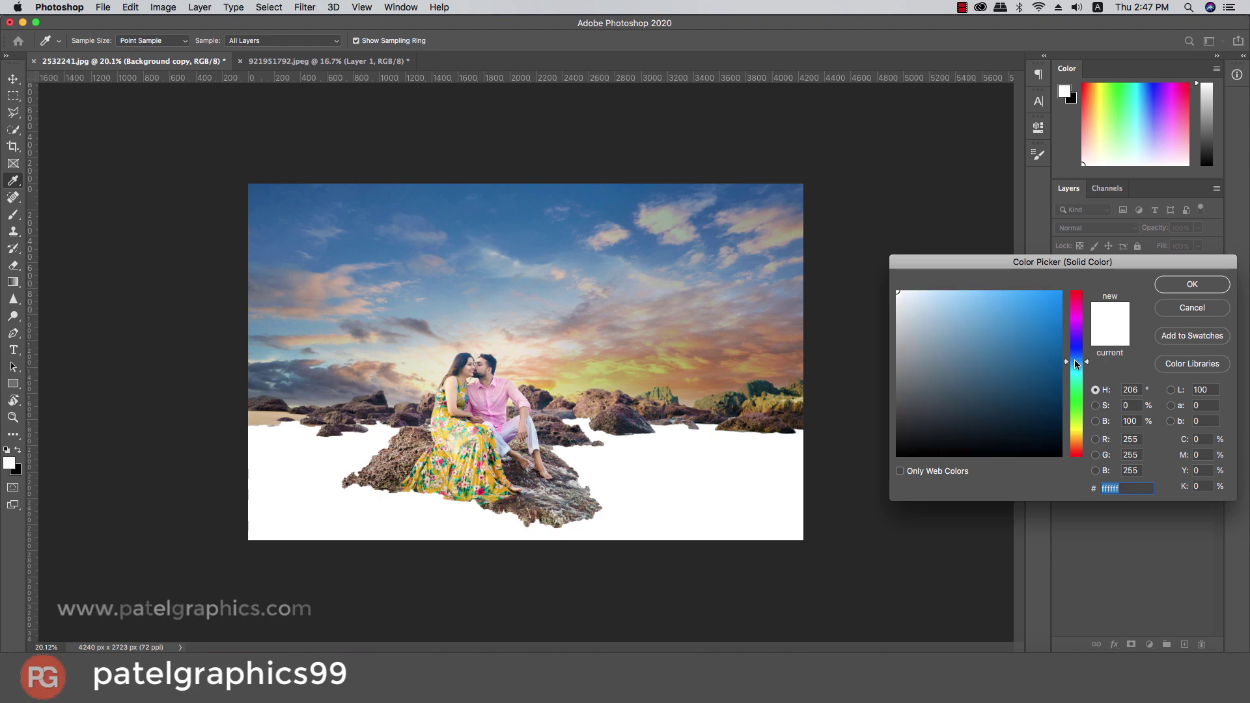
{"action": "left_click", "coordinate": [1044, 307]}
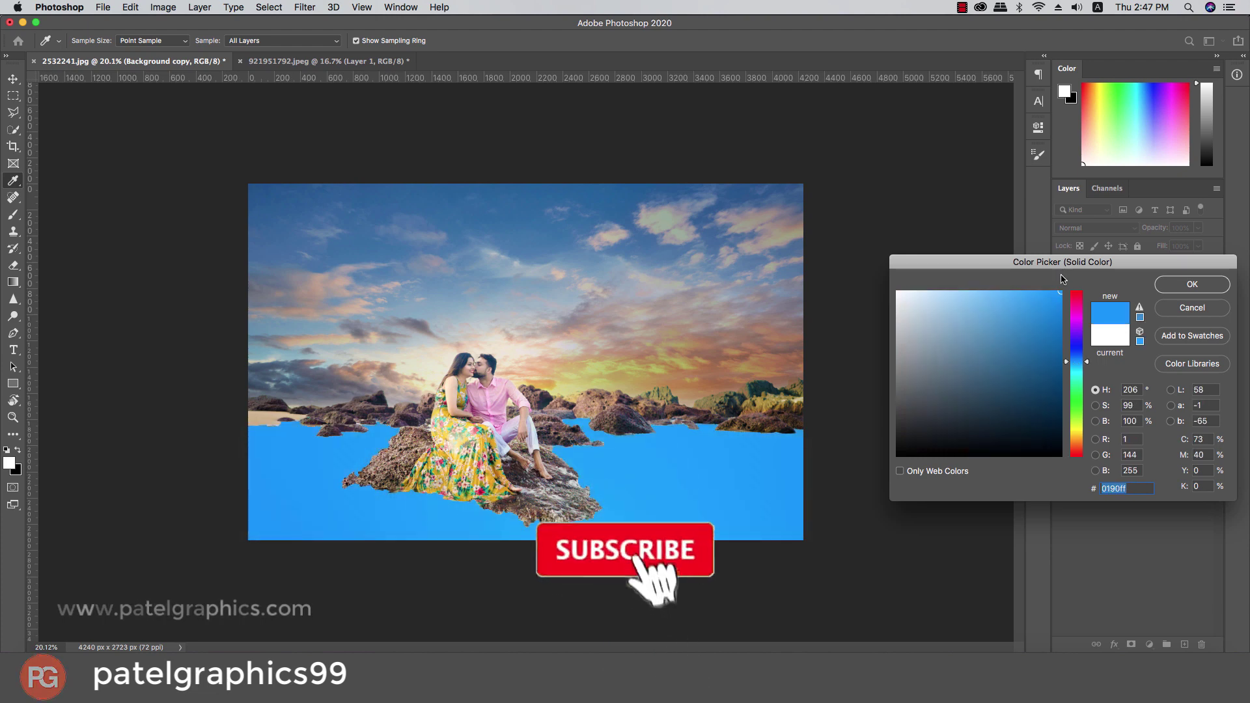
{"action": "left_click", "coordinate": [1079, 366]}
{"action": "left_click_drag", "start_coordinate": [1079, 367], "coordinate": [1076, 363]}
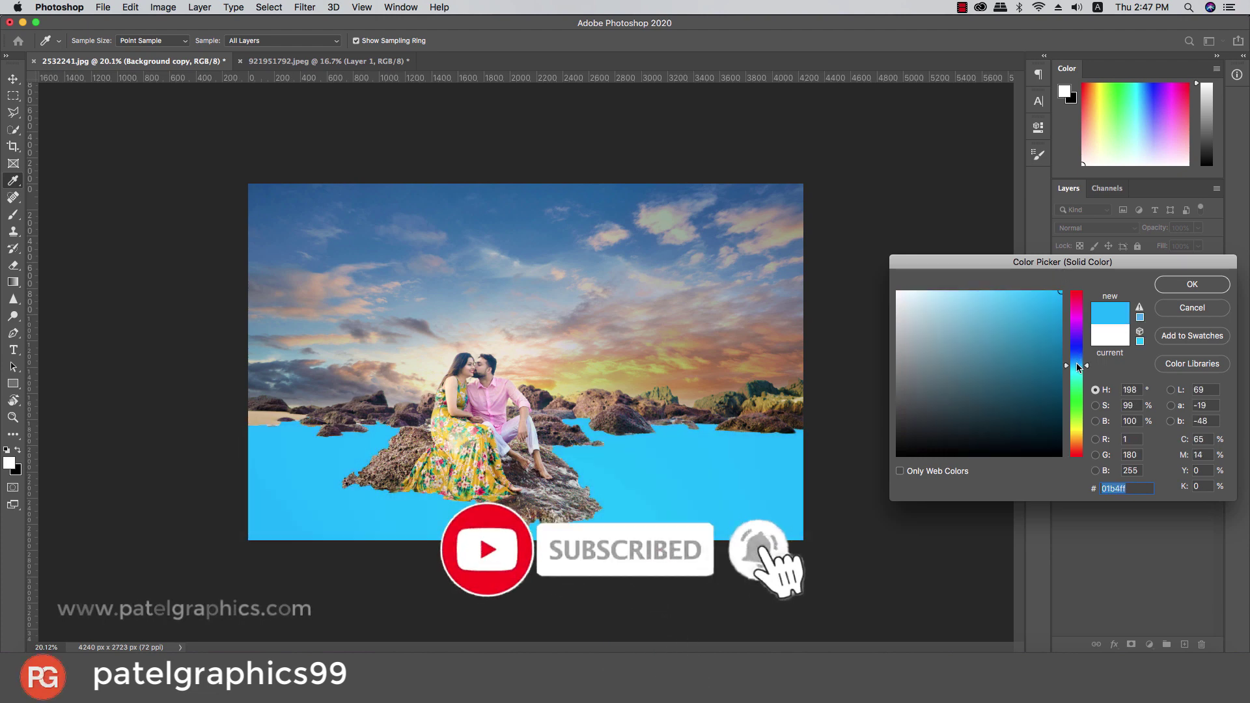
{"action": "left_click", "coordinate": [623, 194]}
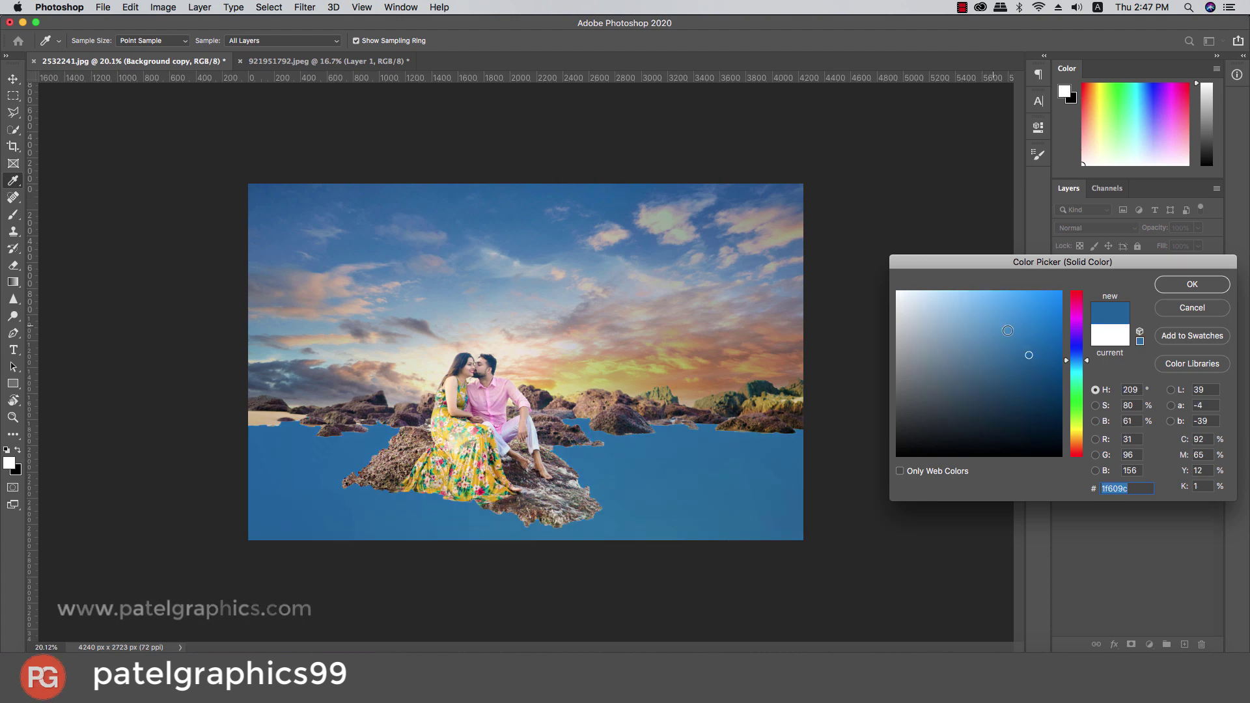
{"action": "left_click_drag", "start_coordinate": [1042, 322], "coordinate": [1037, 291]}
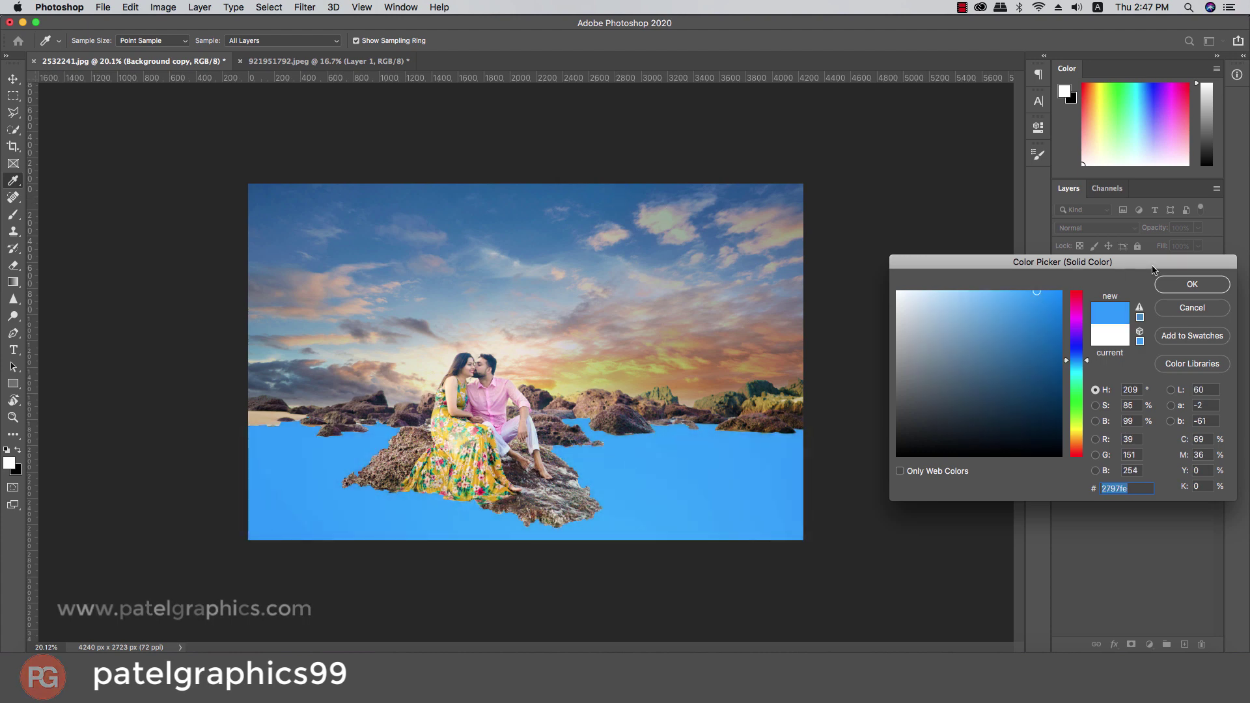
{"action": "left_click", "coordinate": [1193, 284]}
{"action": "left_click", "coordinate": [1081, 229]}
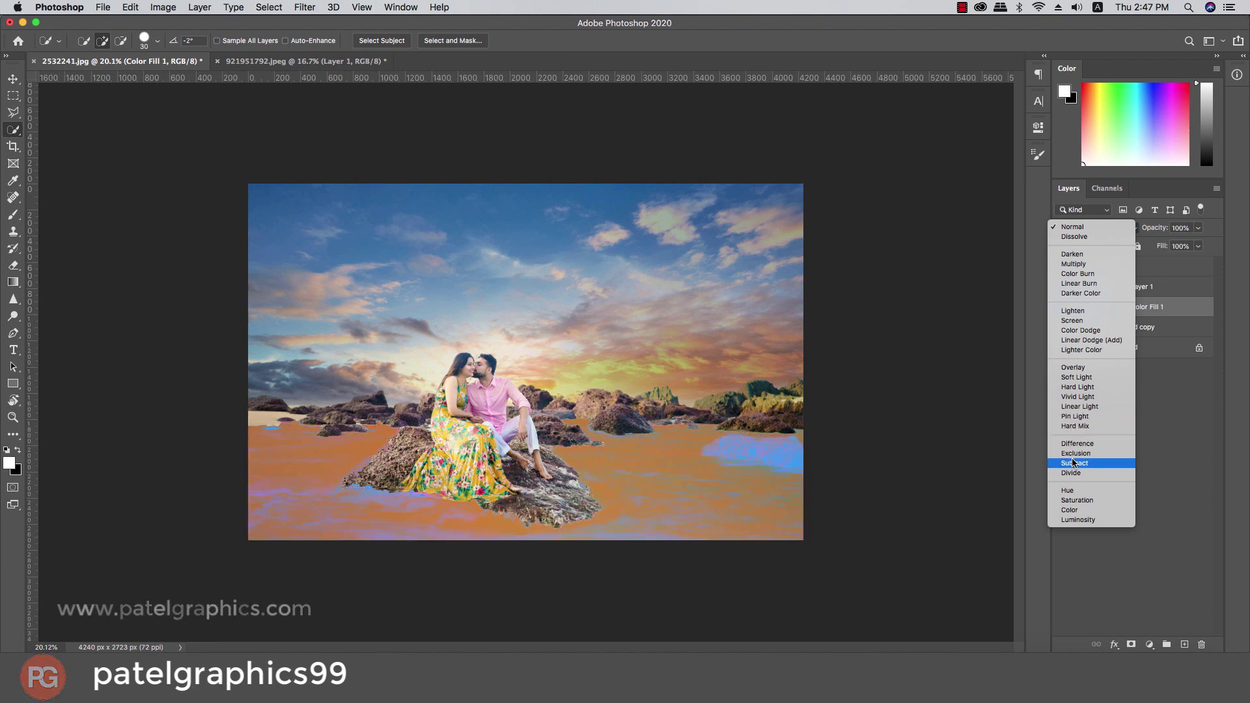
Step: Set Color Fill 1 to Color blend mode and recolour it a deeper teal blue, #226b9a
{"action": "left_click", "coordinate": [1070, 510]}
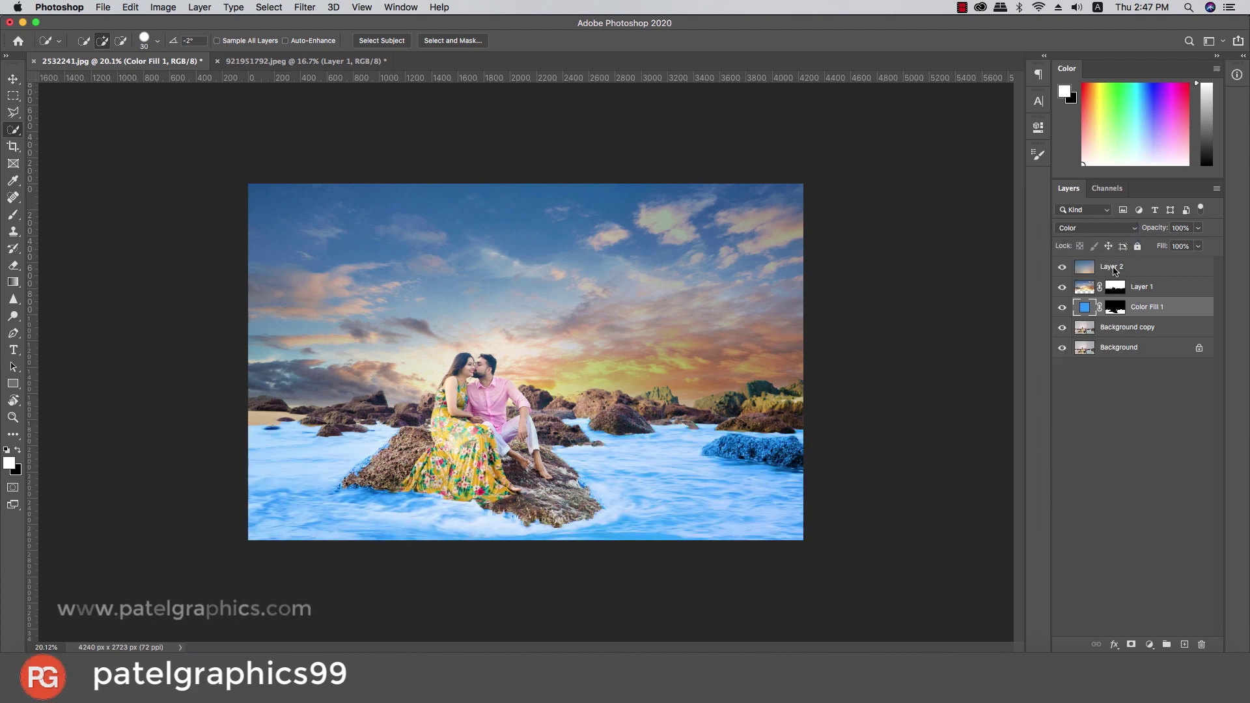
{"action": "double_click", "coordinate": [1085, 310]}
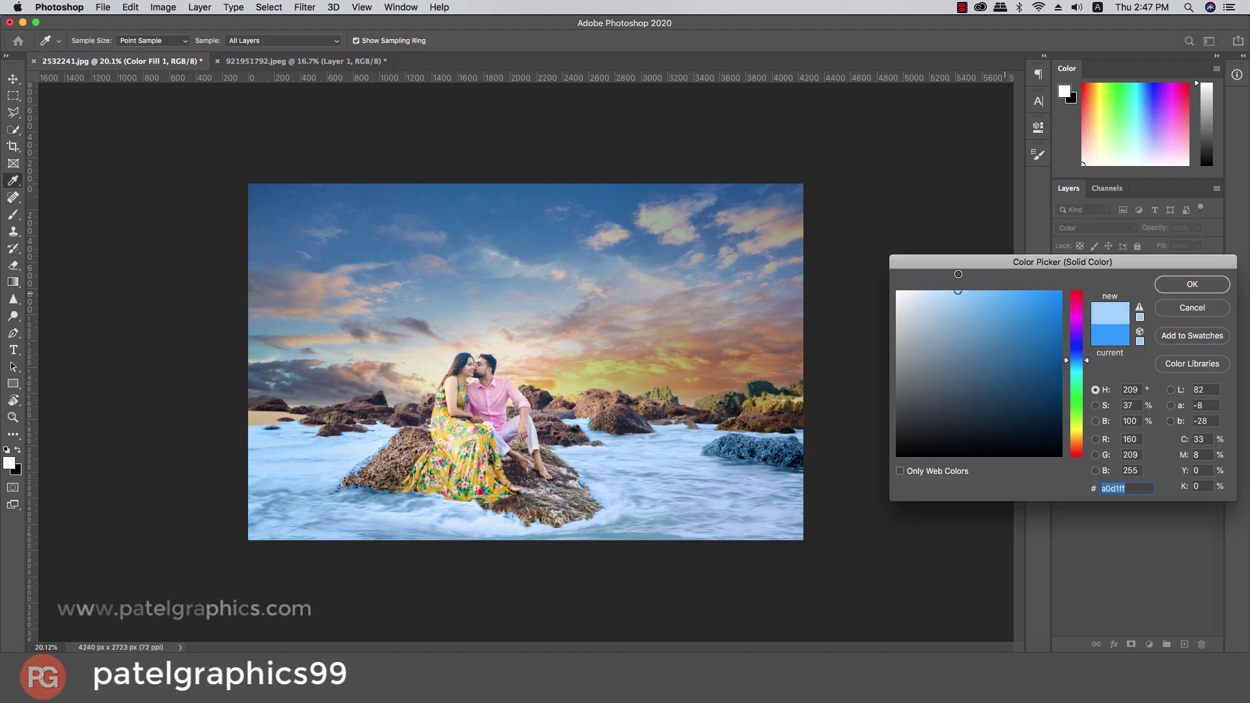
{"action": "mouse_move", "coordinate": [1036, 292]}
{"action": "left_mouse_down"}
{"action": "mouse_move", "coordinate": [847, 257]}
{"action": "mouse_move", "coordinate": [954, 329]}
{"action": "mouse_move", "coordinate": [984, 331]}
{"action": "left_mouse_up"}
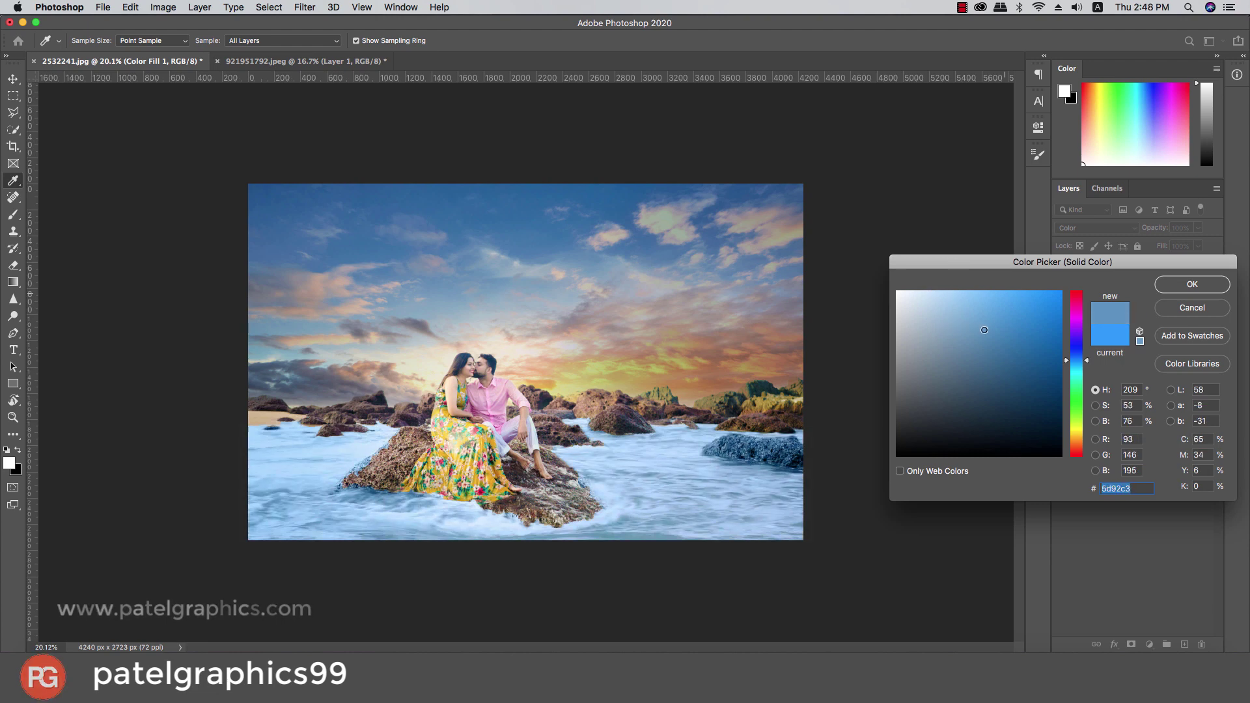
{"action": "left_click", "coordinate": [614, 197]}
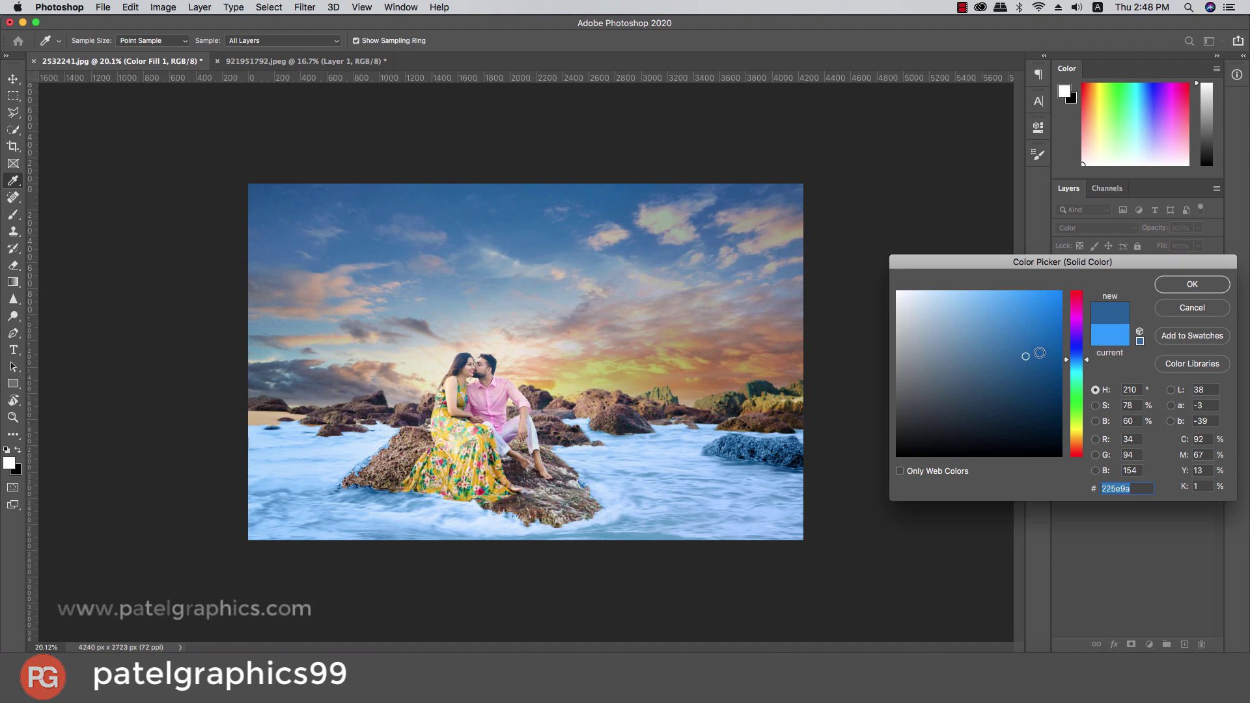
{"action": "left_click_drag", "start_coordinate": [1076, 370], "coordinate": [1077, 366]}
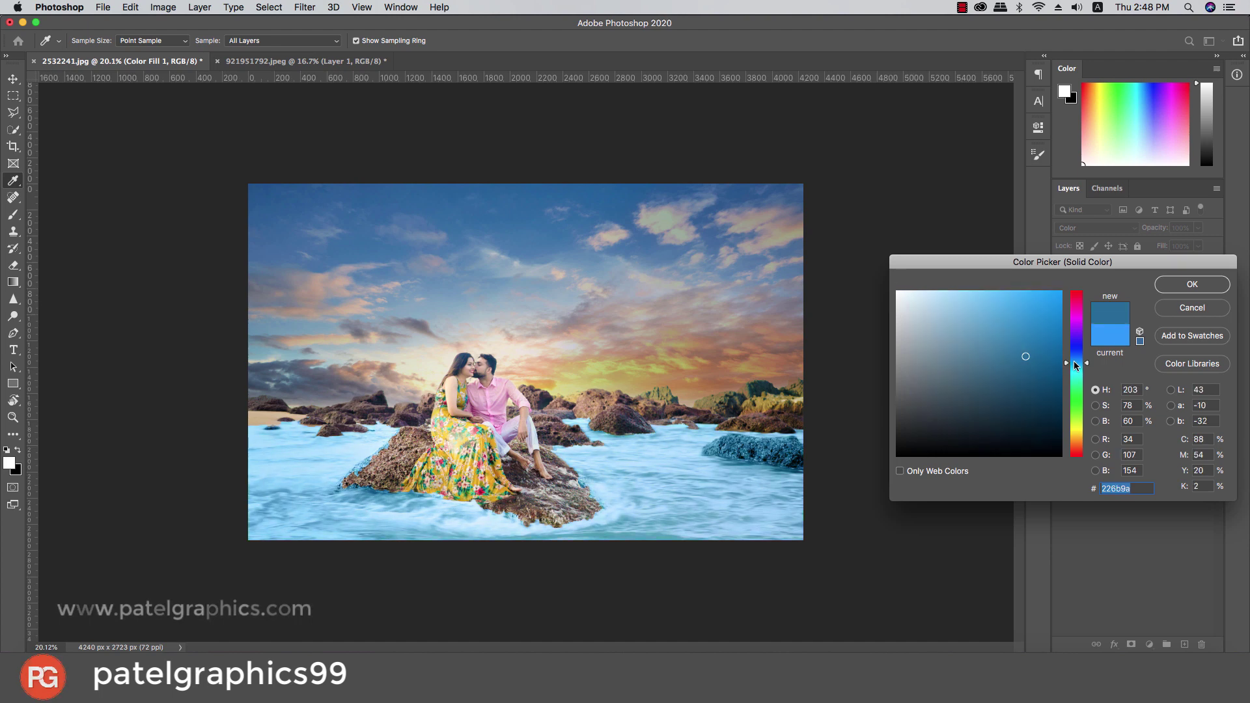
{"action": "left_click", "coordinate": [1195, 284]}
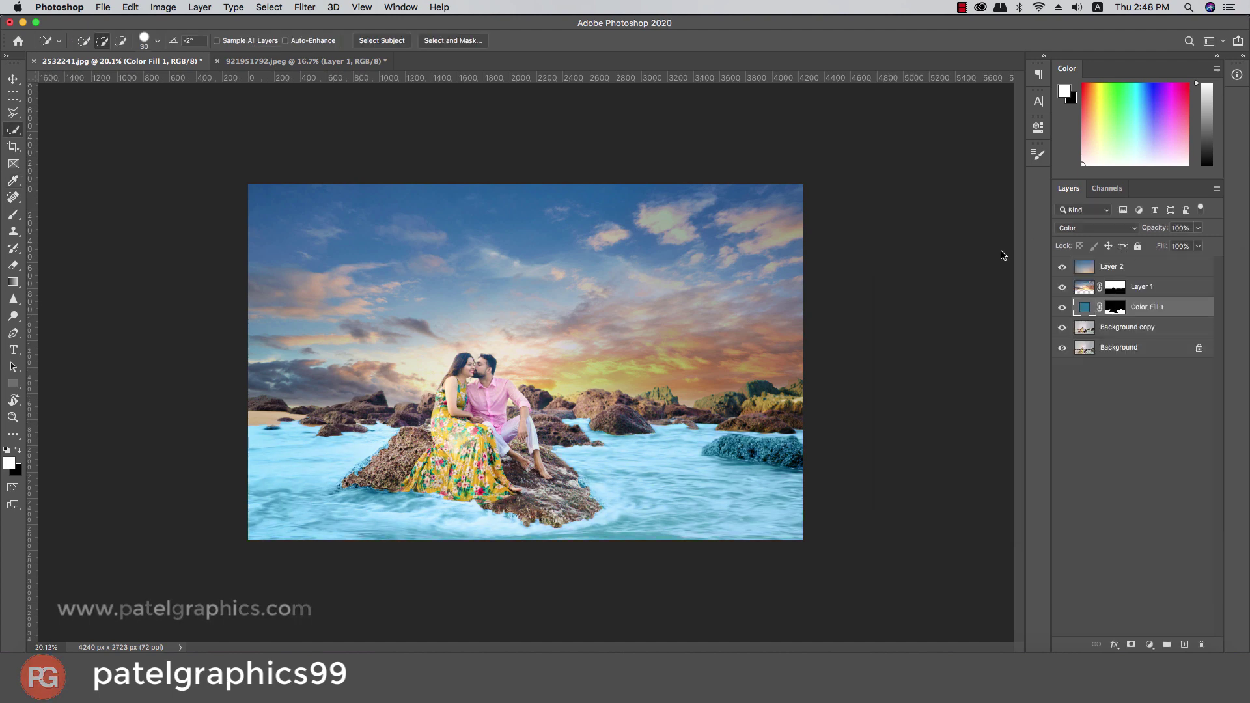
Step: On the Color Fill 1 mask, paint black over the right-hand rock to restore its colour
{"action": "left_click", "coordinate": [1120, 310]}
{"action": "key", "text": "x"}
{"action": "key", "text": "b"}
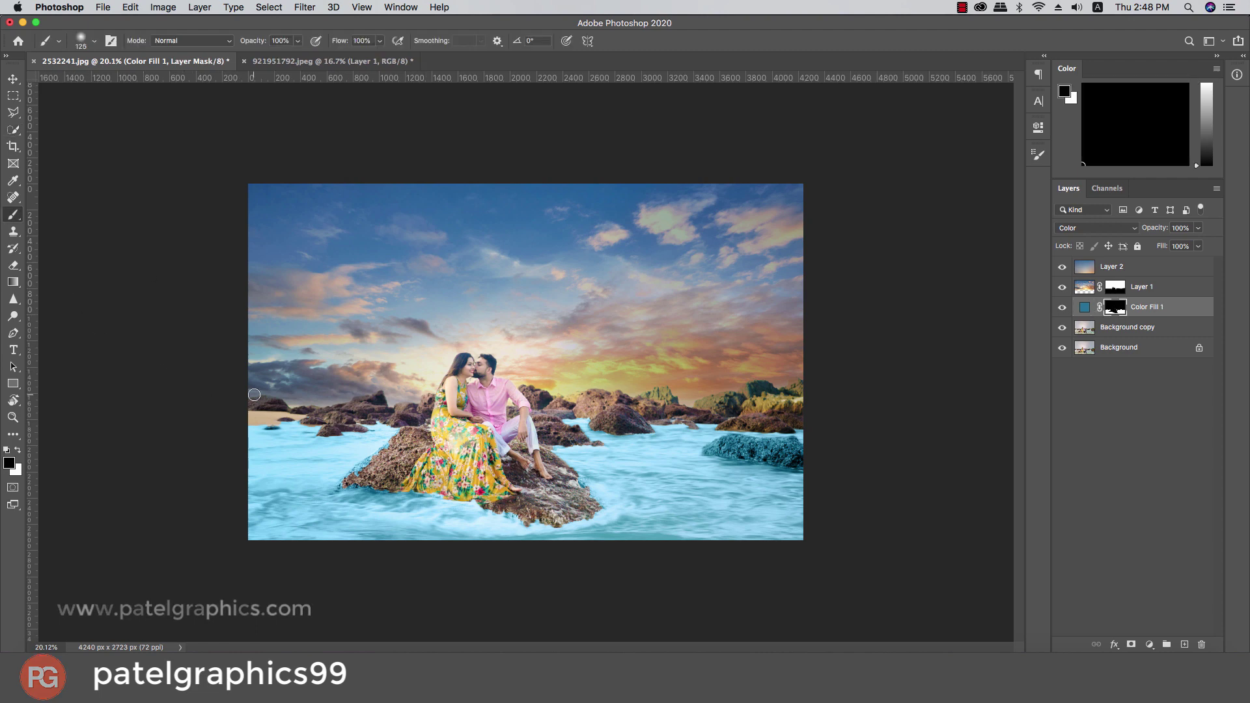
{"action": "key", "text": "backslash"}
{"action": "key", "text": "backslash"}
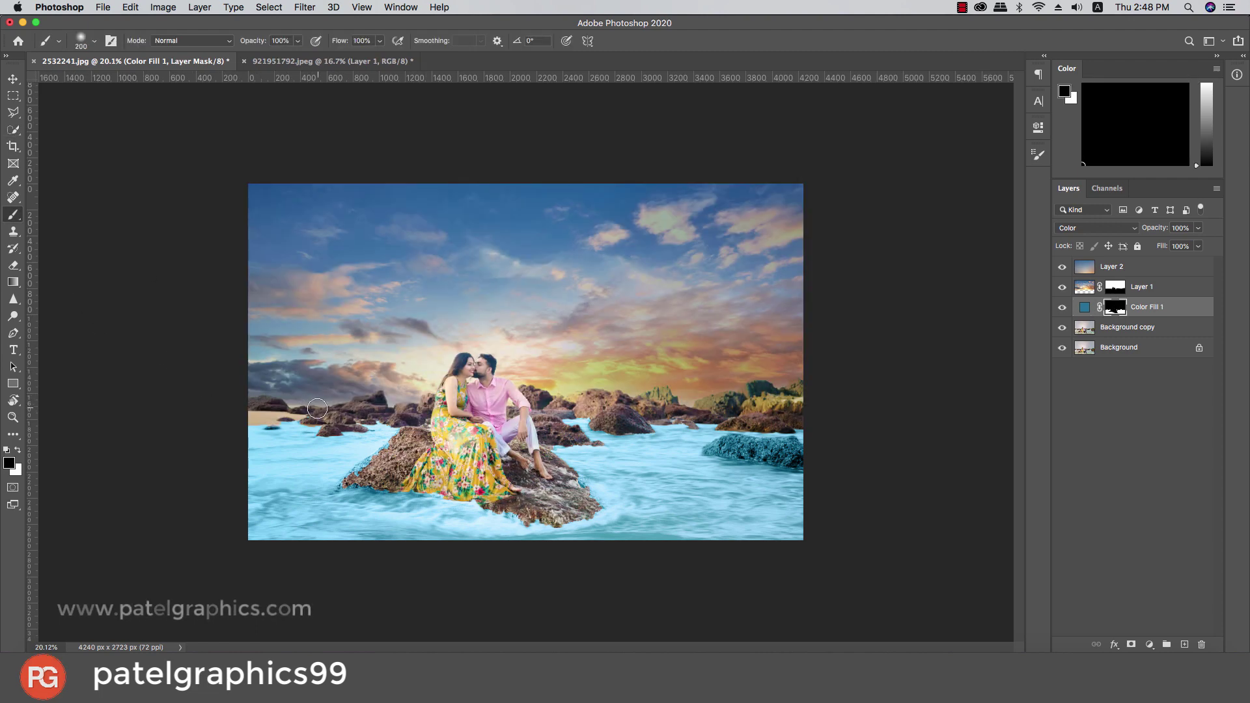
{"action": "key", "text": "bracketright"}
{"action": "key", "text": "bracketright"}
{"action": "key", "text": "bracketright"}
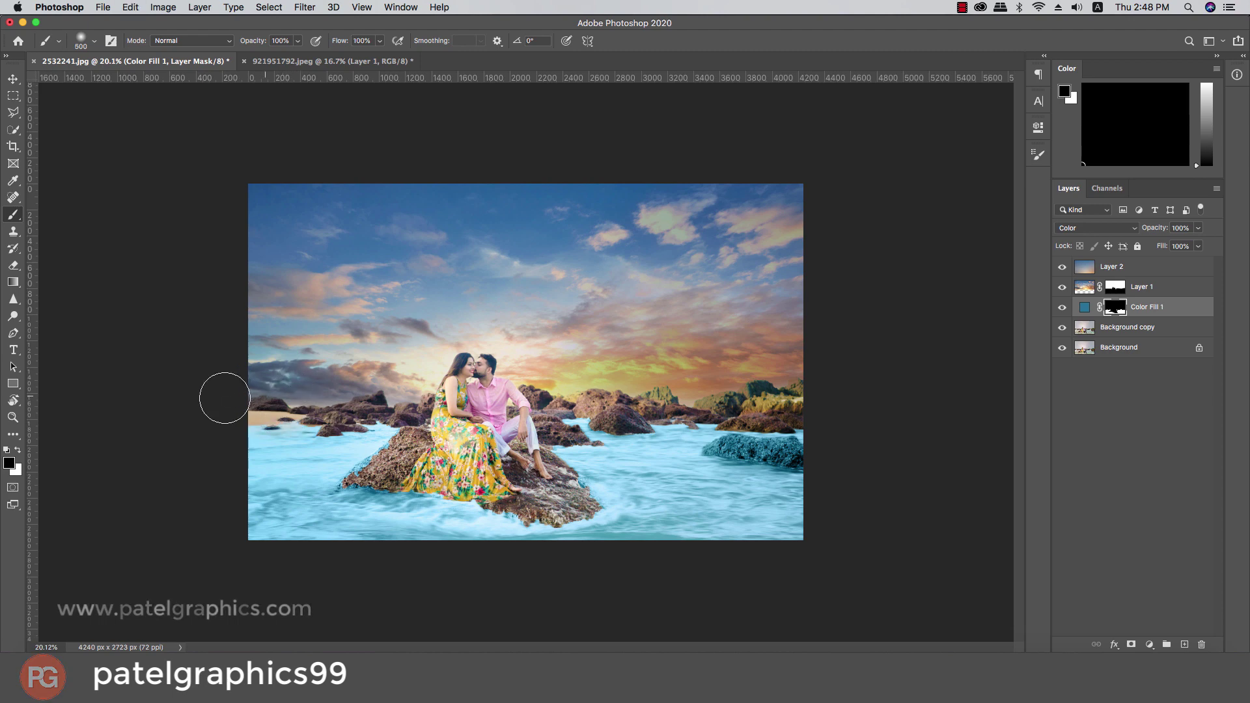
{"action": "key", "text": "bracketright"}
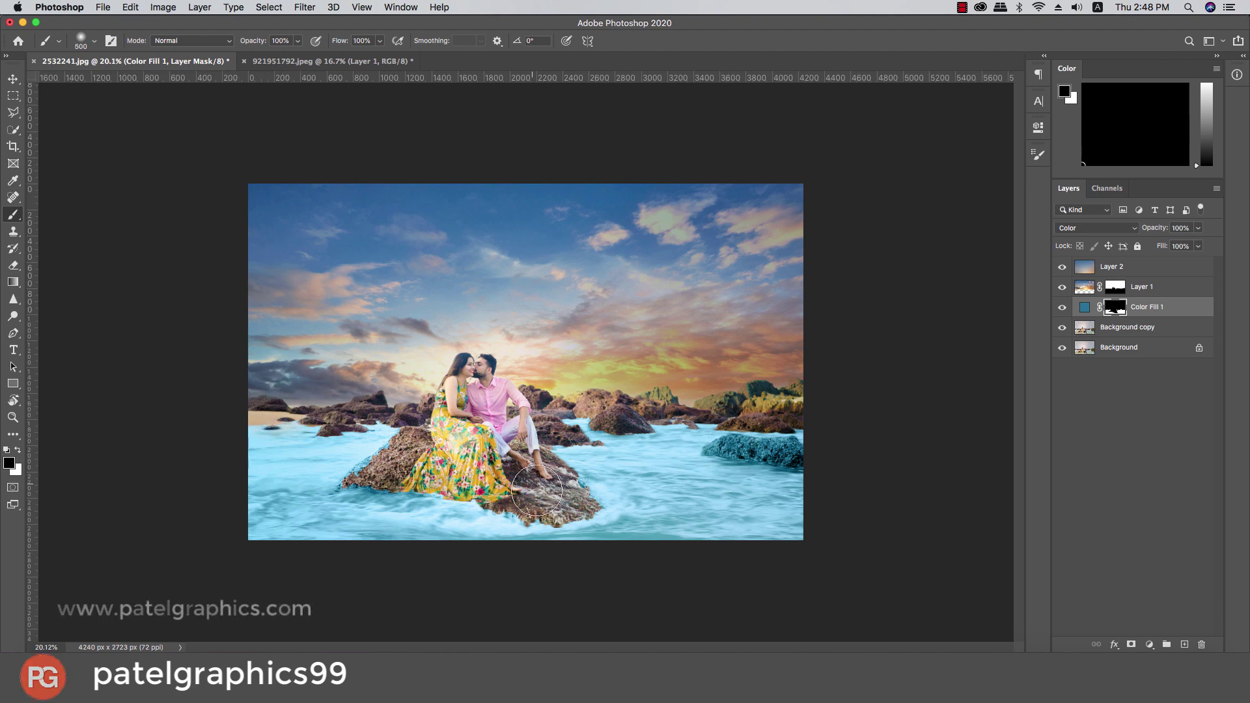
{"action": "key", "text": "bracketleft"}
{"action": "key", "text": "bracketleft"}
{"action": "key", "text": "bracketleft"}
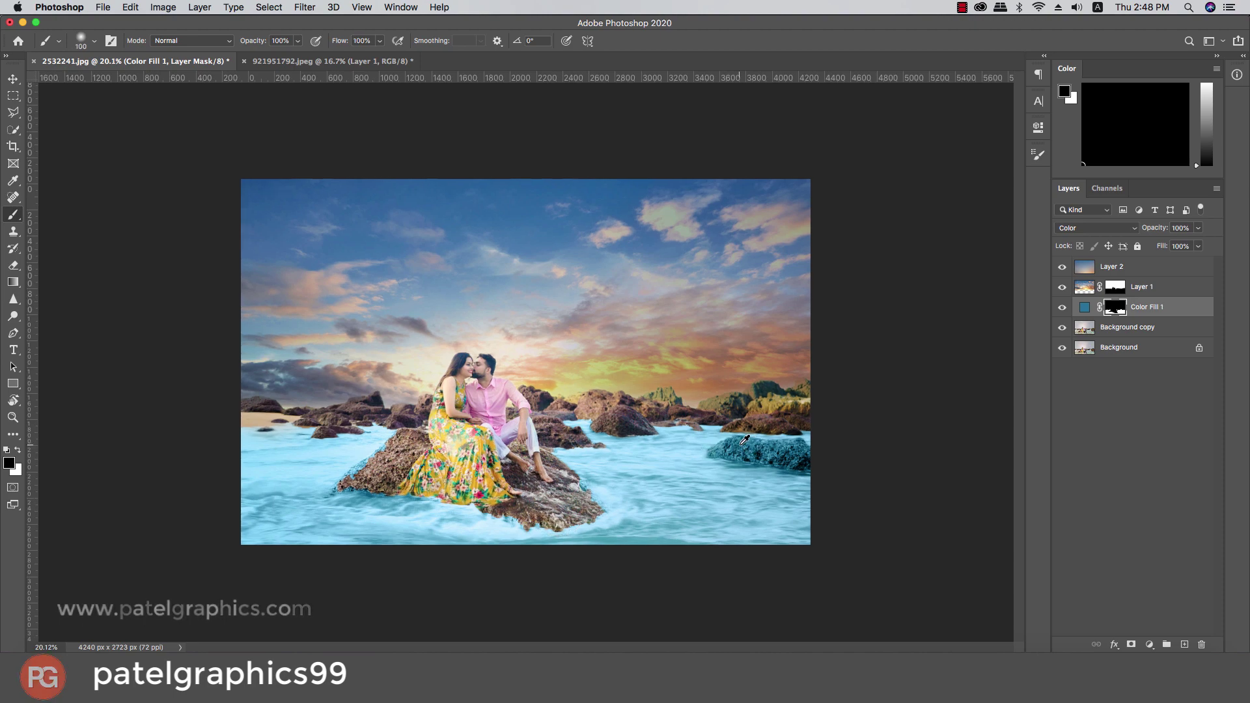
{"action": "scroll", "coordinate": [721, 448], "scroll_direction": "up", "scroll_amount": 5}
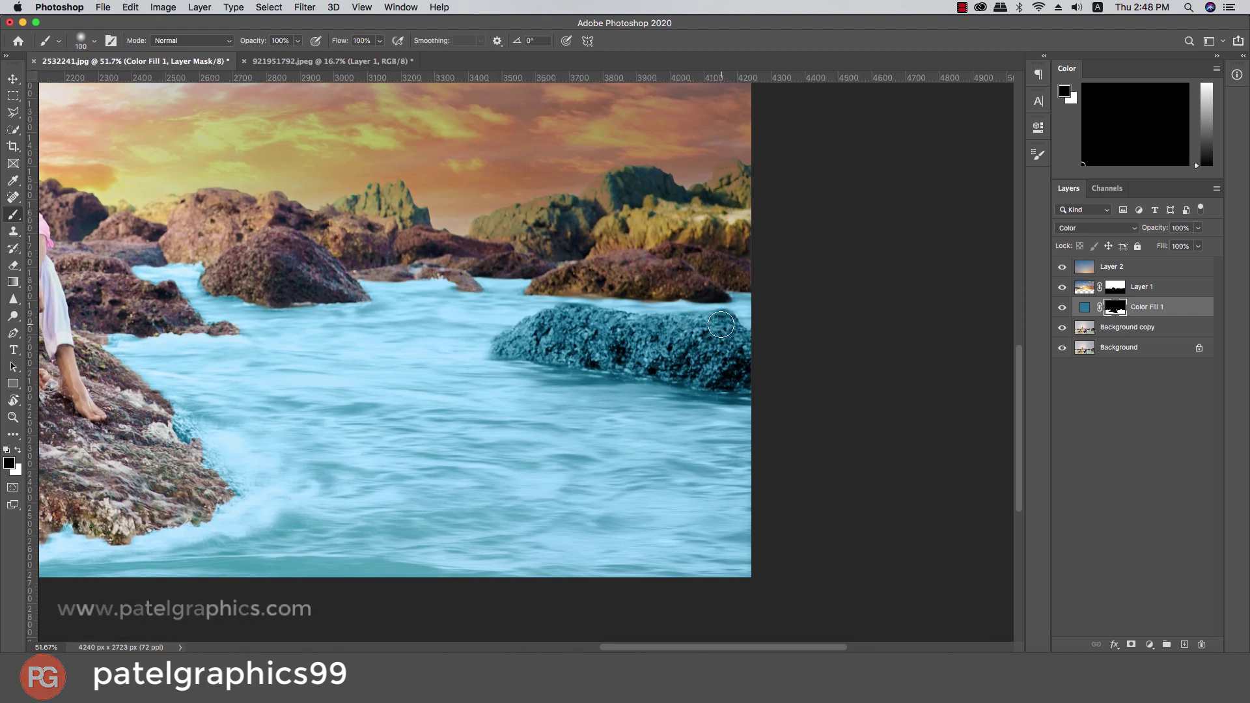
{"action": "mouse_move", "coordinate": [726, 319]}
{"action": "left_mouse_down"}
{"action": "mouse_move", "coordinate": [560, 325]}
{"action": "mouse_move", "coordinate": [597, 354]}
{"action": "mouse_move", "coordinate": [542, 349]}
{"action": "mouse_move", "coordinate": [719, 377]}
{"action": "mouse_move", "coordinate": [752, 359]}
{"action": "mouse_move", "coordinate": [727, 323]}
{"action": "mouse_move", "coordinate": [701, 343]}
{"action": "mouse_move", "coordinate": [733, 360]}
{"action": "left_mouse_up"}
Step: With a smaller brush, remove the blue tint along the couple's rock and lower rock edges
{"action": "key", "text": "bracketleft"}
{"action": "key", "text": "bracketleft"}
{"action": "key", "text": "bracketleft"}
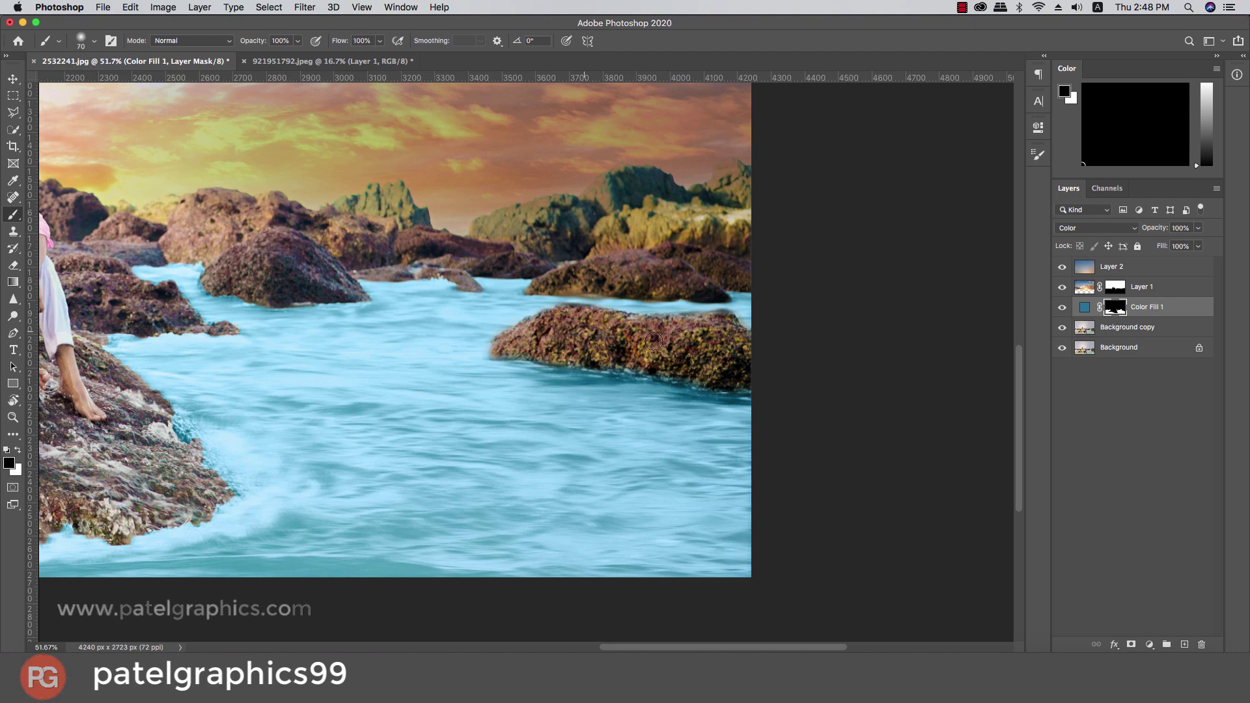
{"action": "left_click_drag", "start_coordinate": [624, 314], "coordinate": [919, 301]}
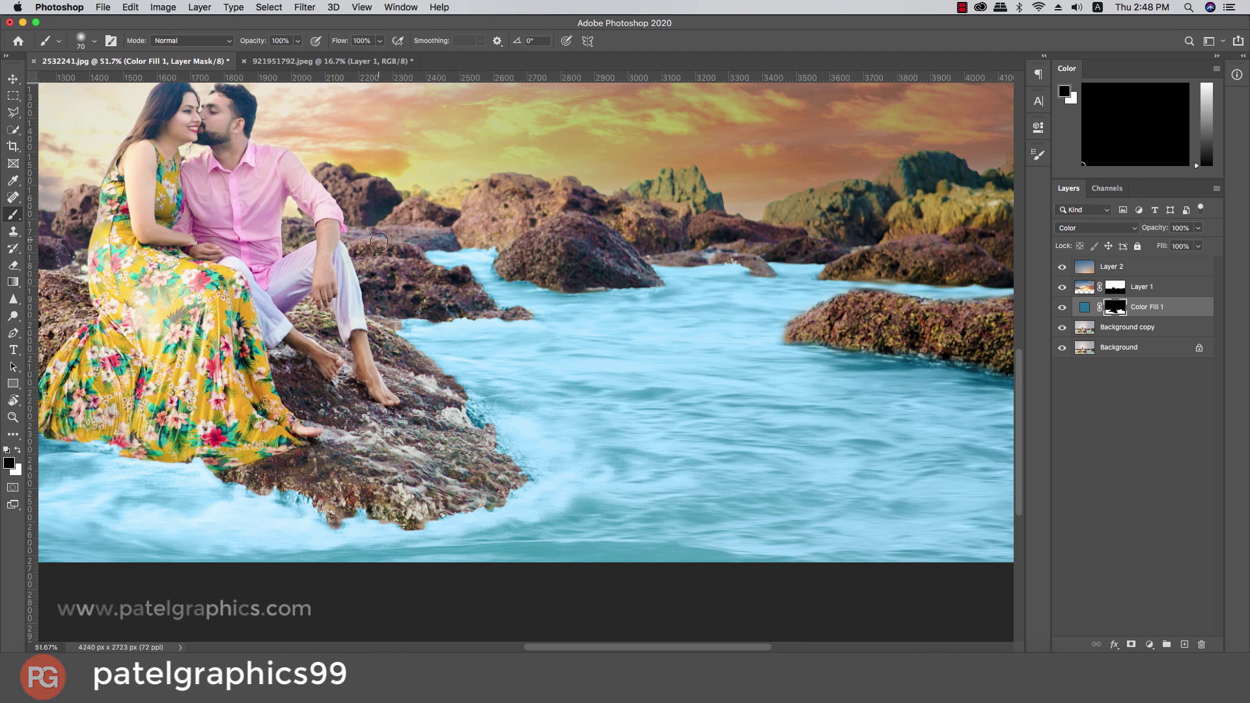
{"action": "key", "text": "bracketleft"}
{"action": "key", "text": "bracketleft"}
{"action": "key", "text": "bracketleft"}
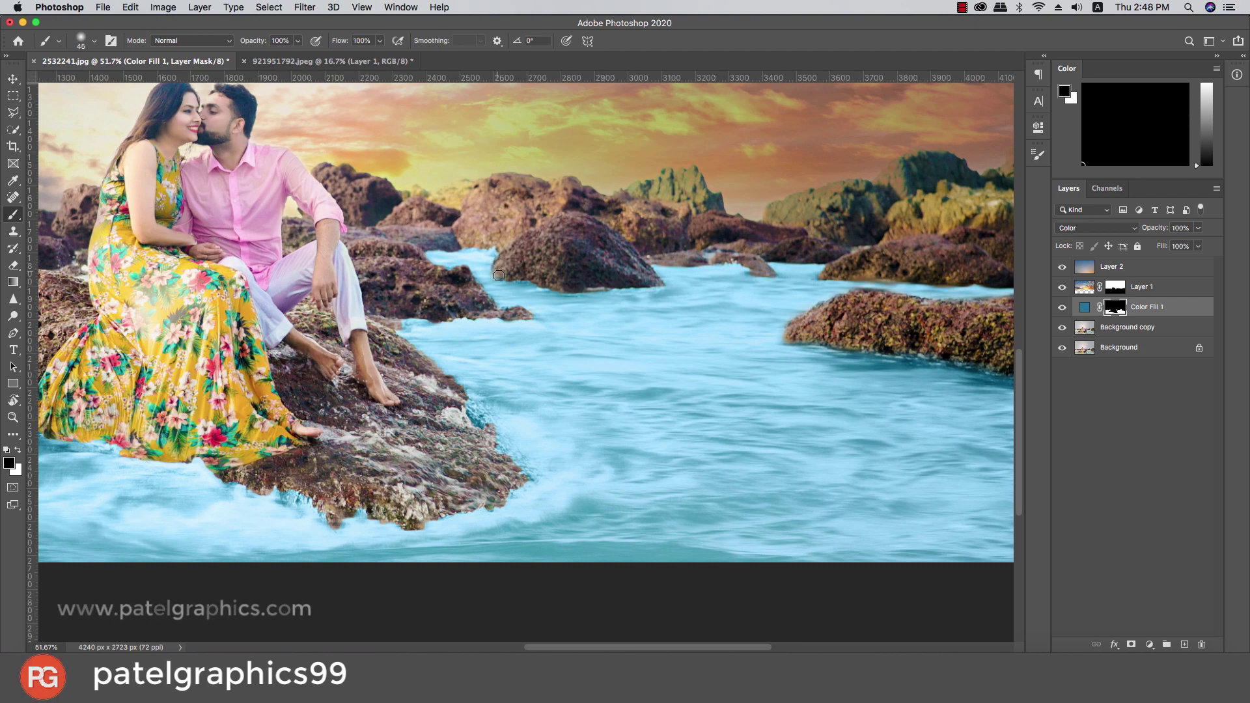
{"action": "key", "text": "x"}
{"action": "key", "text": "x"}
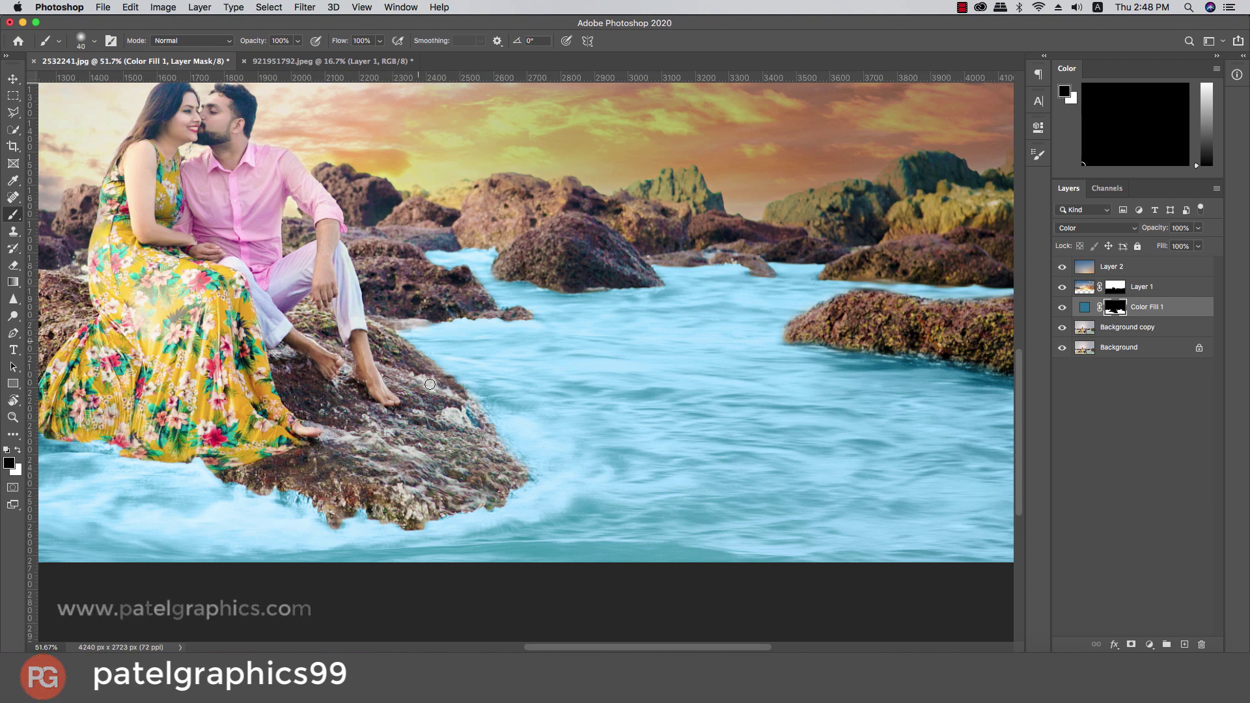
{"action": "key", "text": "bracketright"}
{"action": "key", "text": "bracketright"}
{"action": "left_click_drag", "start_coordinate": [528, 474], "coordinate": [512, 485]}
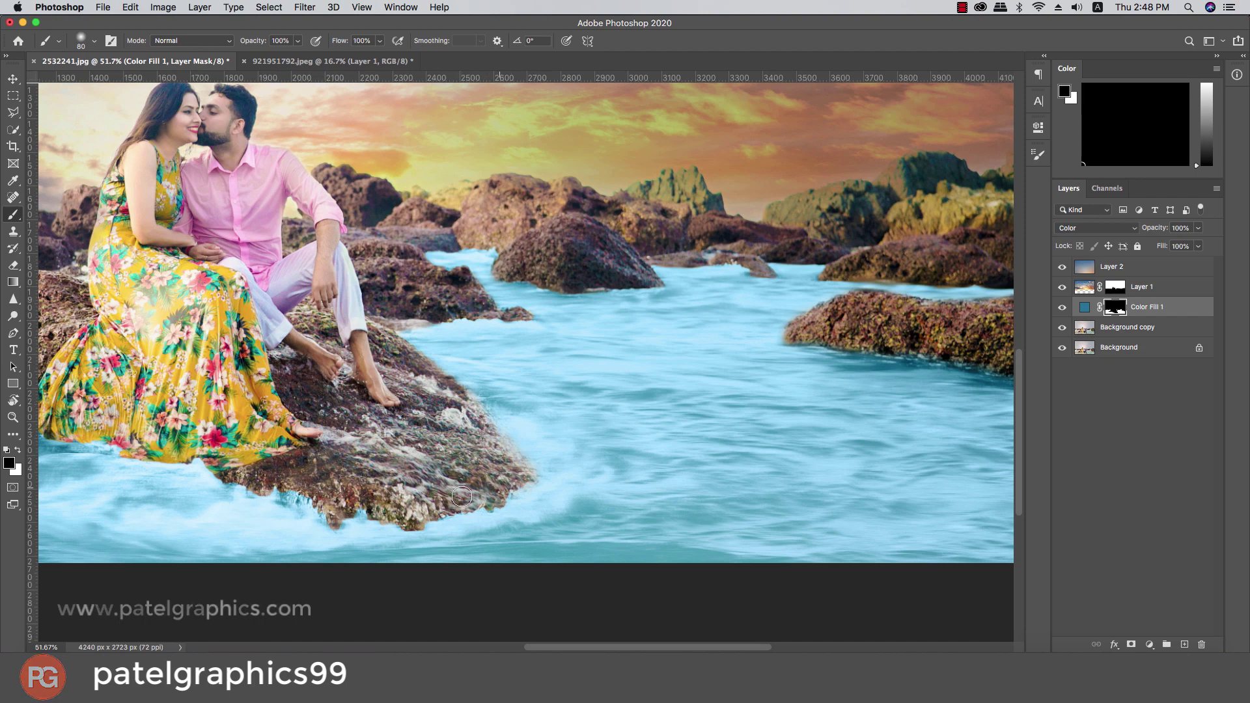
{"action": "left_click_drag", "start_coordinate": [274, 490], "coordinate": [332, 515]}
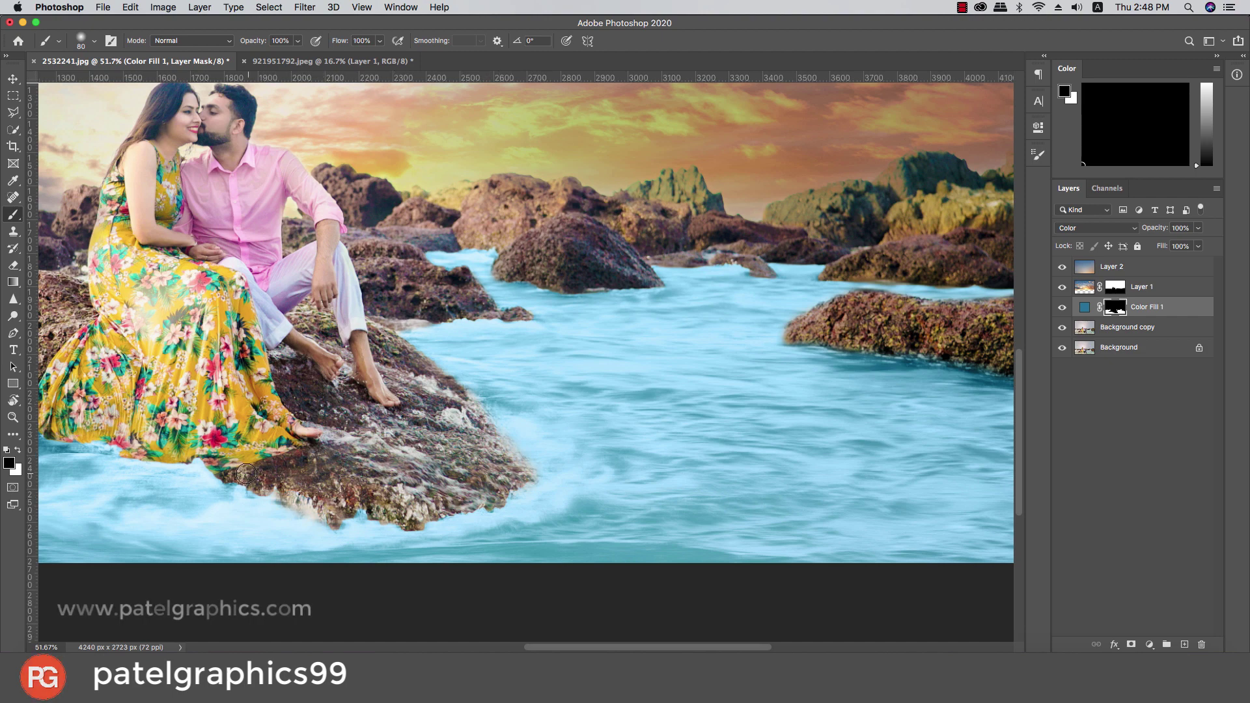
{"action": "scroll", "coordinate": [476, 481], "scroll_direction": "down", "scroll_amount": 5}
{"action": "key", "text": "x"}
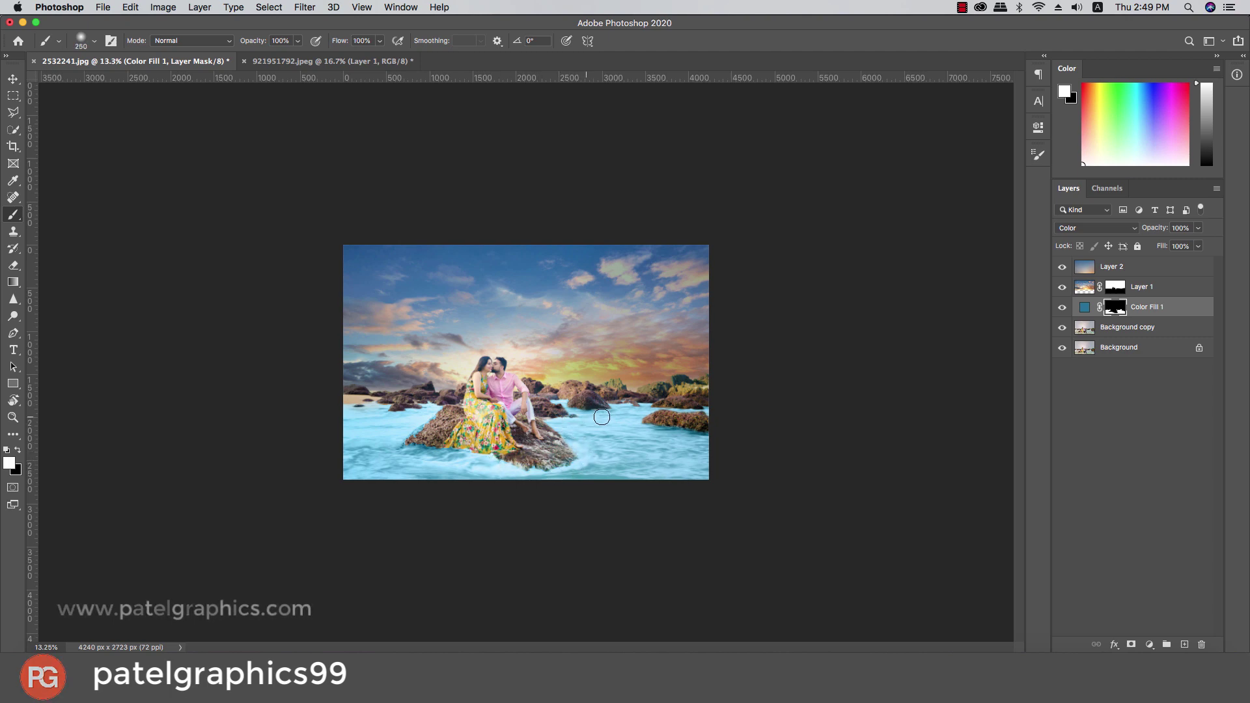
Step: Mask the base of the couple's rock, alternating black and white, shrinking the brush to 125
{"action": "scroll", "coordinate": [615, 413], "scroll_direction": "up", "scroll_amount": 1}
{"action": "scroll", "coordinate": [652, 437], "scroll_direction": "up", "scroll_amount": 3}
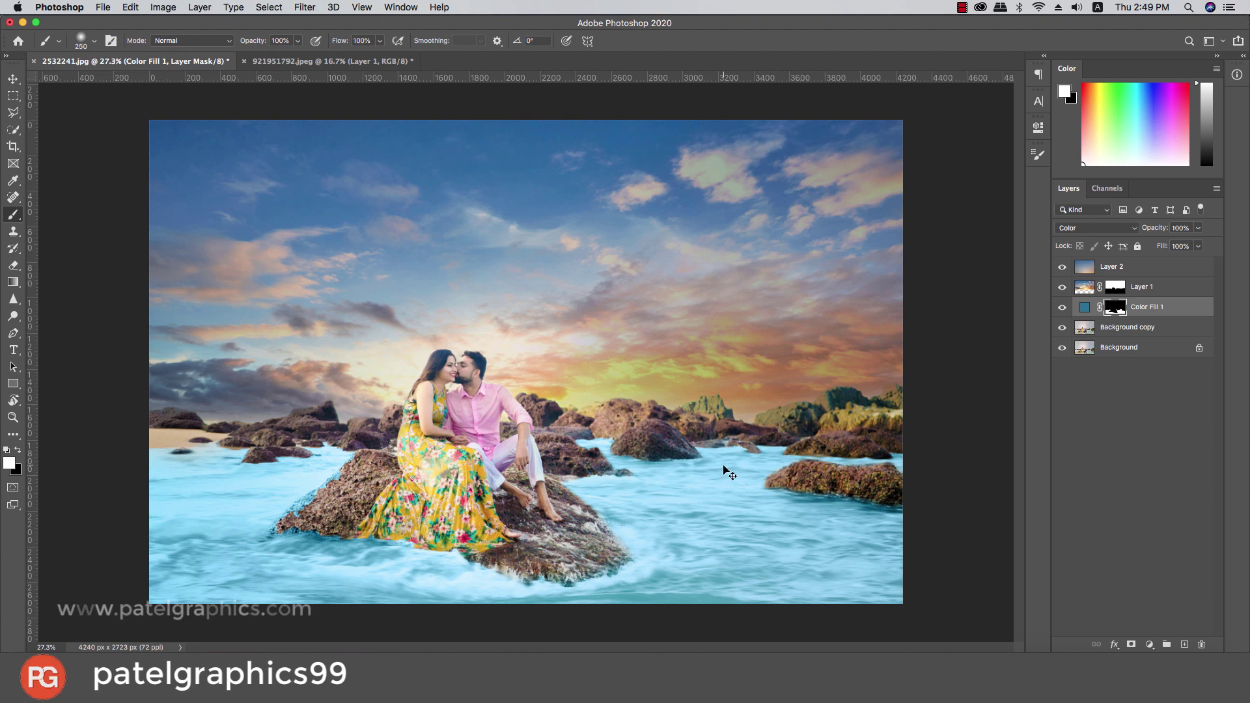
{"action": "key", "text": "x"}
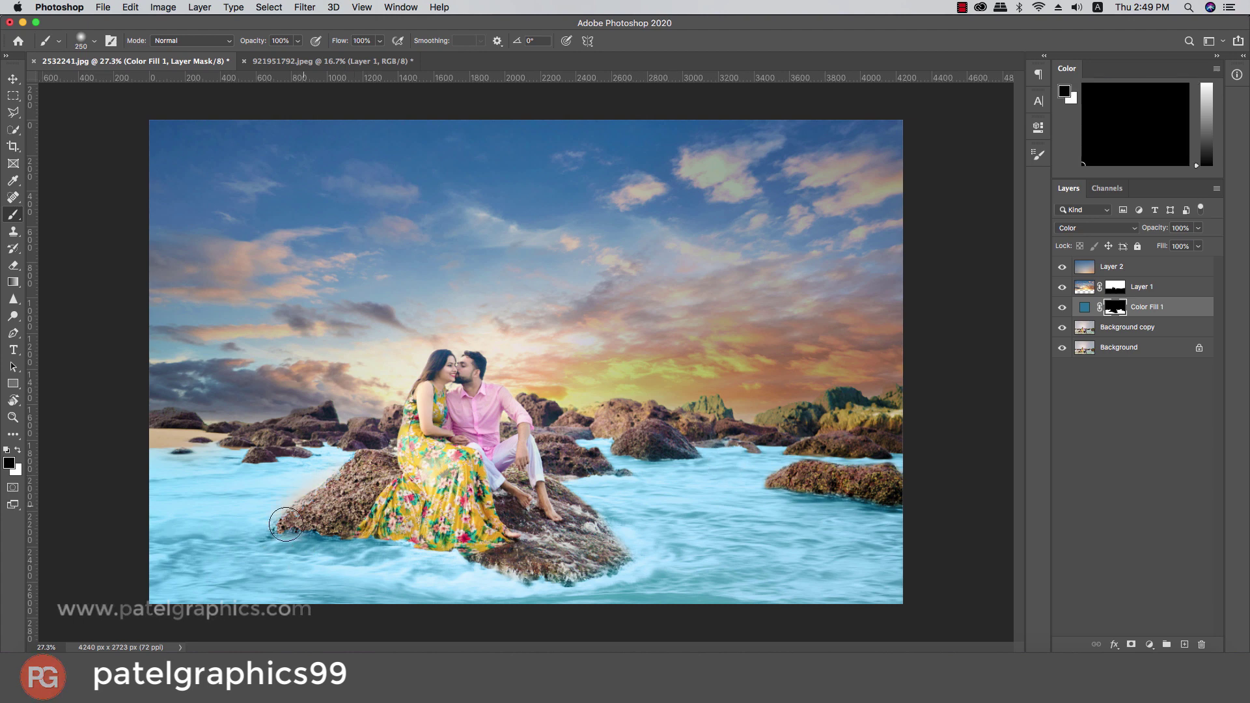
{"action": "mouse_move", "coordinate": [283, 525]}
{"action": "left_mouse_down"}
{"action": "mouse_move", "coordinate": [567, 586]}
{"action": "mouse_move", "coordinate": [516, 597]}
{"action": "left_mouse_up"}
{"action": "key", "text": "x"}
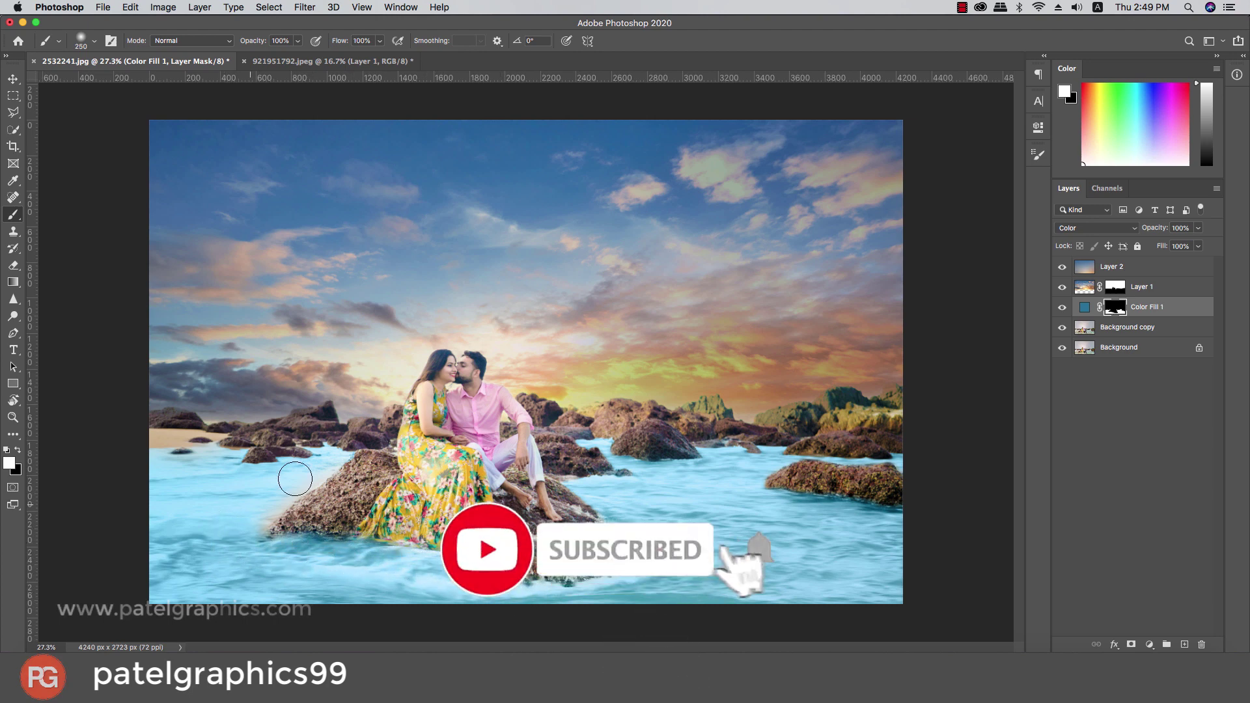
{"action": "key", "text": "bracketleft"}
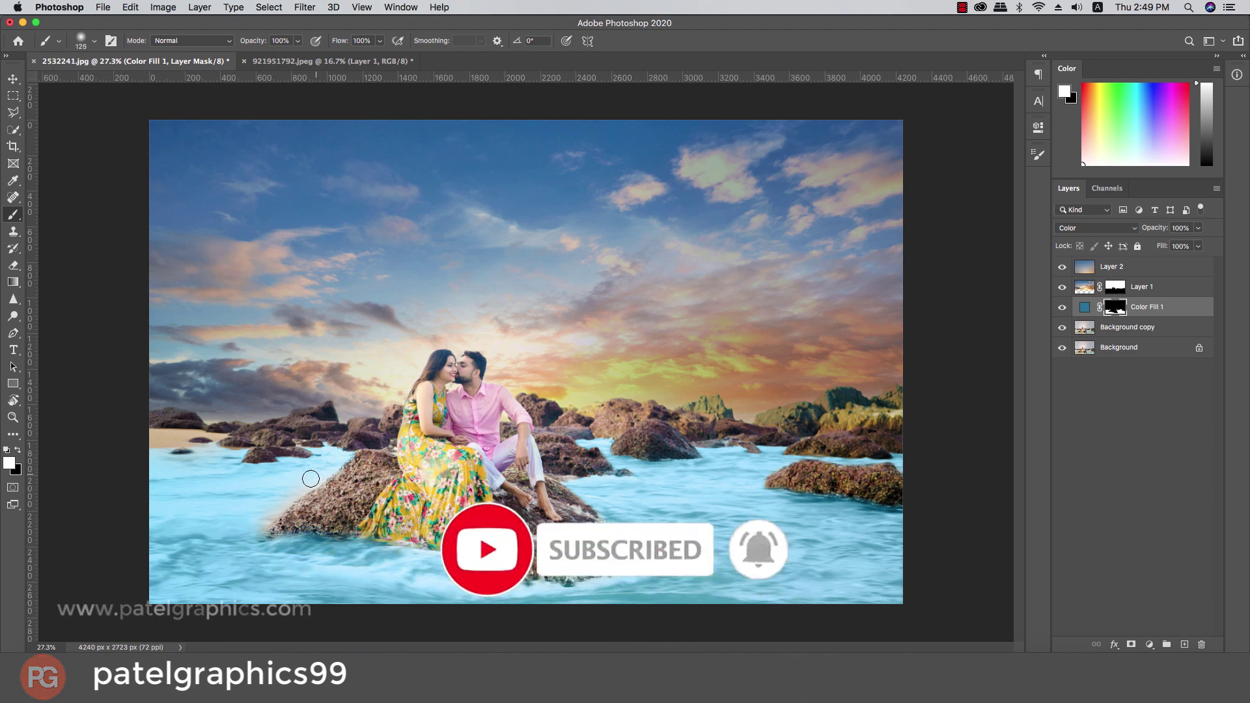
{"action": "key", "text": "bracketleft"}
{"action": "key", "text": "bracketleft"}
{"action": "key", "text": "bracketleft"}
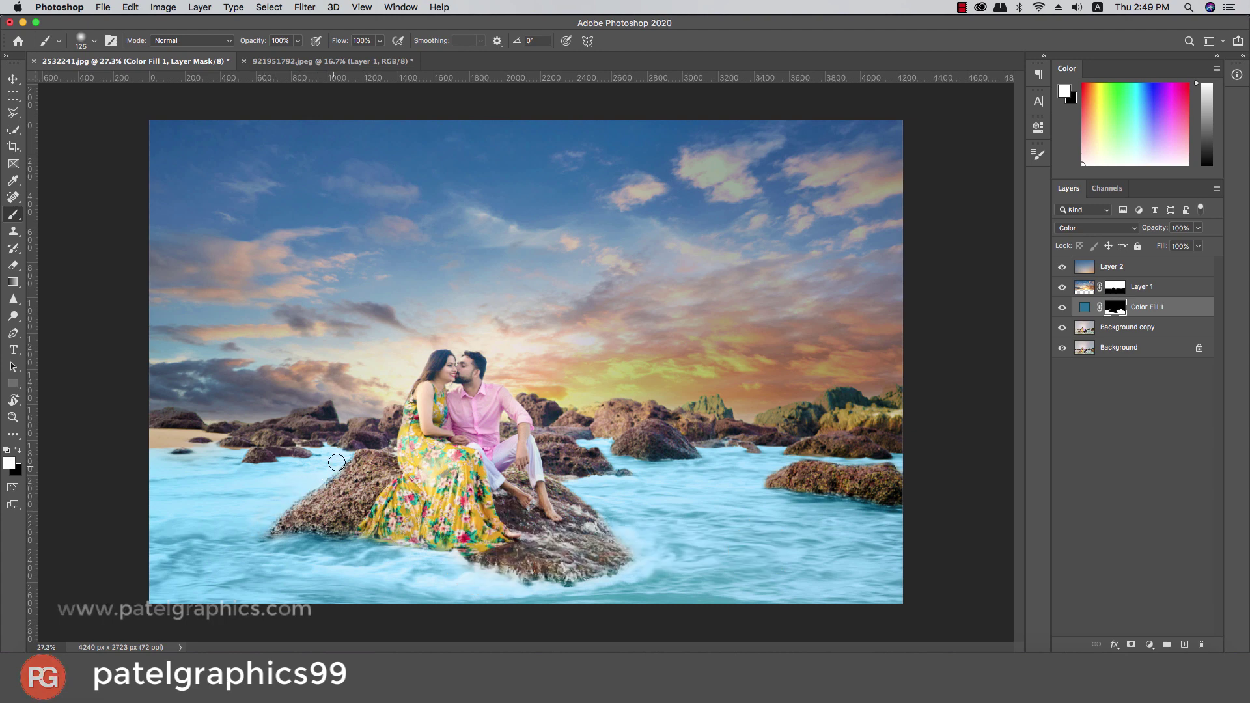
{"action": "key", "text": "x"}
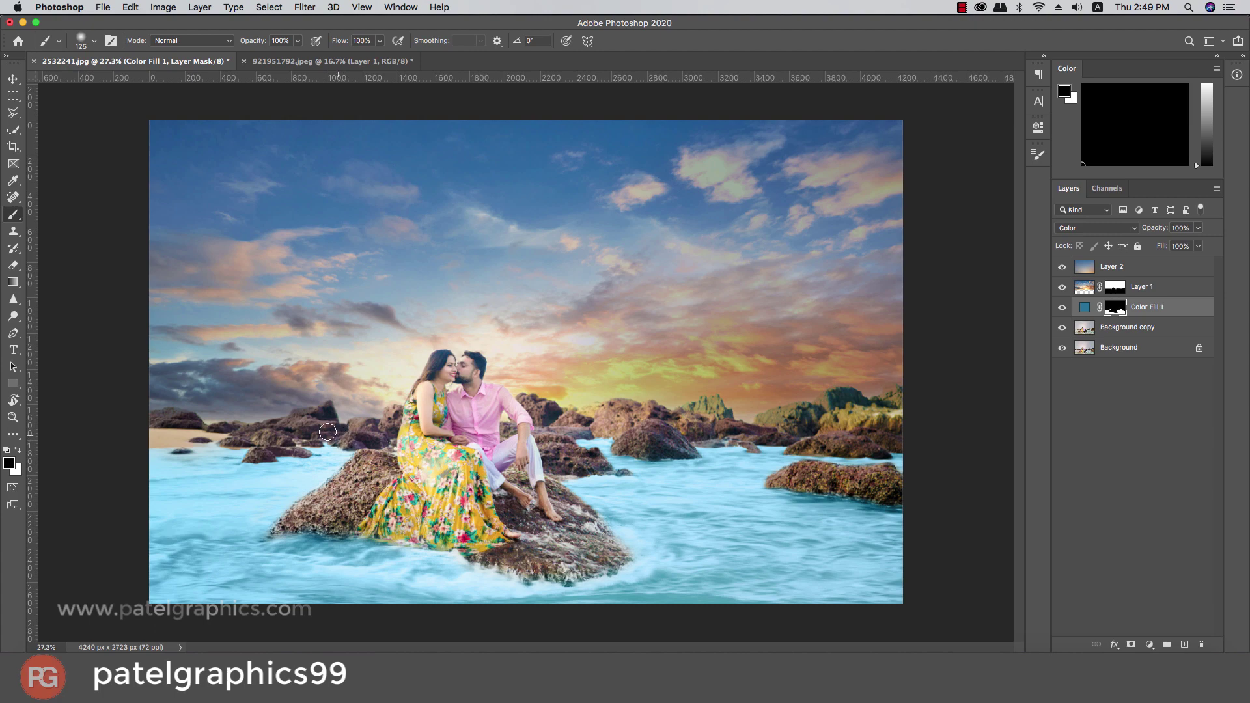
{"action": "key", "text": "super+minus"}
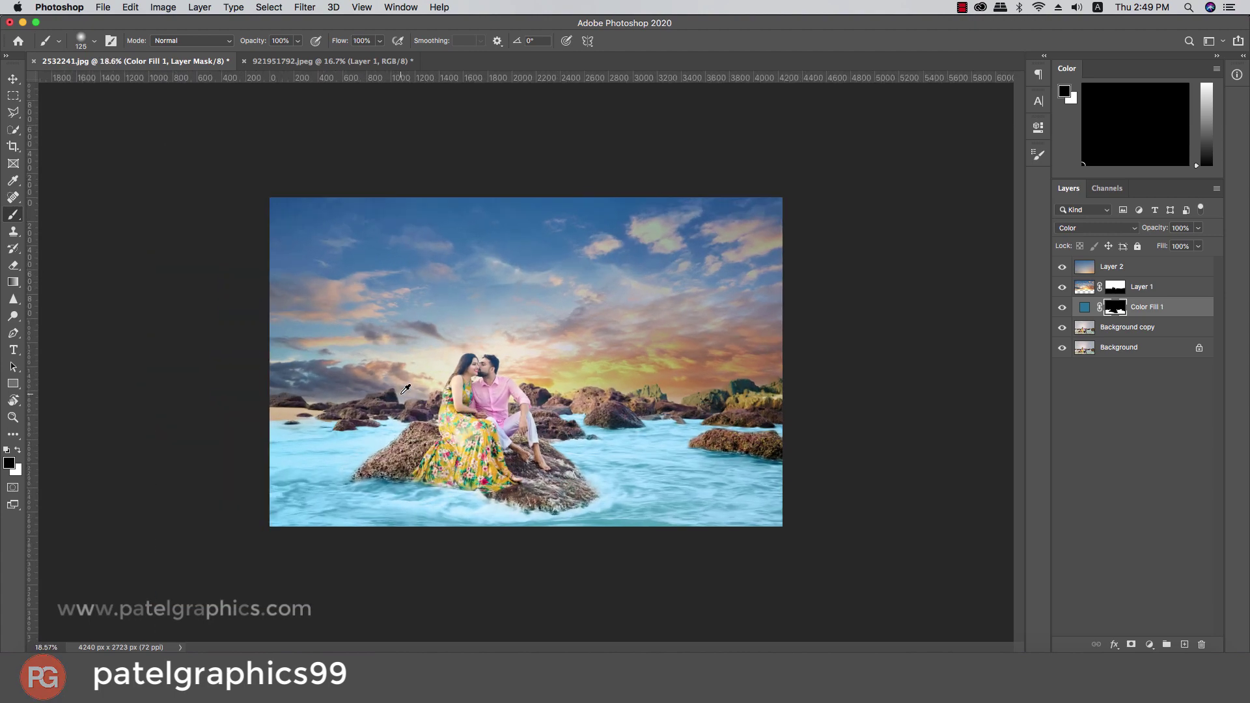
Step: Trial sky-sampled, vivid pink and pale grey-blue colours for the Color Fill 1 water
{"action": "double_click", "coordinate": [1082, 310]}
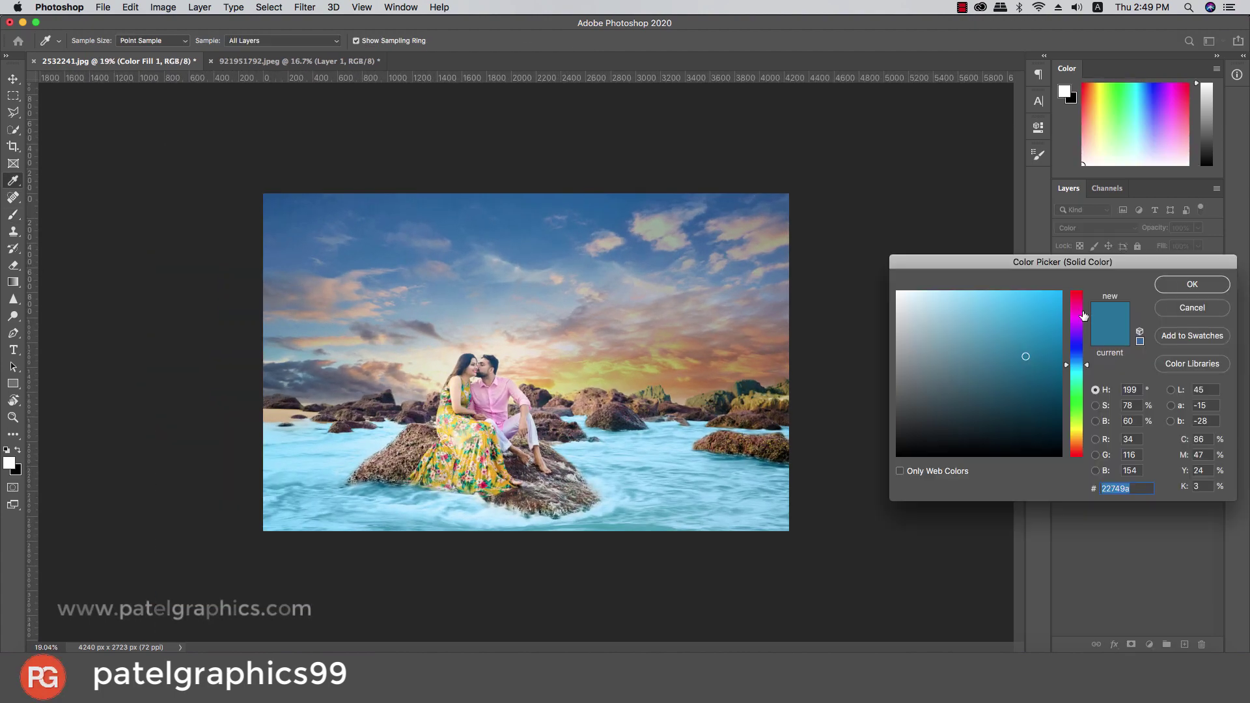
{"action": "left_click_drag", "start_coordinate": [1077, 374], "coordinate": [1067, 362]}
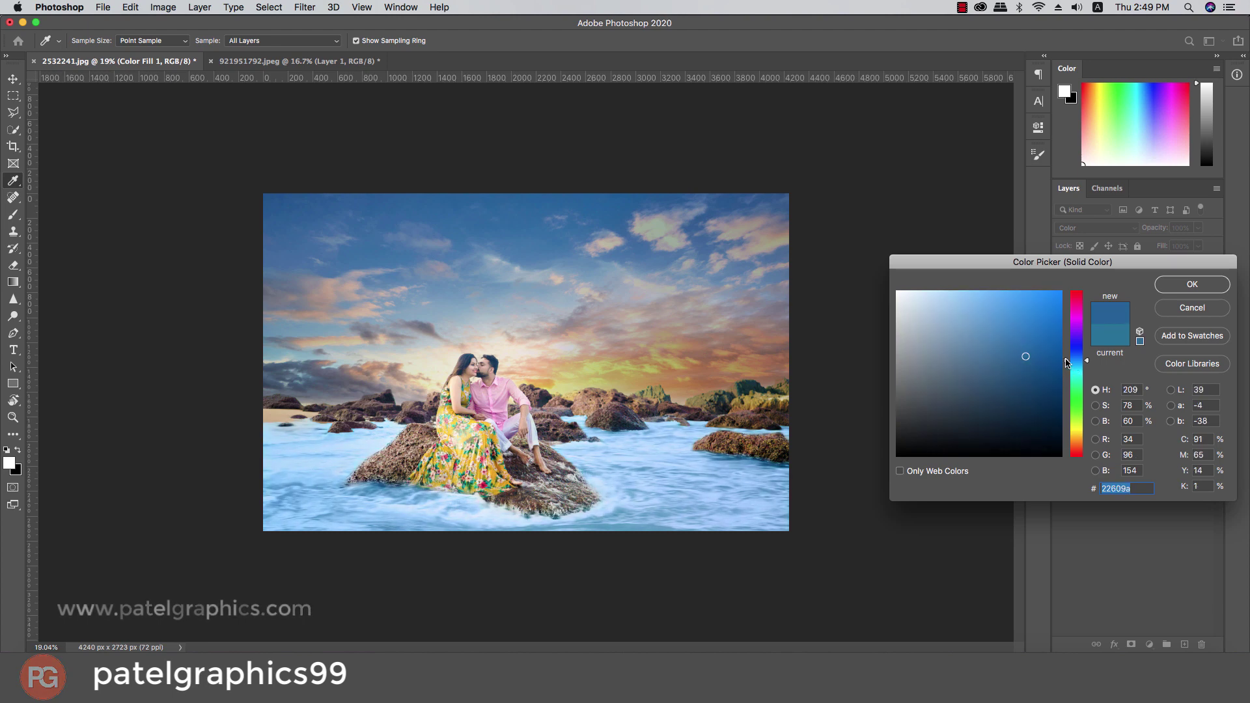
{"action": "left_click", "coordinate": [653, 259]}
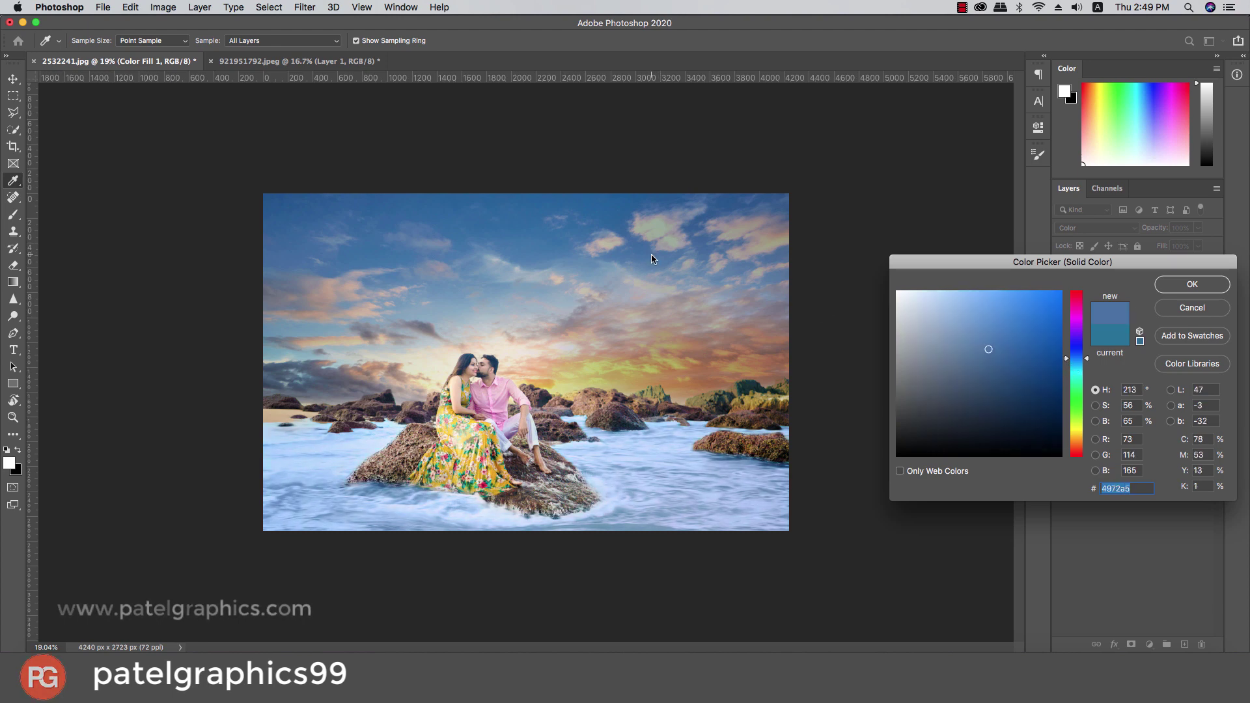
{"action": "left_click", "coordinate": [628, 296]}
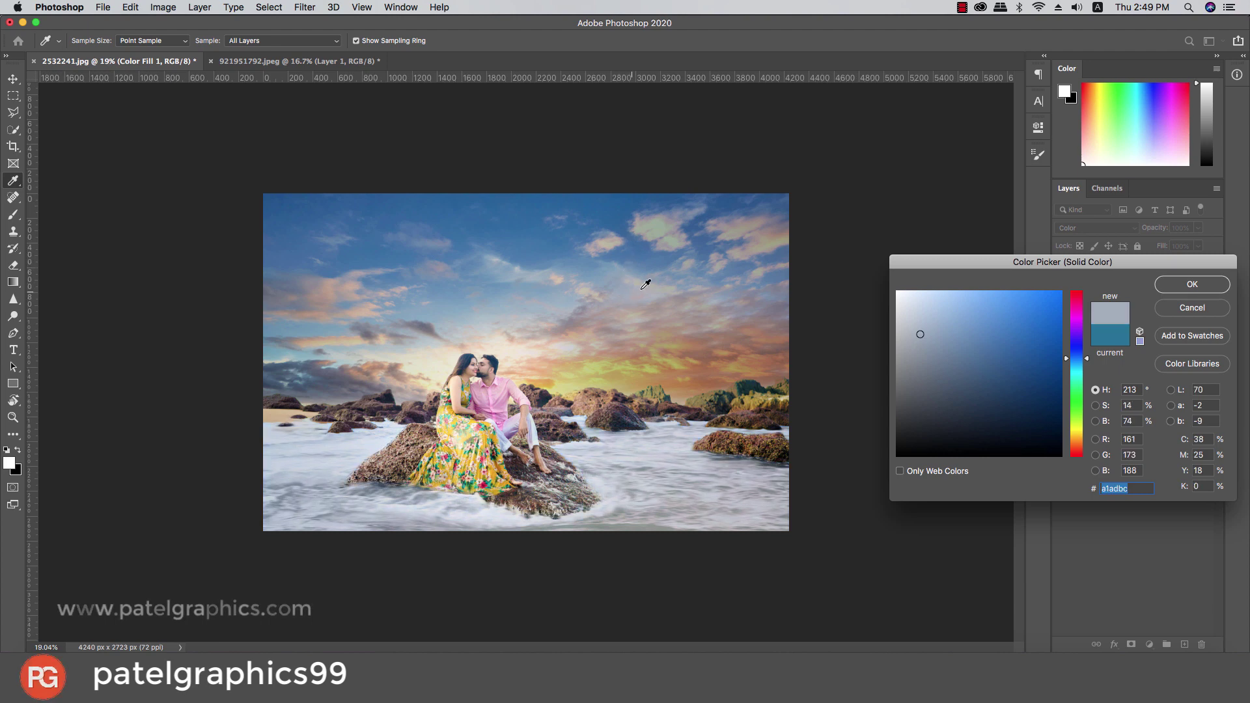
{"action": "left_click", "coordinate": [644, 306]}
{"action": "left_click", "coordinate": [681, 318]}
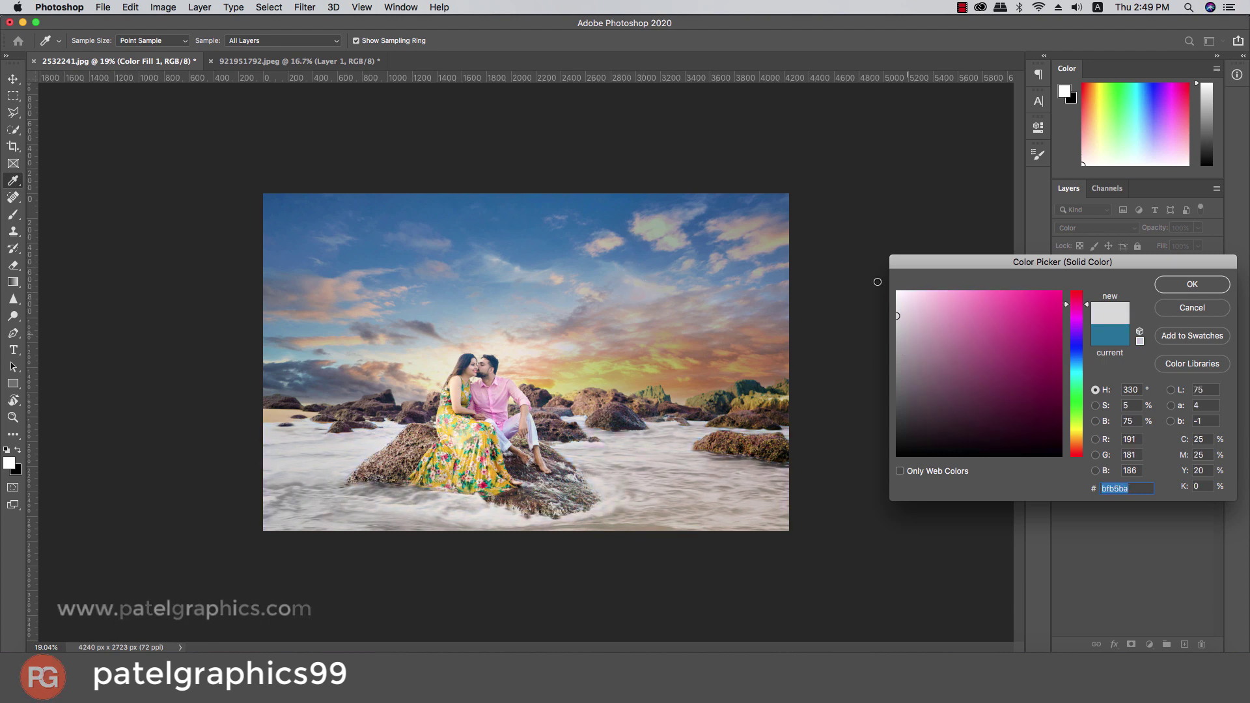
{"action": "left_click_drag", "start_coordinate": [1027, 315], "coordinate": [1018, 279]}
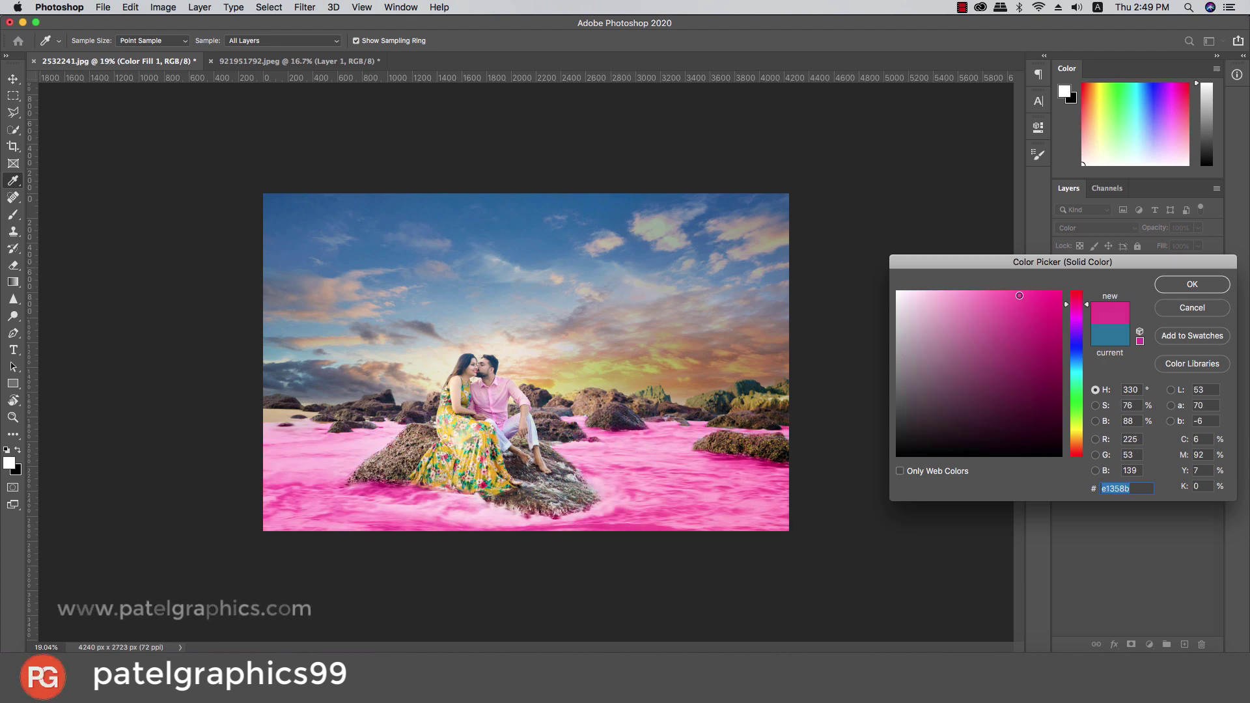
{"action": "left_click", "coordinate": [508, 314]}
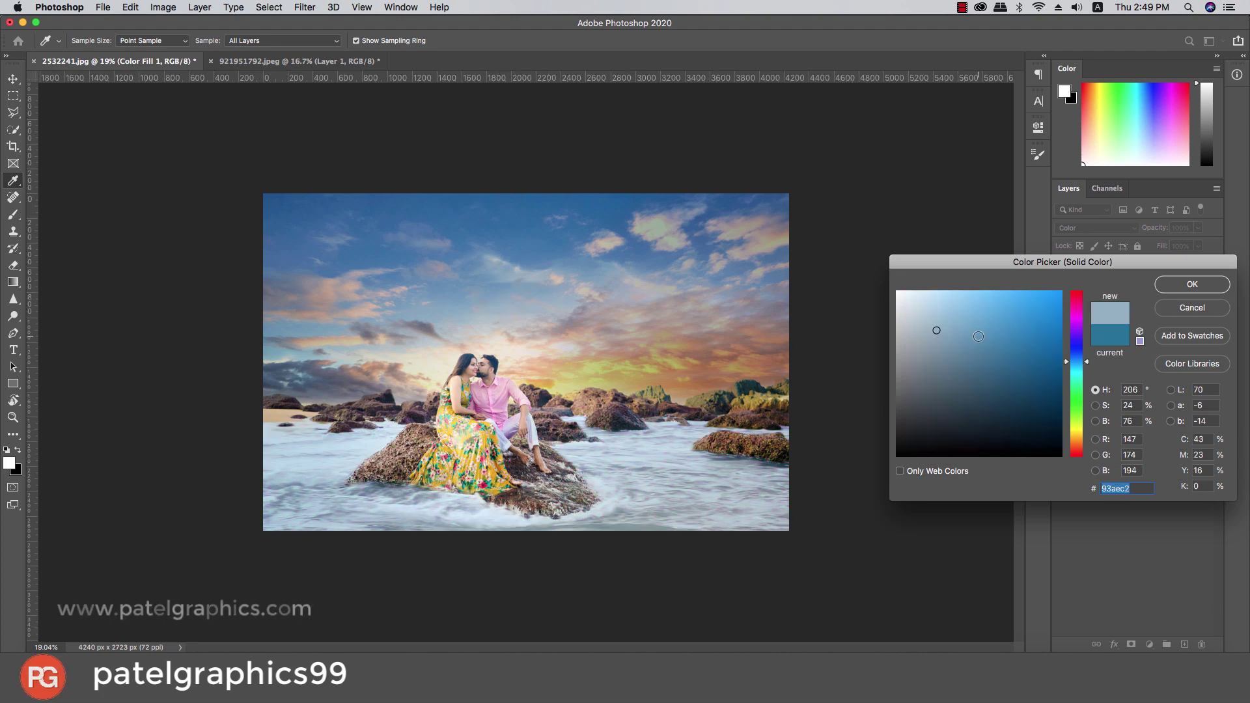
Step: Try saturated blues and teal, then settle on sky-sampled #3a74ab for the water
{"action": "left_click", "coordinate": [982, 331]}
{"action": "left_click", "coordinate": [1010, 335]}
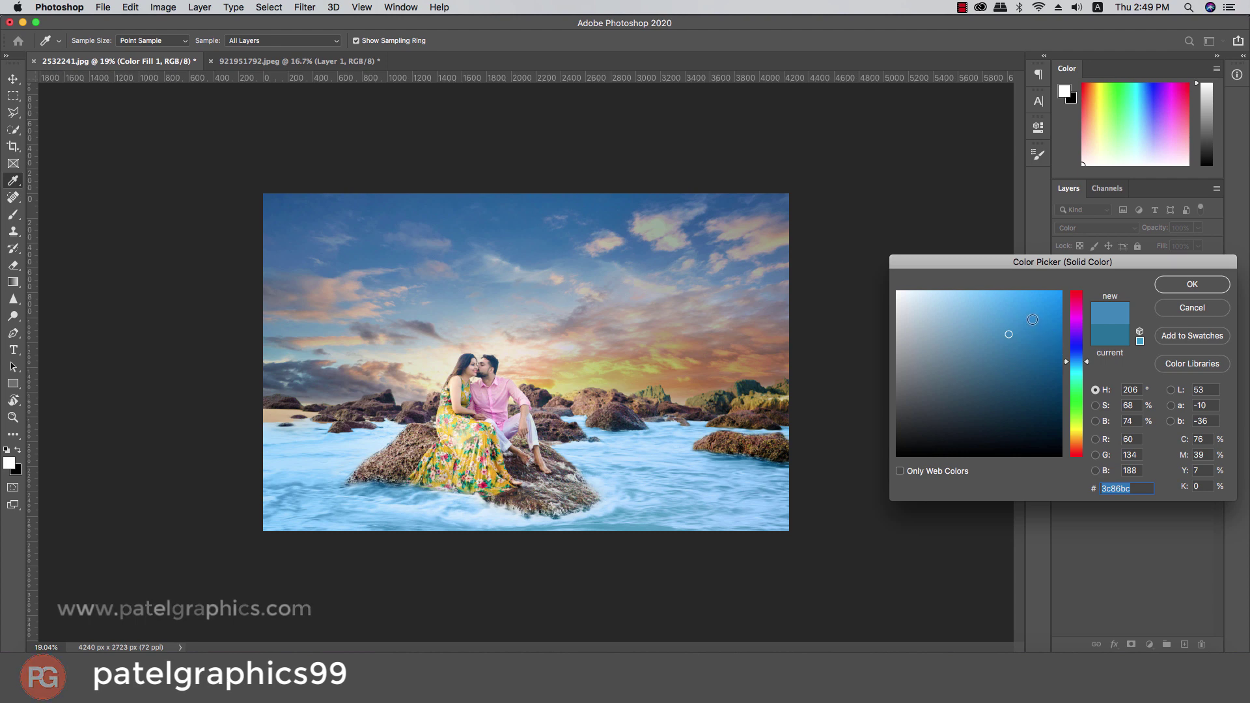
{"action": "left_click", "coordinate": [1036, 328]}
{"action": "left_click_drag", "start_coordinate": [1035, 344], "coordinate": [1029, 365]}
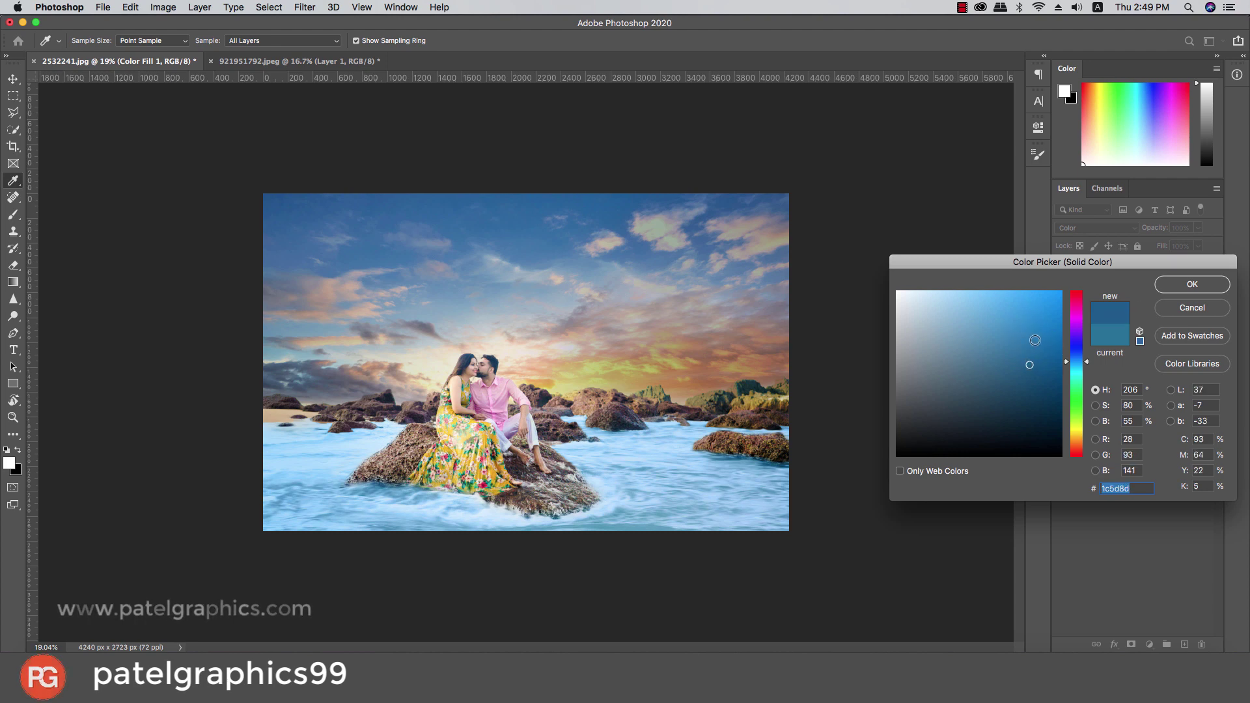
{"action": "left_click_drag", "start_coordinate": [1032, 361], "coordinate": [1082, 264]}
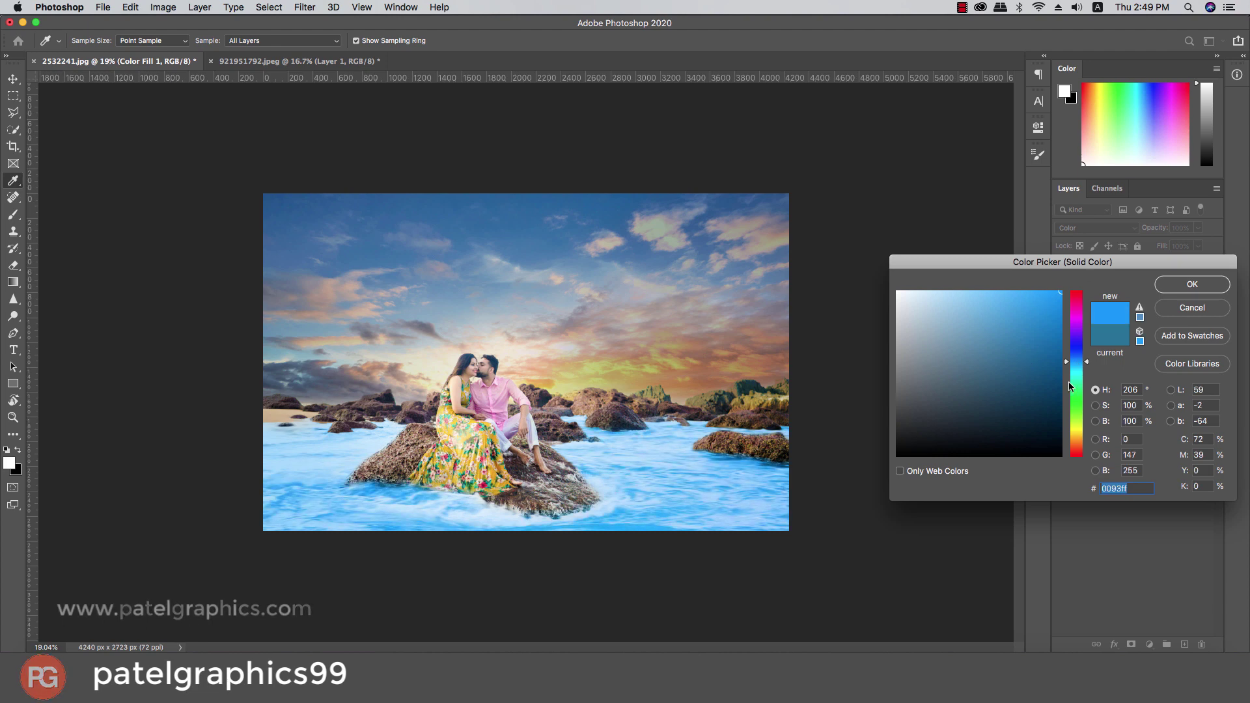
{"action": "left_click", "coordinate": [1073, 365]}
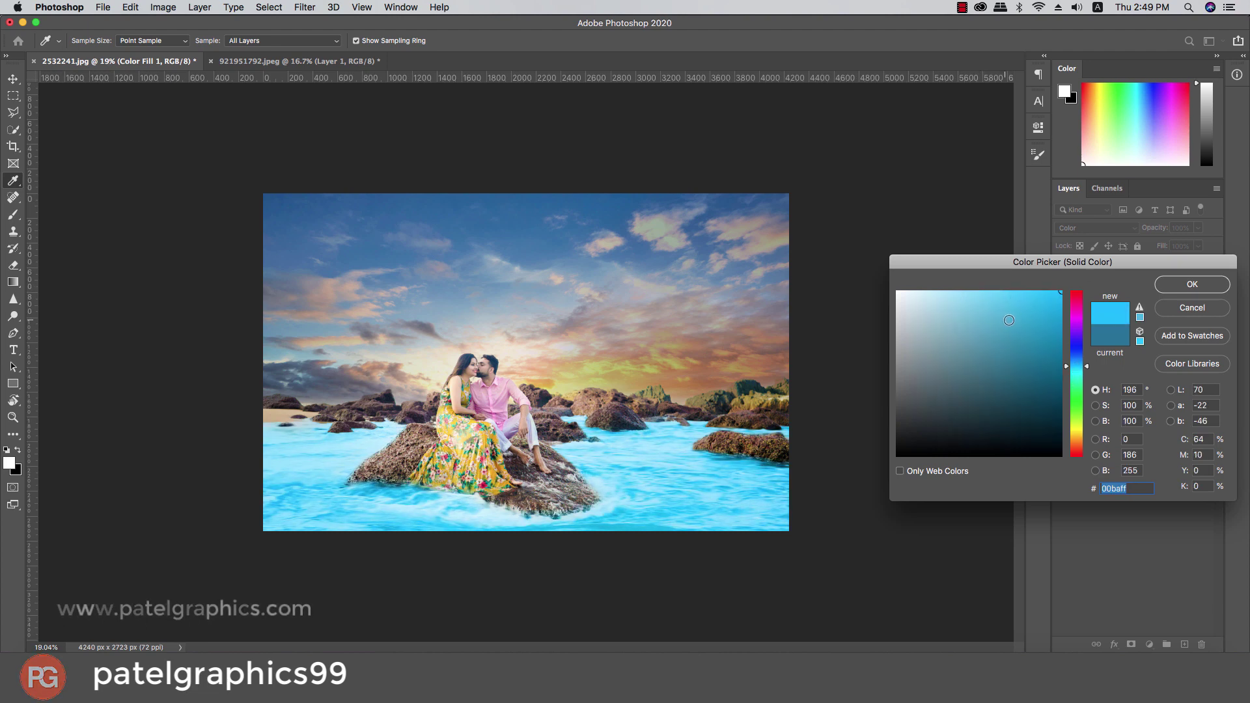
{"action": "left_click_drag", "start_coordinate": [1009, 320], "coordinate": [1004, 314]}
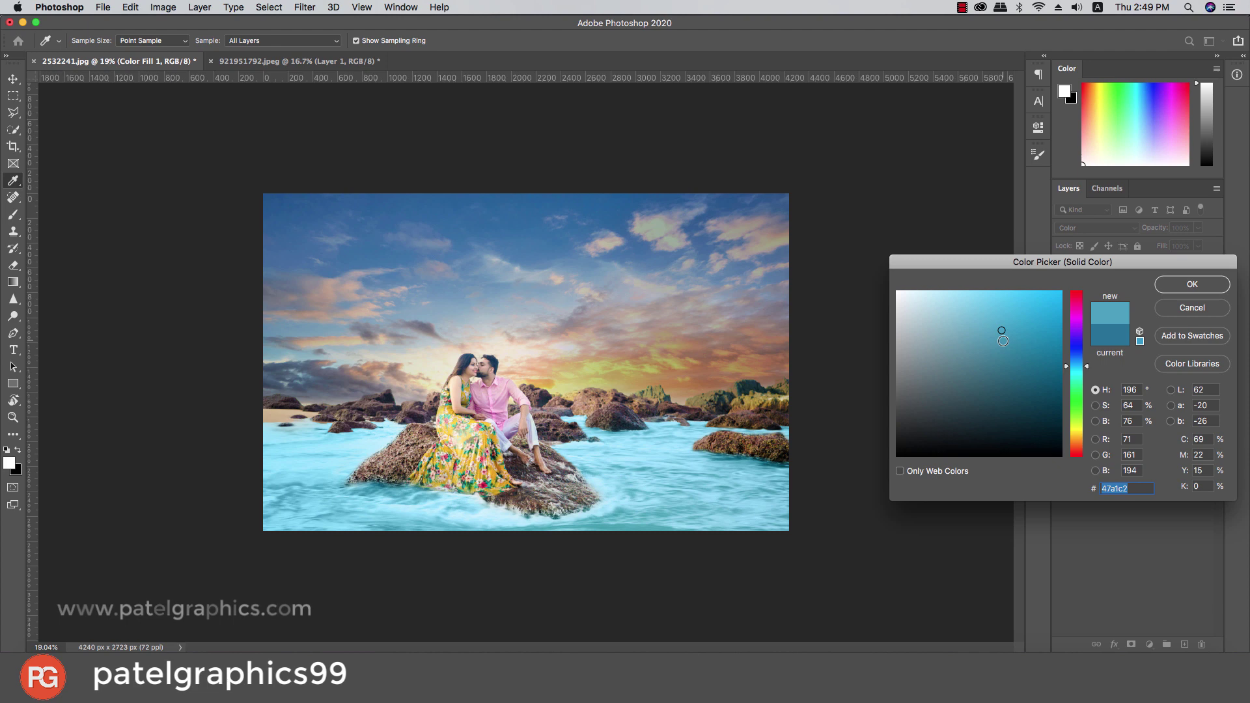
{"action": "left_click", "coordinate": [992, 340]}
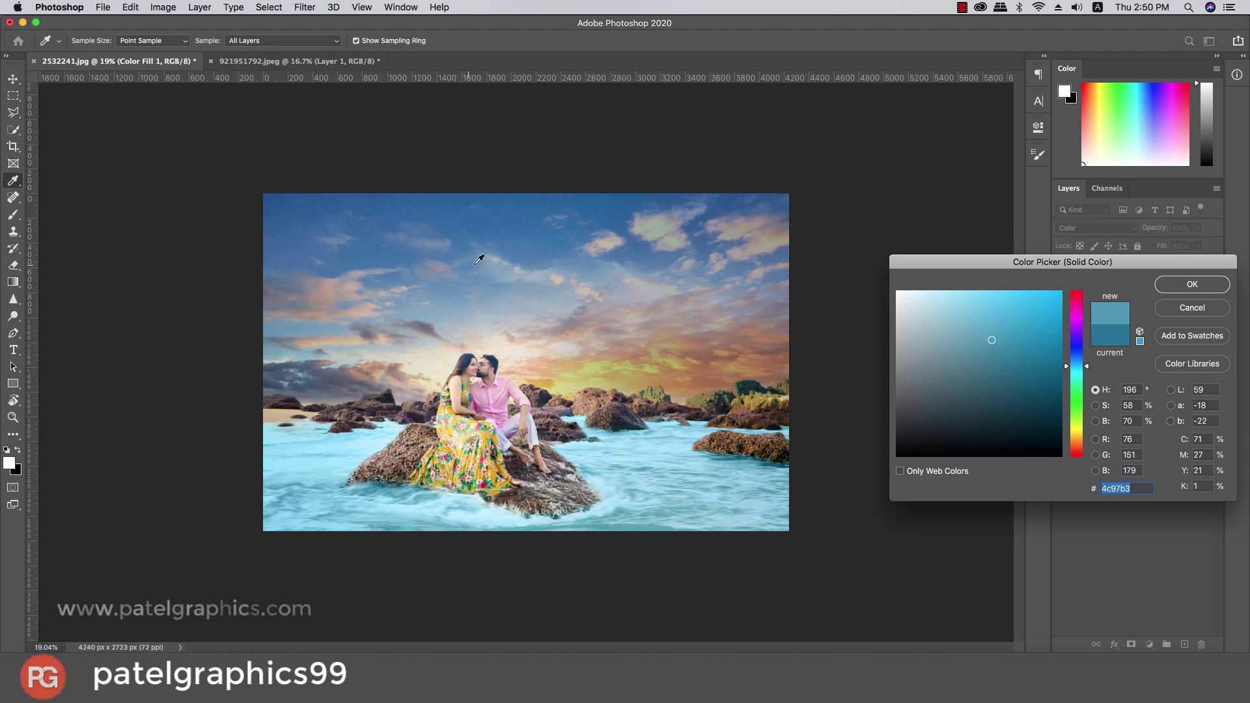
{"action": "left_click", "coordinate": [528, 235]}
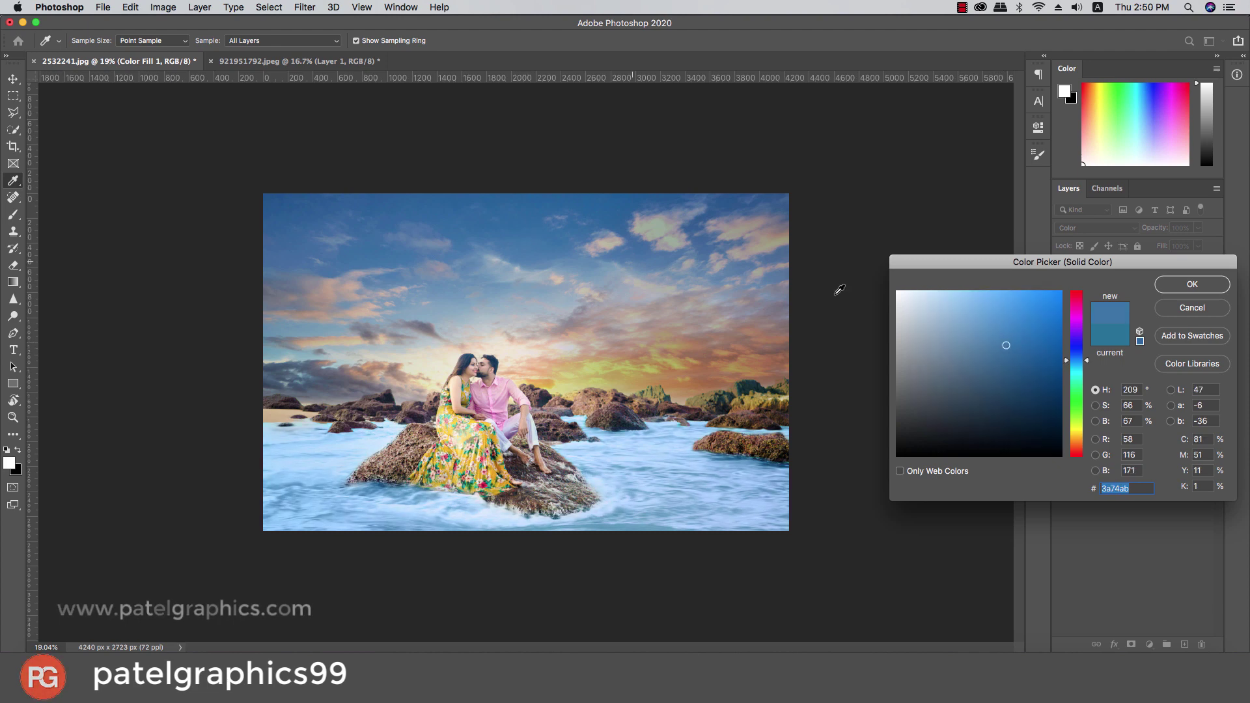
{"action": "left_click", "coordinate": [1189, 283]}
{"action": "key", "text": "b"}
{"action": "scroll", "coordinate": [739, 332], "scroll_direction": "down", "scroll_amount": 1}
Step: Add Layer 3 above Layer 2 and fill it with a merged image copy via Apply Image
{"action": "scroll", "coordinate": [741, 326], "scroll_direction": "up", "scroll_amount": 3}
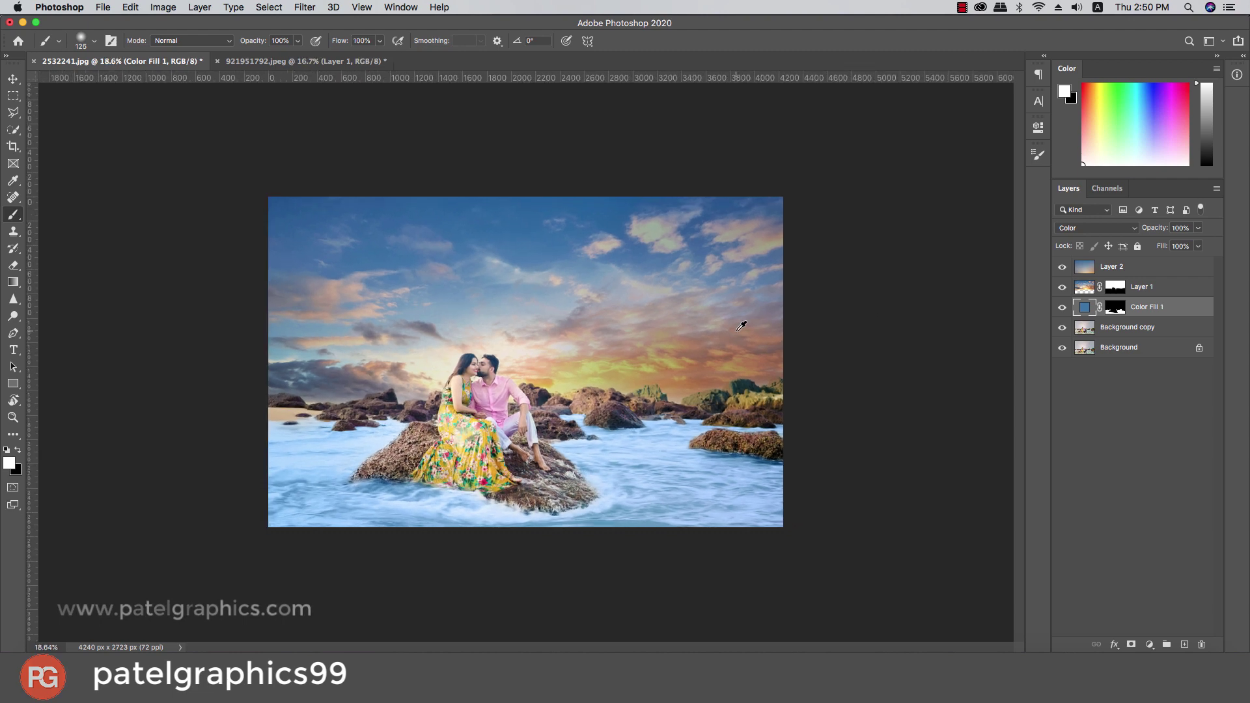
{"action": "left_click", "coordinate": [1181, 273]}
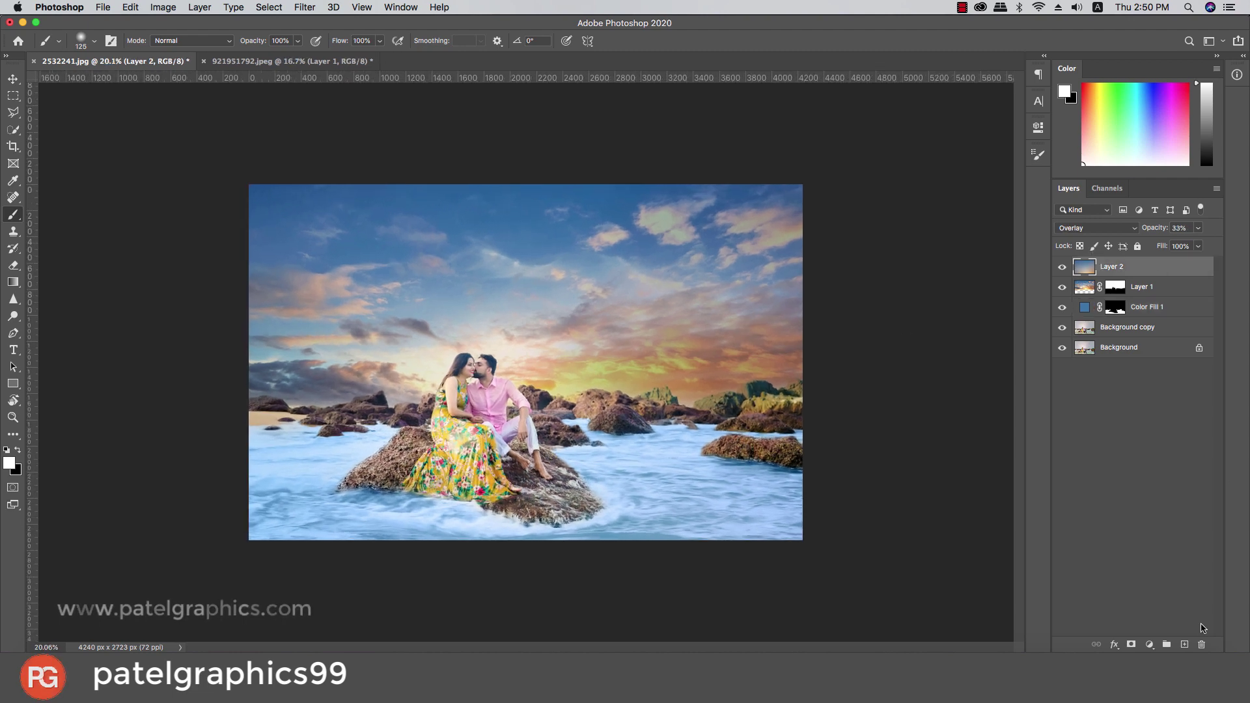
{"action": "left_click", "coordinate": [1185, 644]}
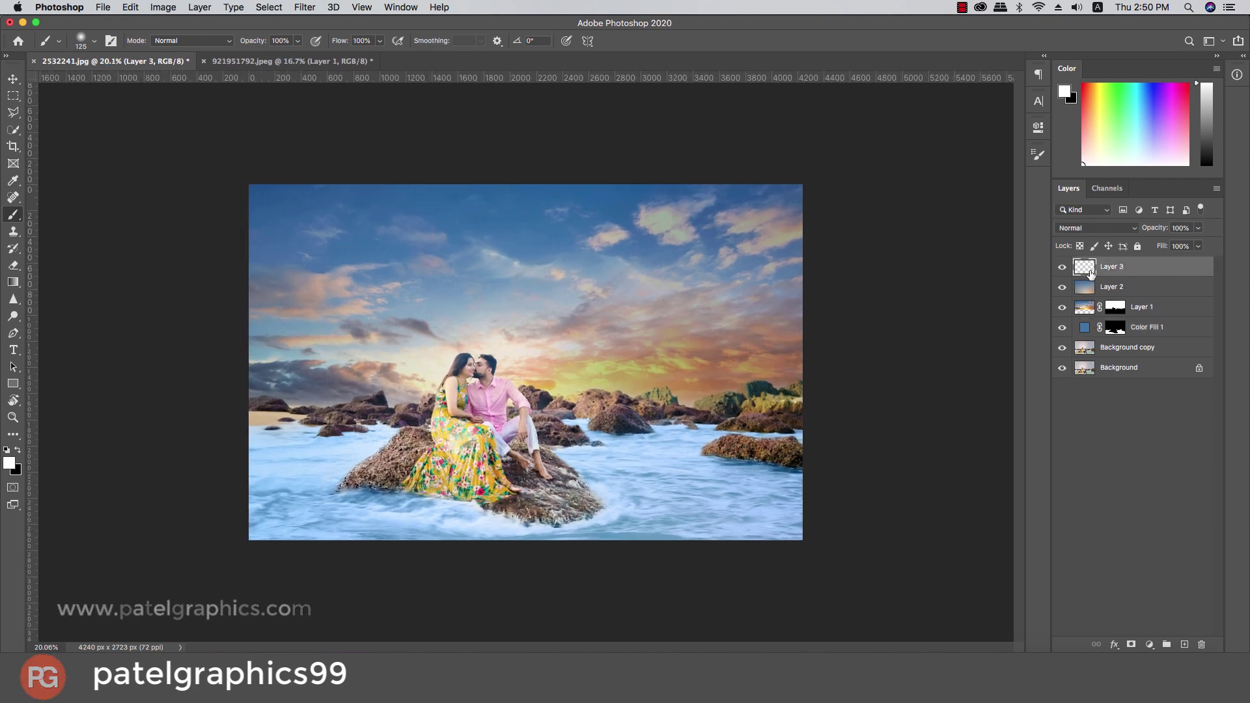
{"action": "left_click", "coordinate": [152, 10]}
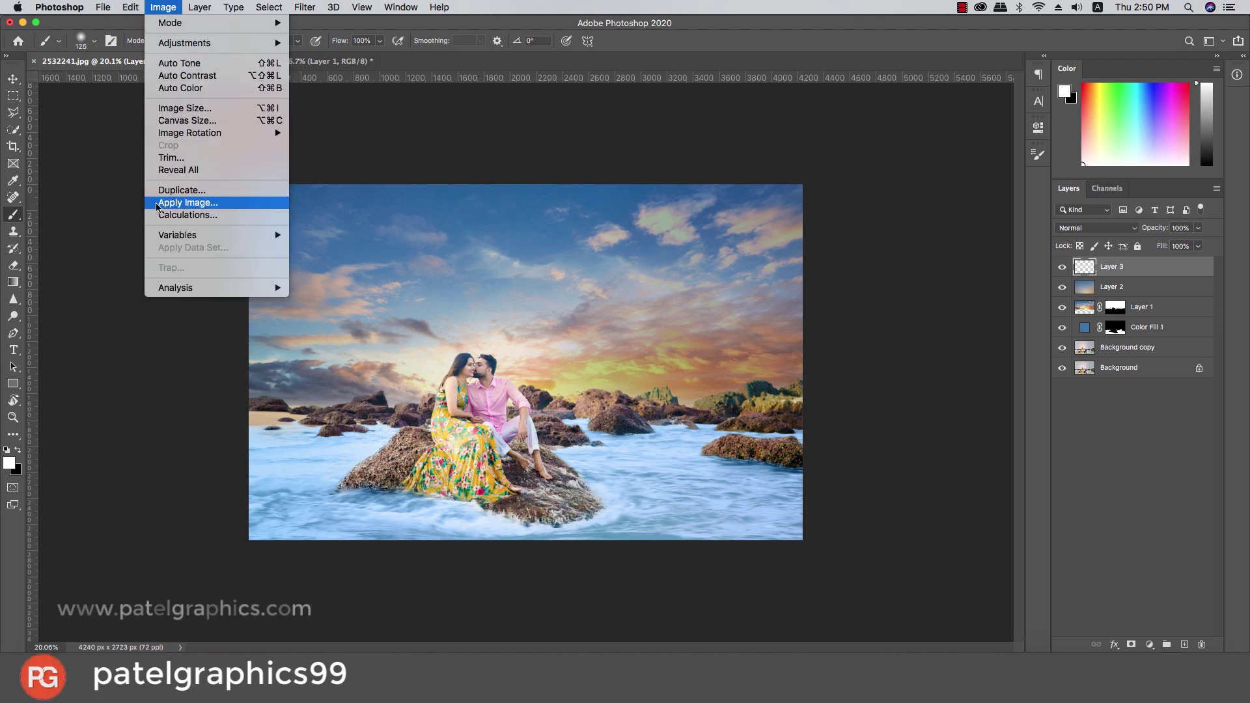
{"action": "left_click", "coordinate": [212, 210]}
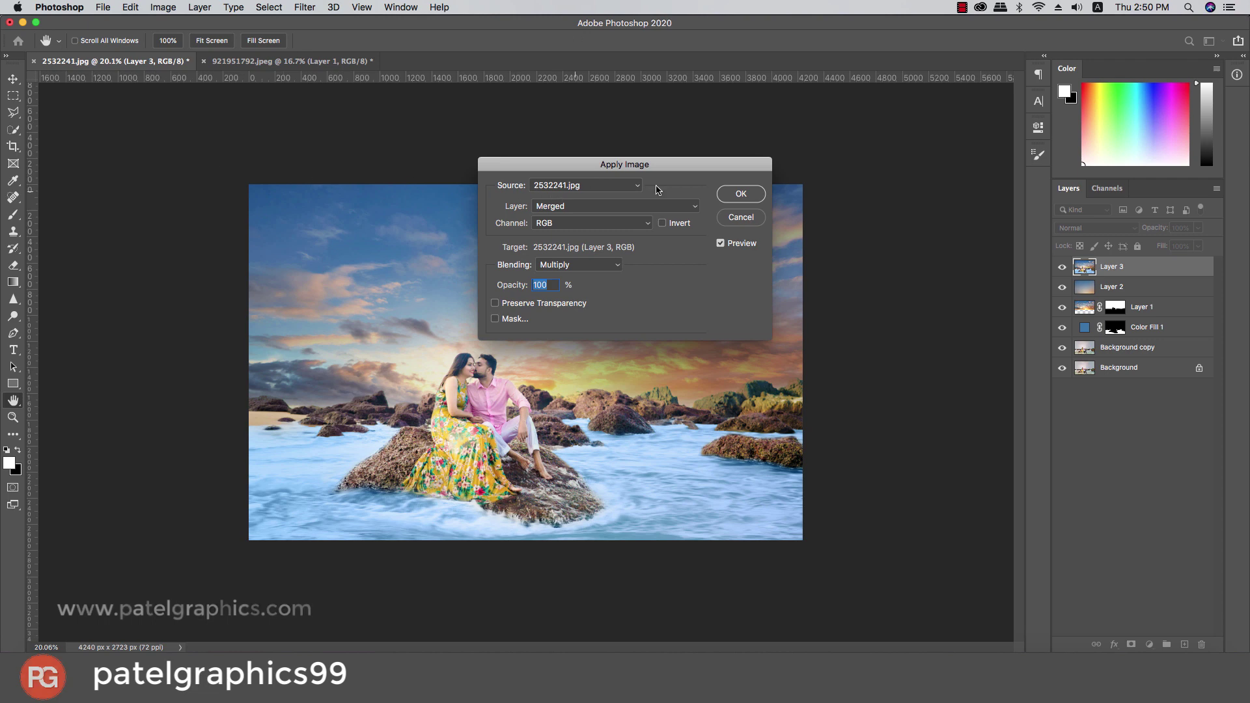
{"action": "left_click", "coordinate": [722, 195]}
{"action": "key", "text": "b"}
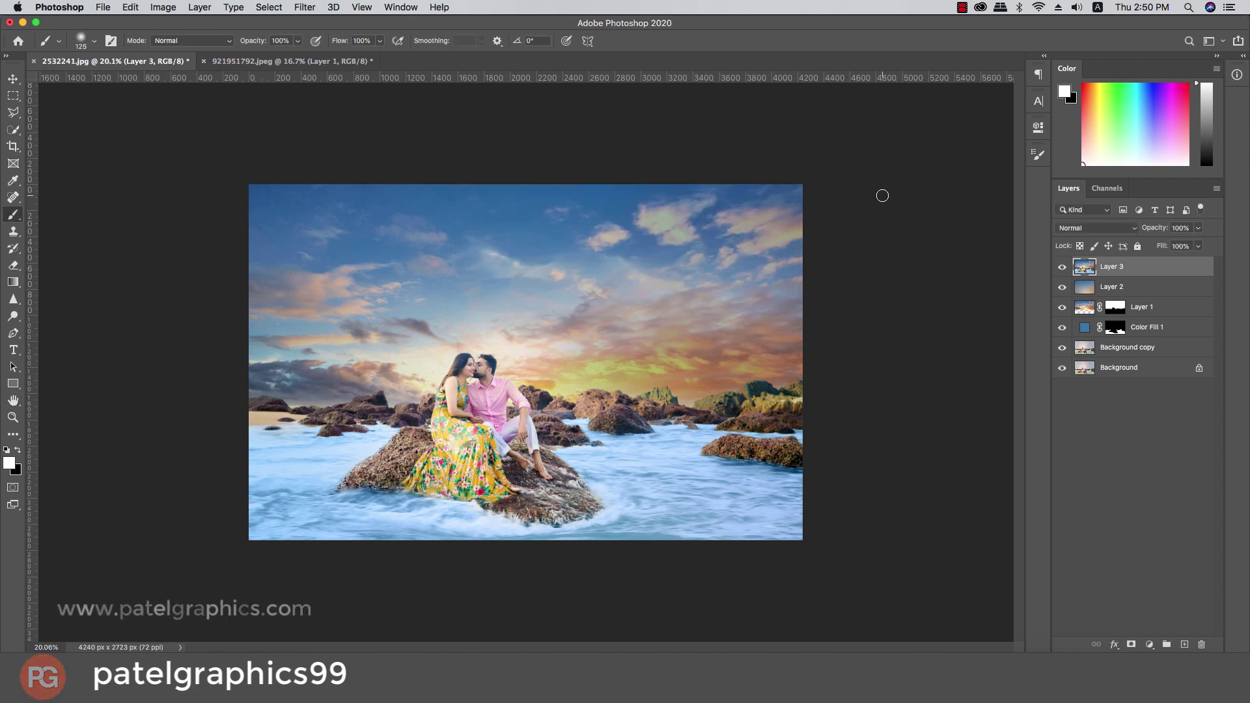
{"action": "left_click", "coordinate": [302, 8]}
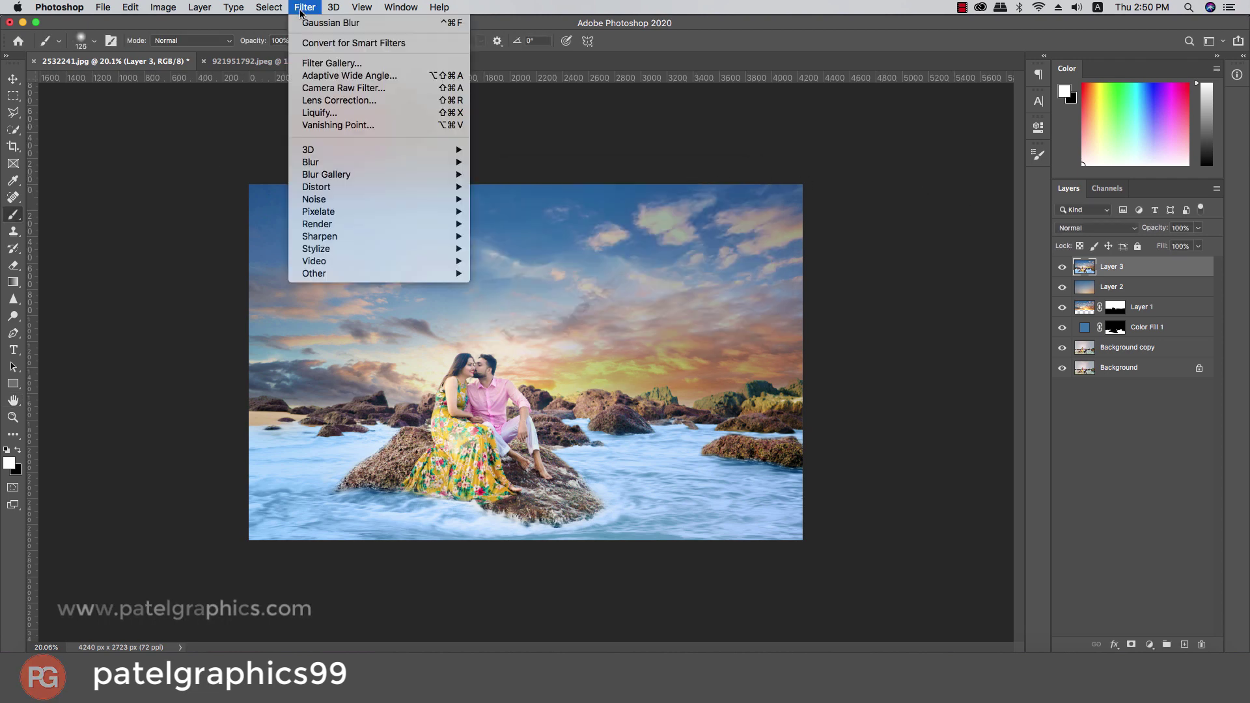
Step: In Camera Raw on Layer 3, apply Auto tone, set Temperature -9 and Clarity +12
{"action": "left_click", "coordinate": [360, 91]}
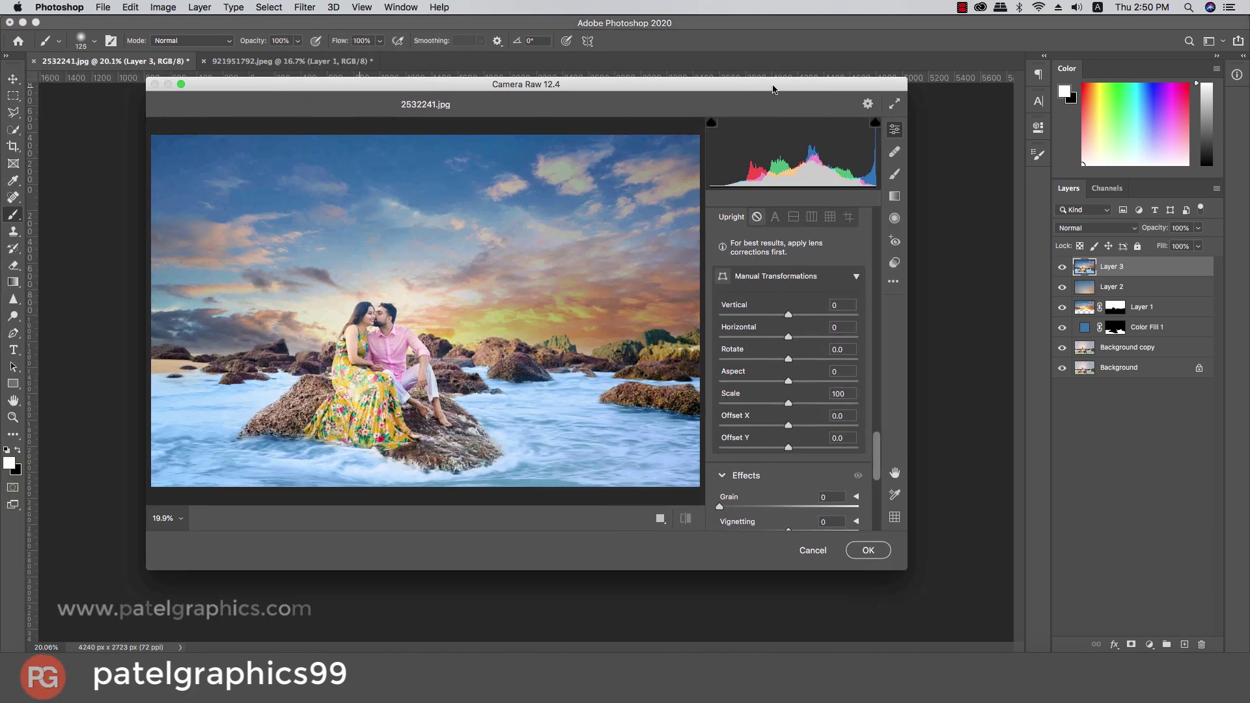
{"action": "left_click_drag", "start_coordinate": [773, 89], "coordinate": [777, 89]}
{"action": "left_click_drag", "start_coordinate": [878, 454], "coordinate": [879, 235]}
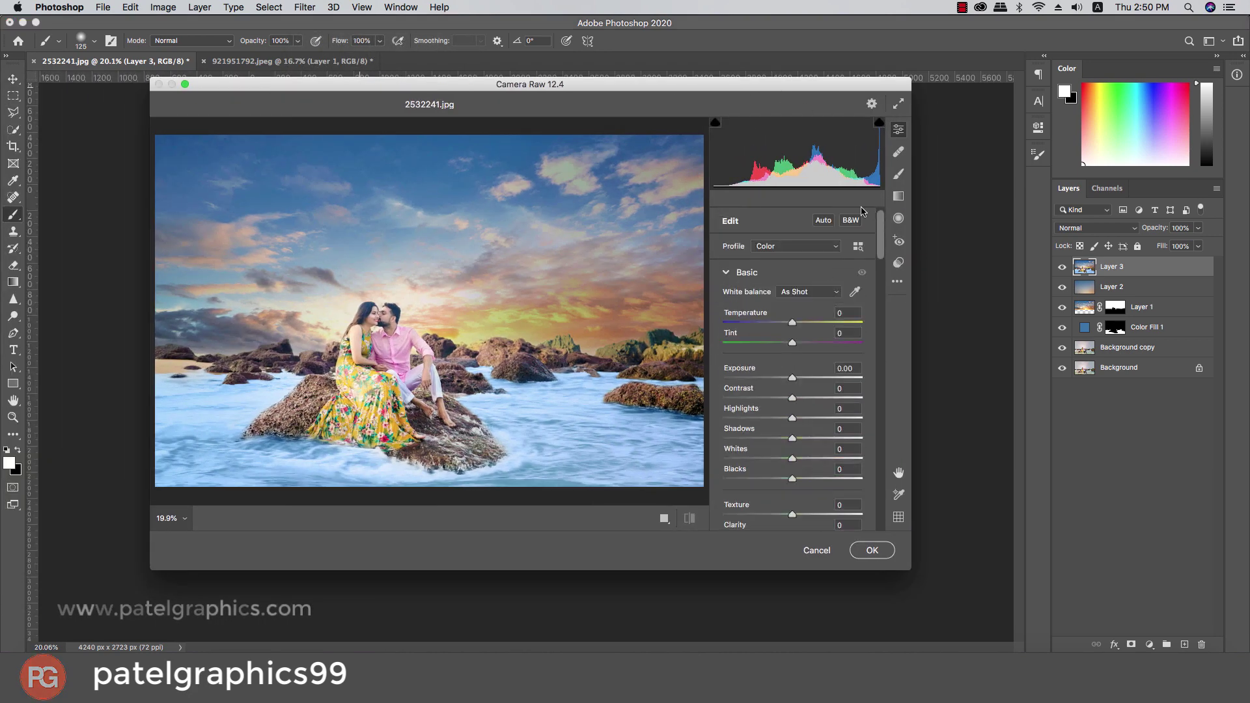
{"action": "left_click", "coordinate": [824, 220]}
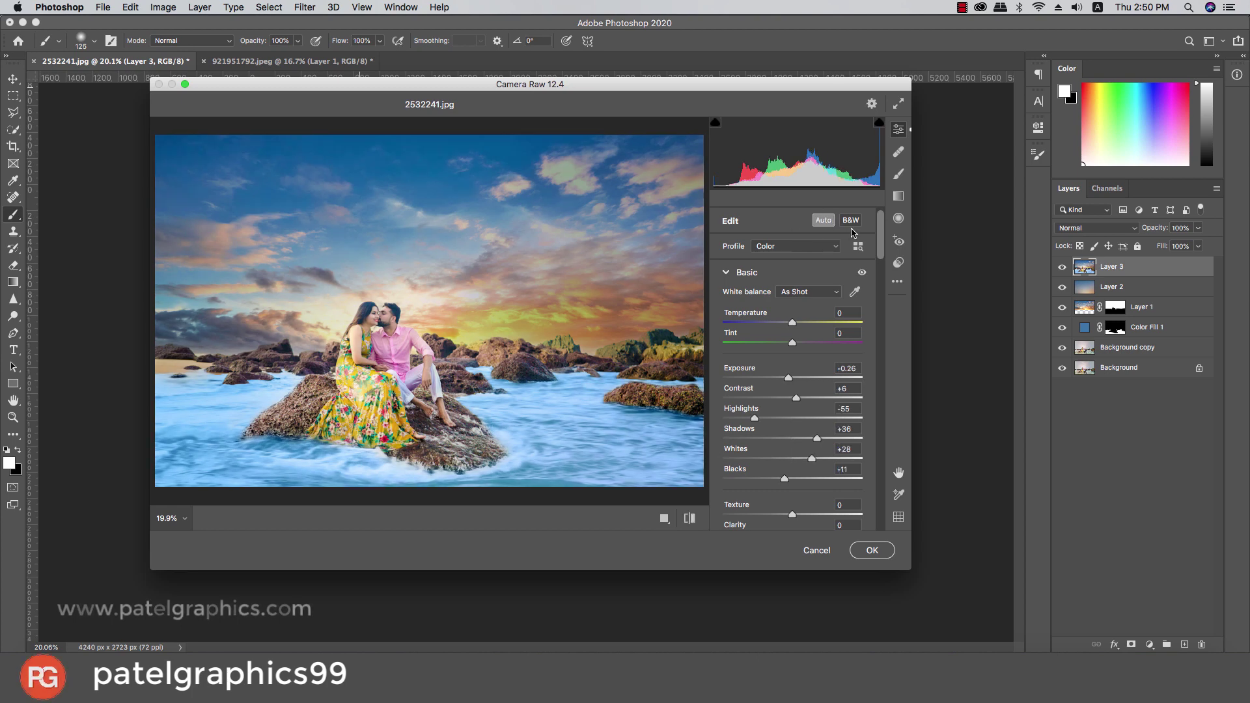
{"action": "scroll", "coordinate": [852, 232], "scroll_direction": "down", "scroll_amount": 3}
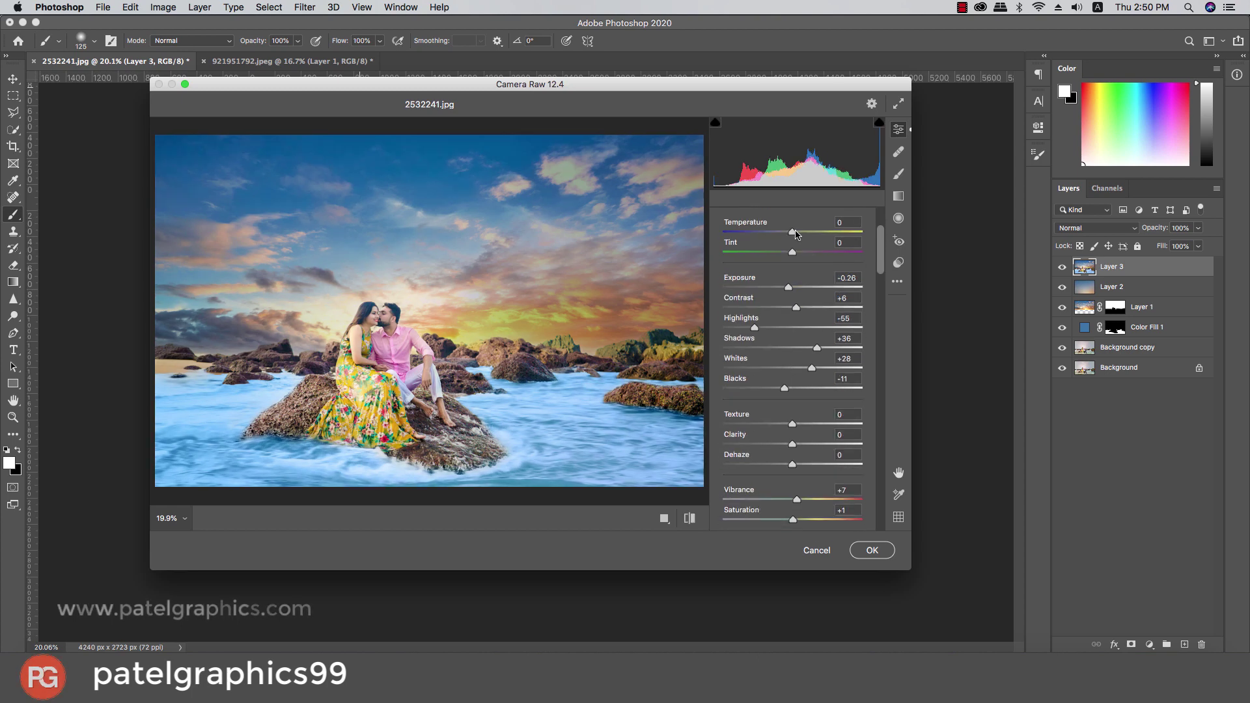
{"action": "left_click_drag", "start_coordinate": [796, 234], "coordinate": [788, 227]}
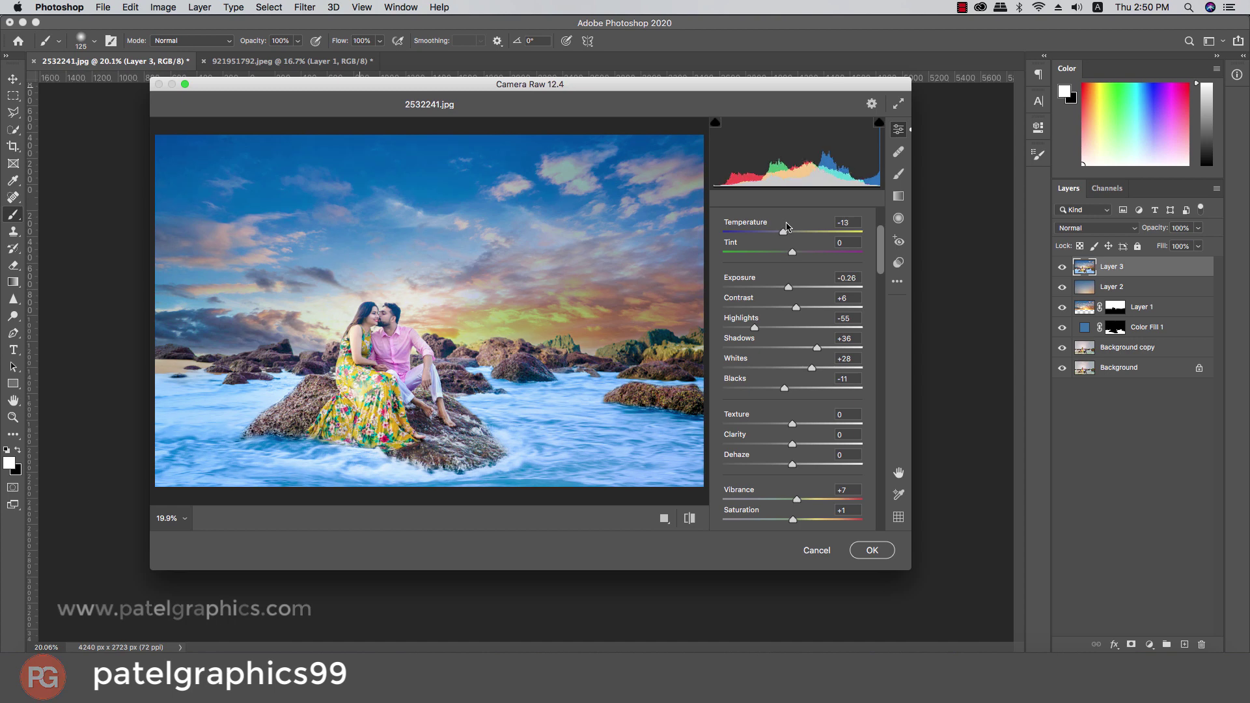
{"action": "left_click_drag", "start_coordinate": [789, 227], "coordinate": [799, 239]}
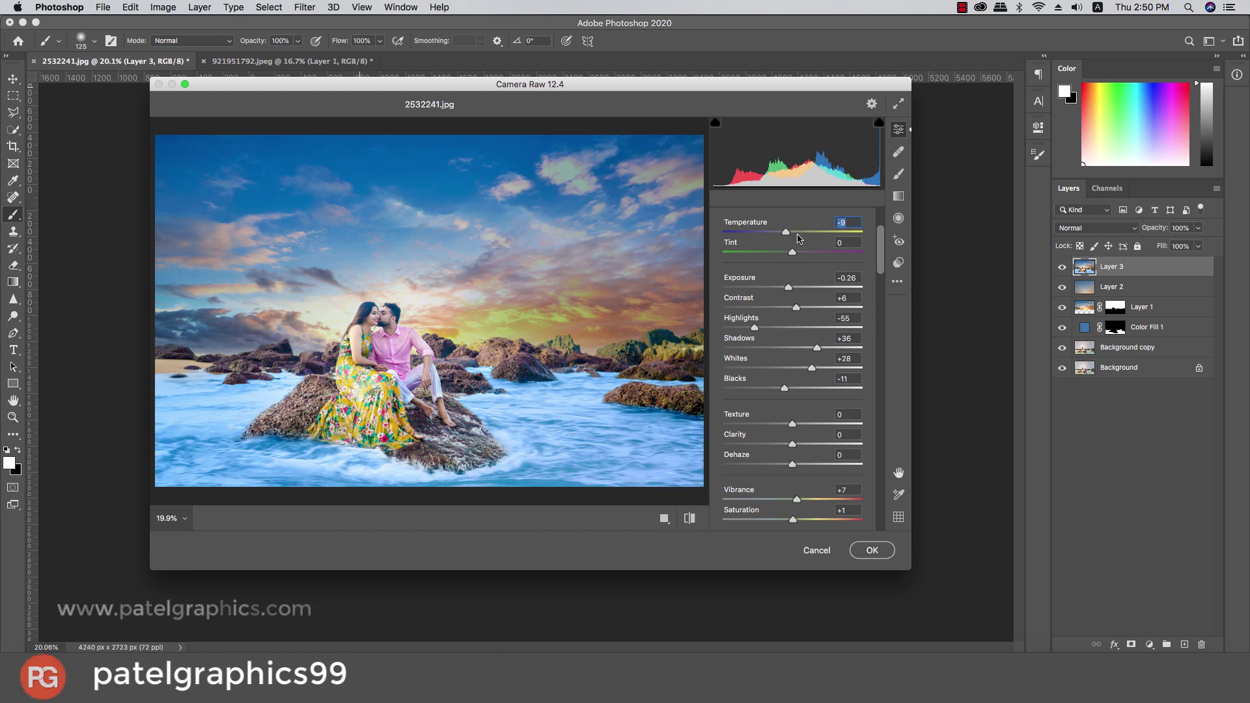
{"action": "left_click_drag", "start_coordinate": [879, 244], "coordinate": [700, 277]}
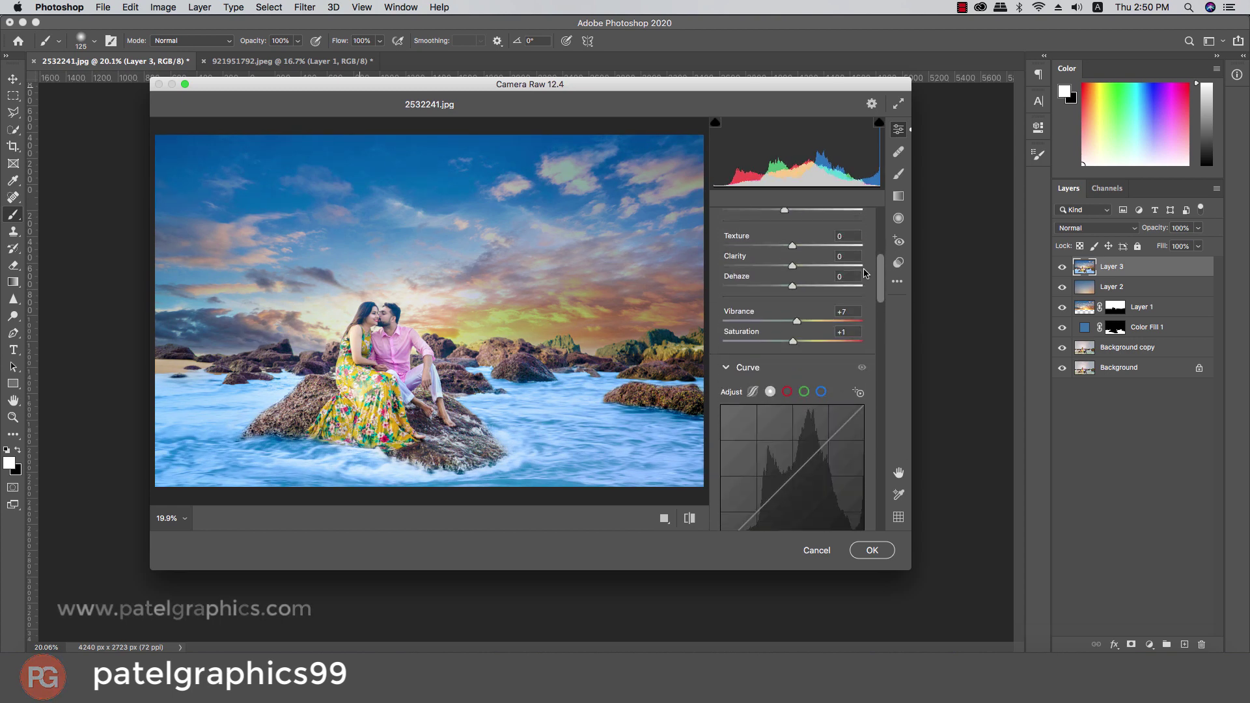
{"action": "left_click_drag", "start_coordinate": [792, 285], "coordinate": [802, 287]}
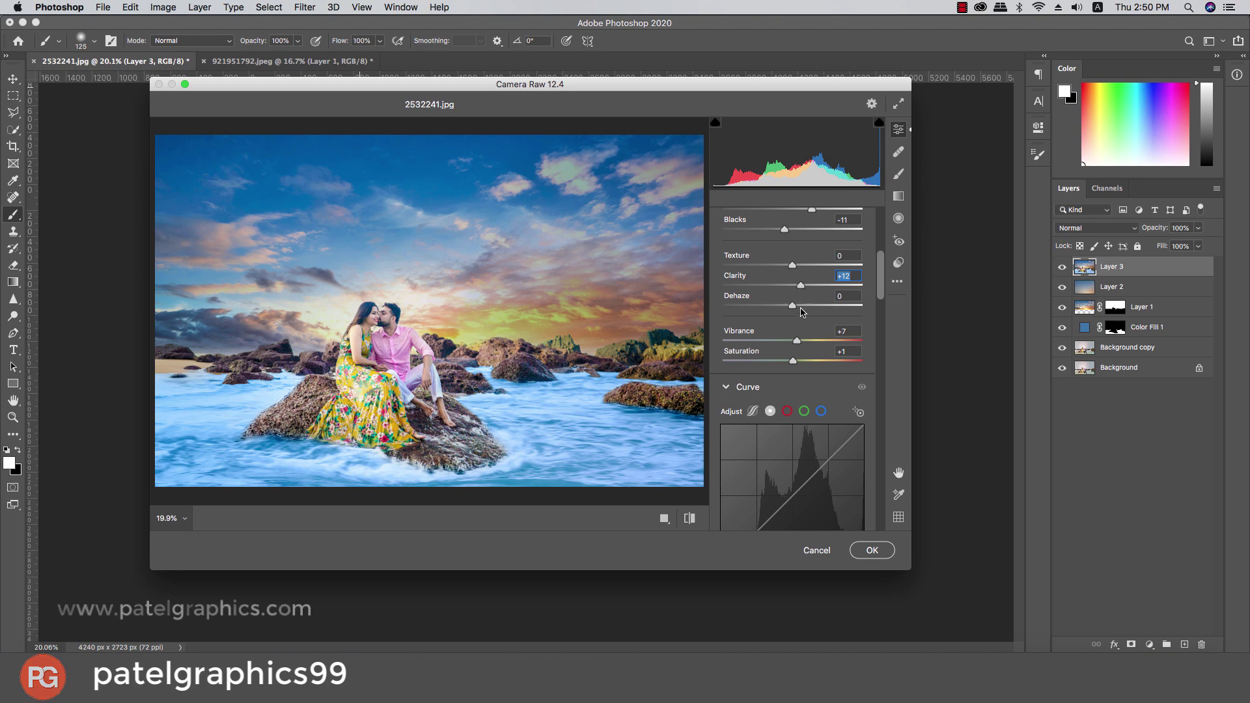
{"action": "left_click_drag", "start_coordinate": [797, 340], "coordinate": [811, 340]}
Step: Shift the red, green and blue calibration primaries' hue and saturation, and set vignetting to -11
{"action": "scroll", "coordinate": [860, 257], "scroll_direction": "down", "scroll_amount": 5}
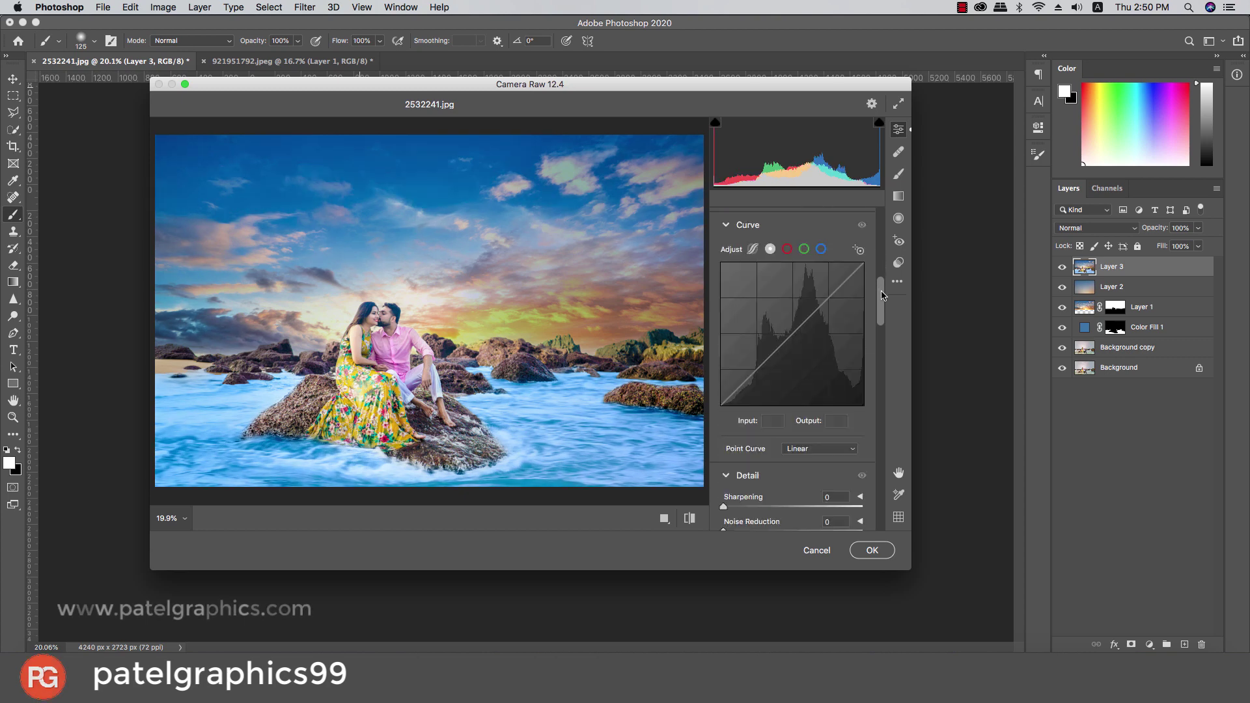
{"action": "scroll", "coordinate": [846, 274], "scroll_direction": "down", "scroll_amount": 5}
{"action": "scroll", "coordinate": [840, 280], "scroll_direction": "up", "scroll_amount": 7}
{"action": "scroll", "coordinate": [830, 287], "scroll_direction": "down", "scroll_amount": 3}
{"action": "scroll", "coordinate": [827, 289], "scroll_direction": "down", "scroll_amount": 10}
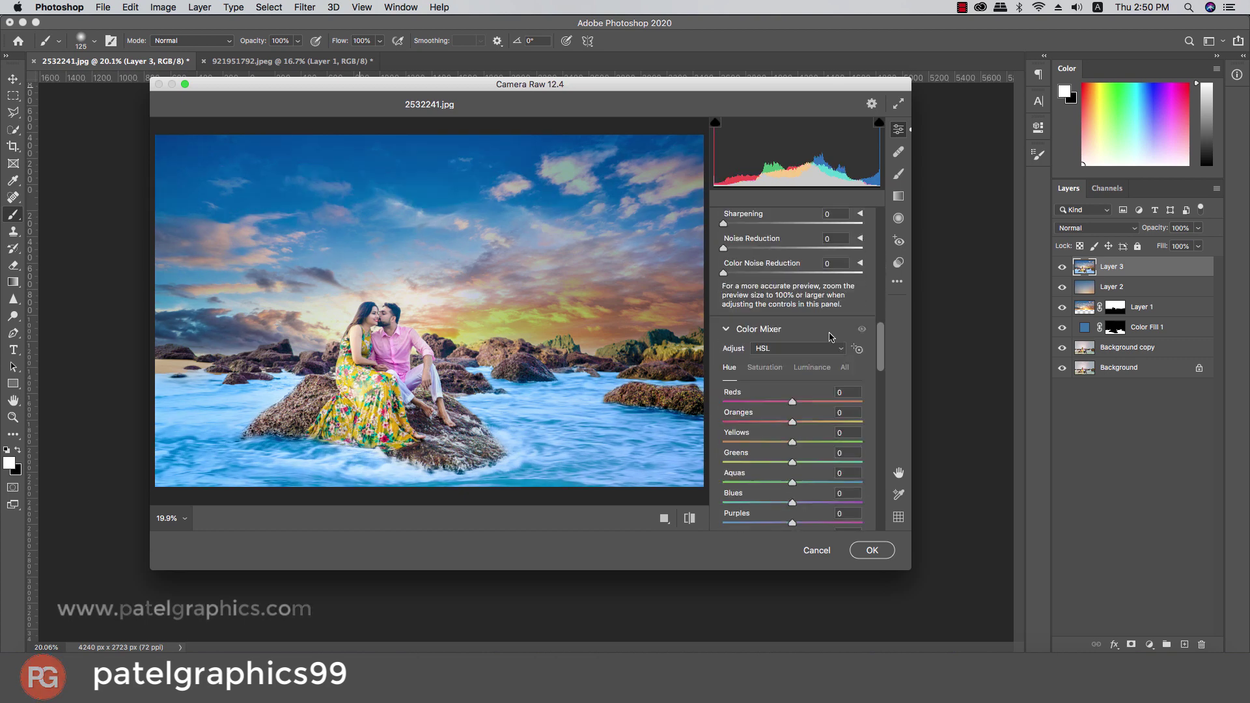
{"action": "scroll", "coordinate": [846, 390], "scroll_direction": "down", "scroll_amount": 10}
{"action": "scroll", "coordinate": [866, 489], "scroll_direction": "down", "scroll_amount": 5}
{"action": "left_click", "coordinate": [807, 518]}
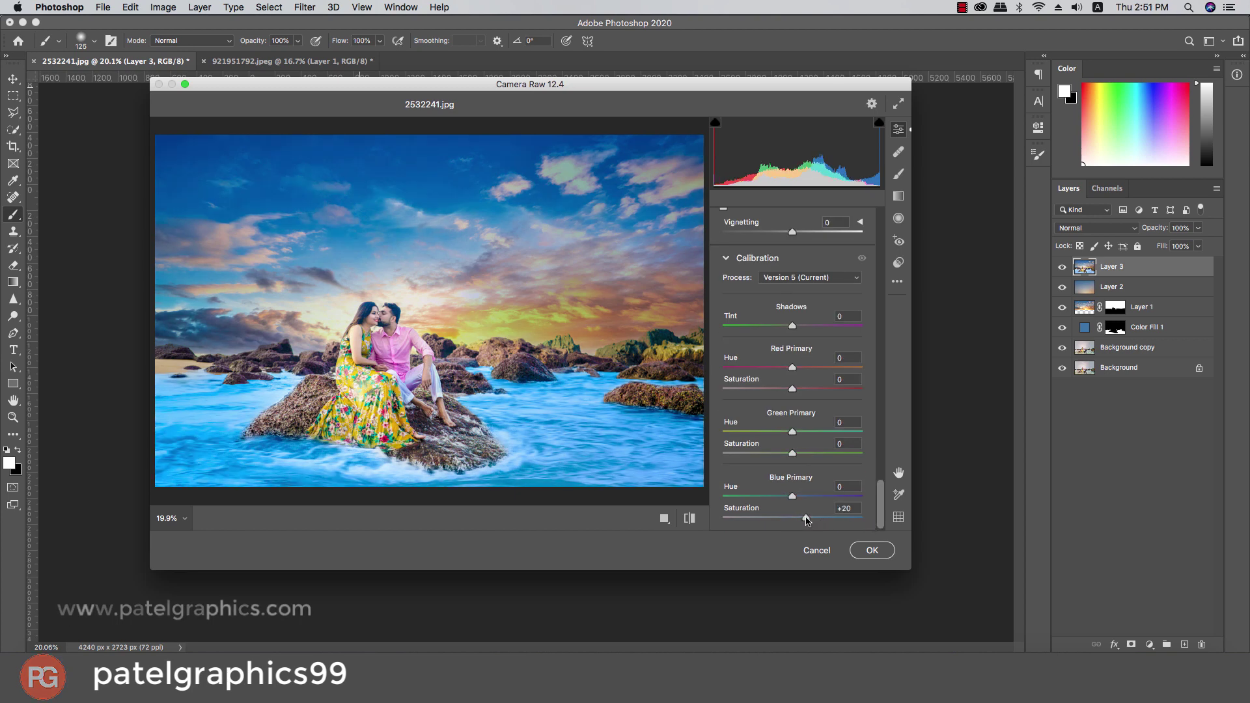
{"action": "left_click_drag", "start_coordinate": [781, 497], "coordinate": [774, 499]}
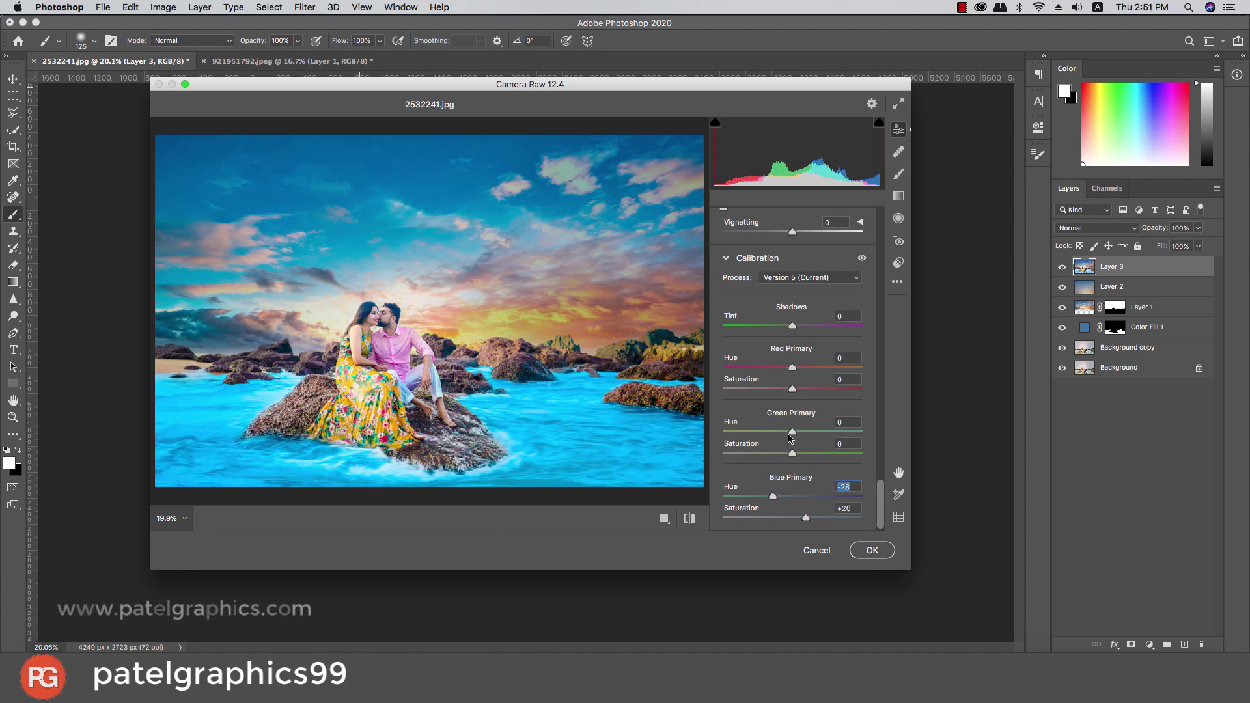
{"action": "left_click", "coordinate": [781, 453]}
{"action": "left_click", "coordinate": [810, 432]}
{"action": "left_click", "coordinate": [781, 389]}
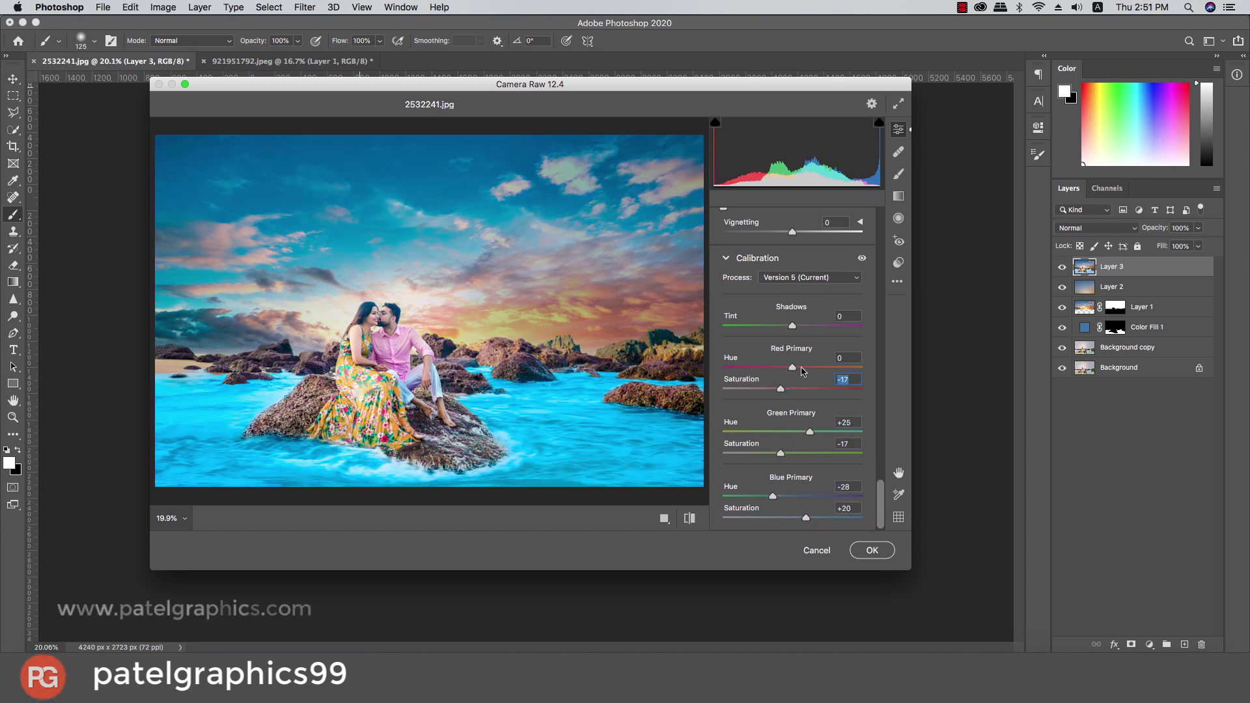
{"action": "left_click", "coordinate": [808, 367]}
{"action": "left_click", "coordinate": [786, 232]}
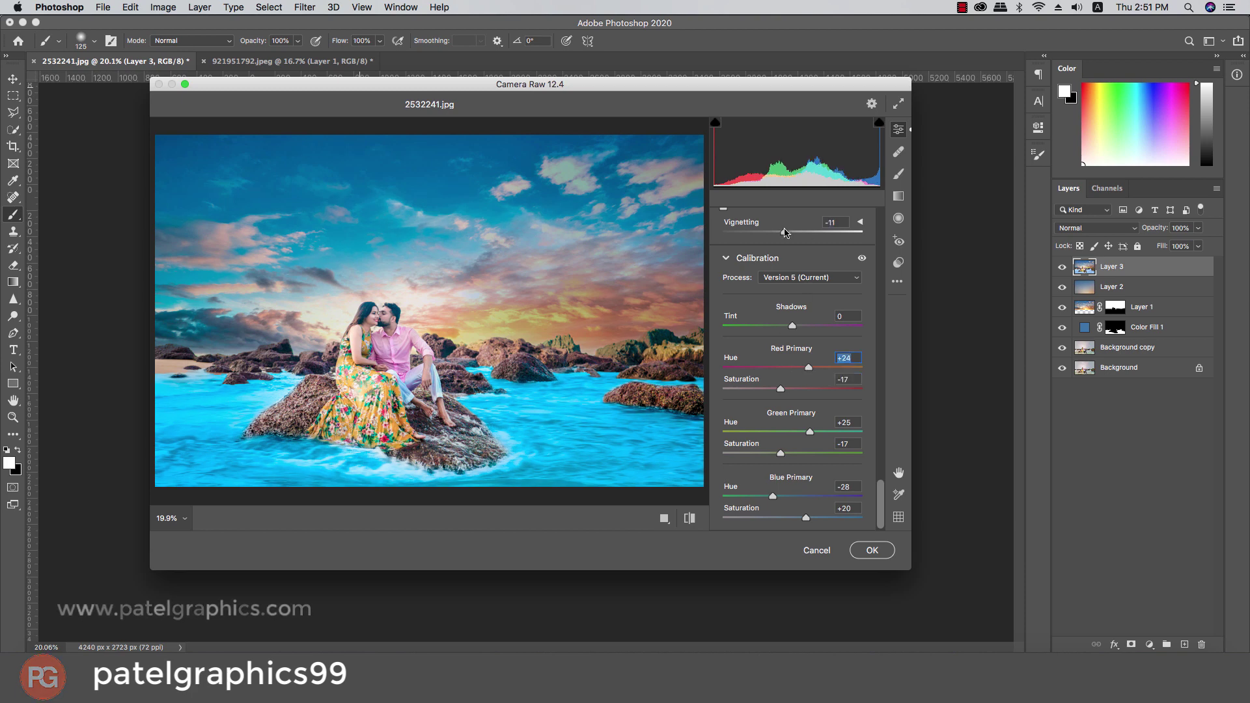
Step: Lower Aquas and Blues hue and saturation, leaving Blues saturation -52 and Aquas -34
{"action": "scroll", "coordinate": [859, 443], "scroll_direction": "up", "scroll_amount": 5}
{"action": "scroll", "coordinate": [840, 390], "scroll_direction": "up", "scroll_amount": 5}
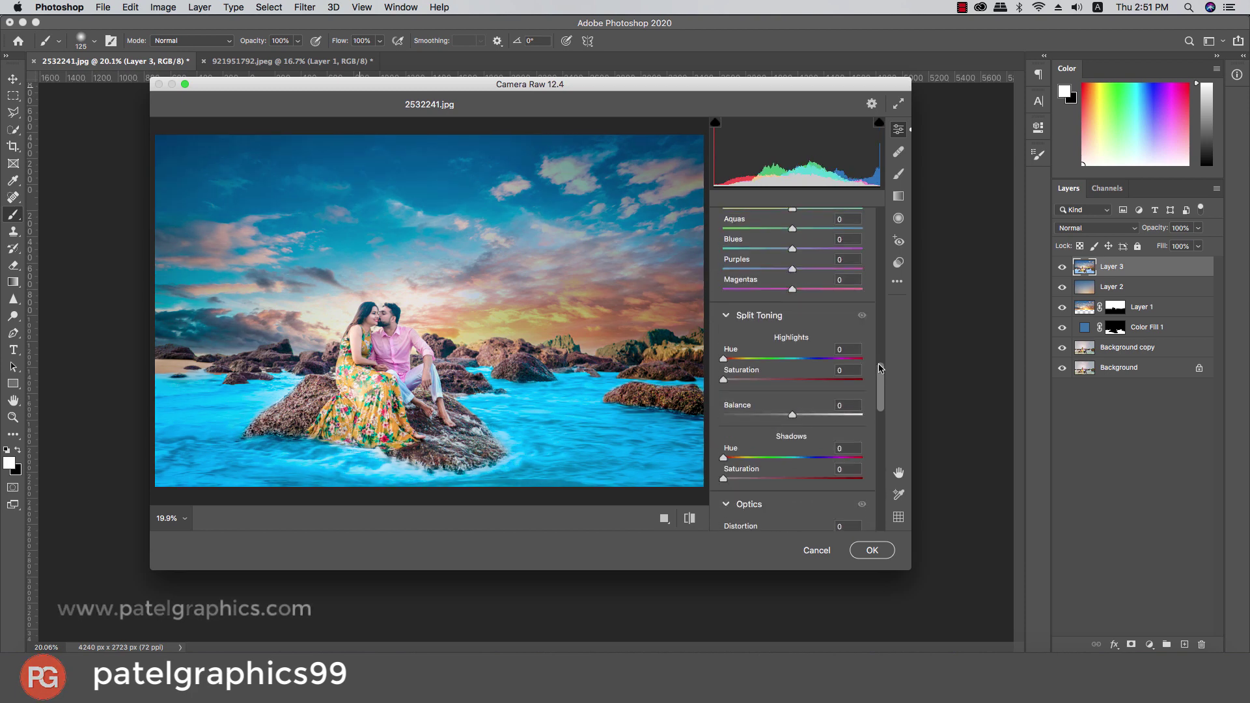
{"action": "scroll", "coordinate": [820, 338], "scroll_direction": "up", "scroll_amount": 5}
{"action": "scroll", "coordinate": [810, 300], "scroll_direction": "up", "scroll_amount": 3}
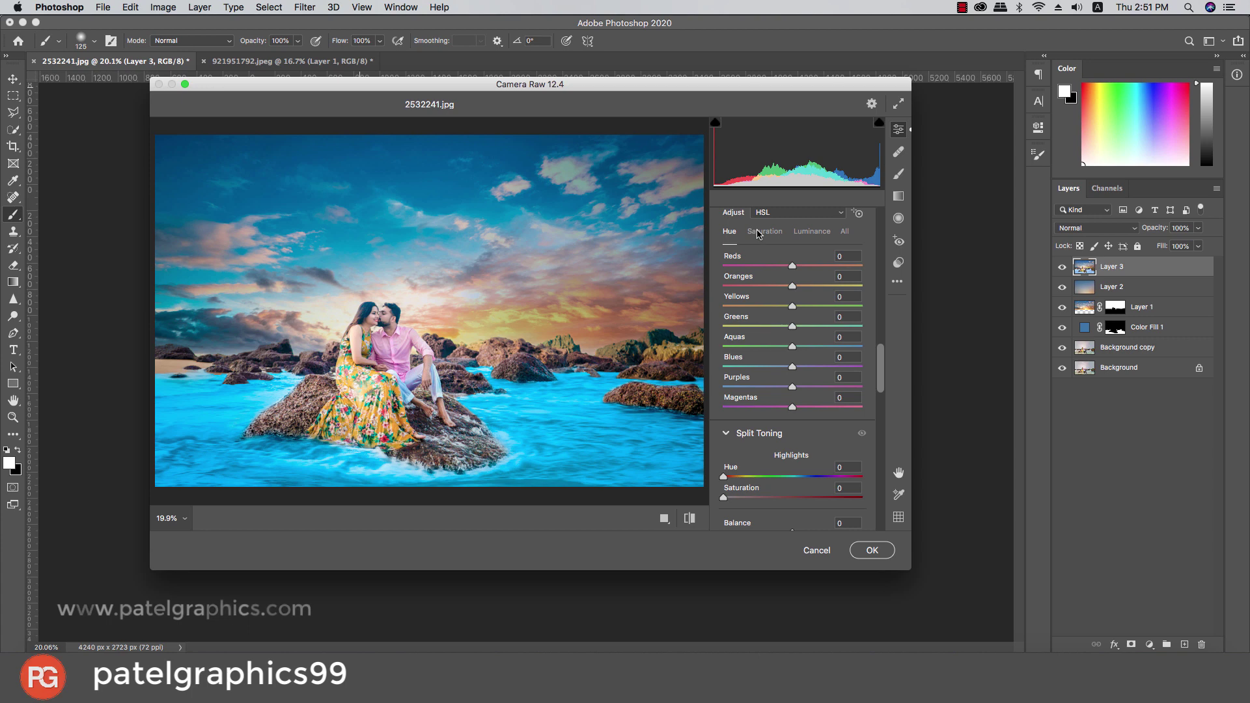
{"action": "mouse_move", "coordinate": [793, 346]}
{"action": "left_mouse_down"}
{"action": "mouse_move", "coordinate": [768, 345]}
{"action": "mouse_move", "coordinate": [787, 368]}
{"action": "left_mouse_up"}
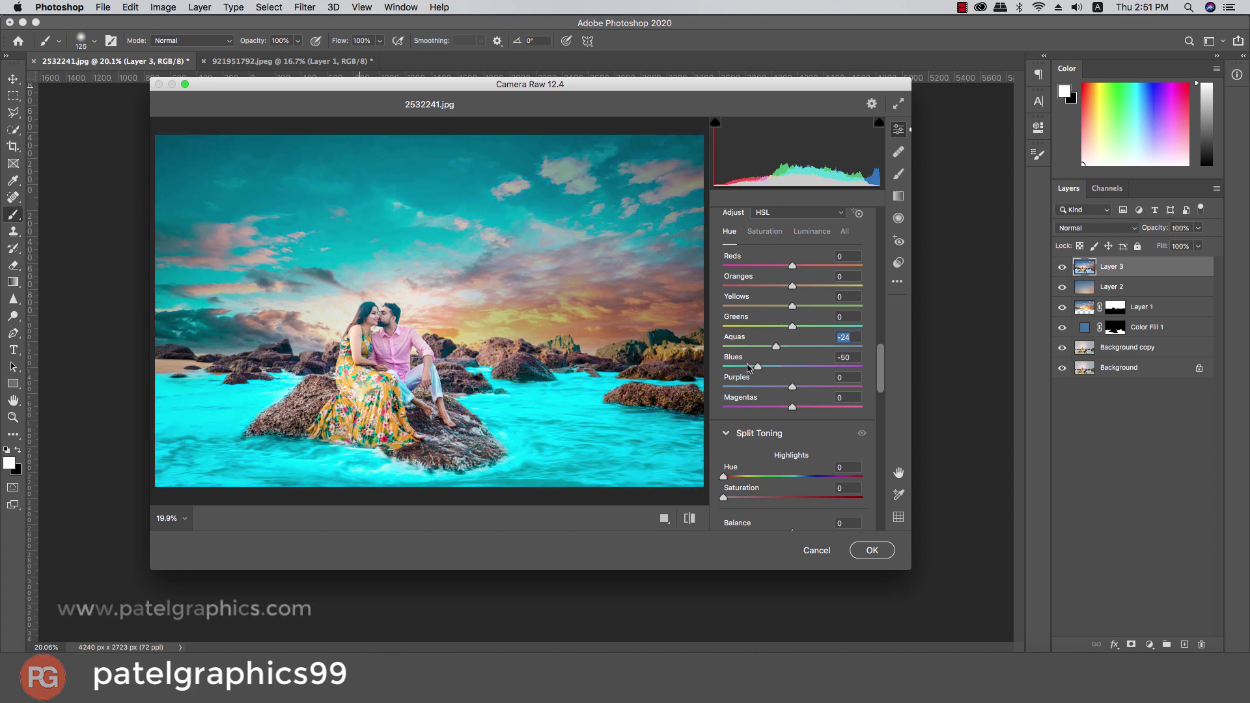
{"action": "left_click", "coordinate": [766, 233]}
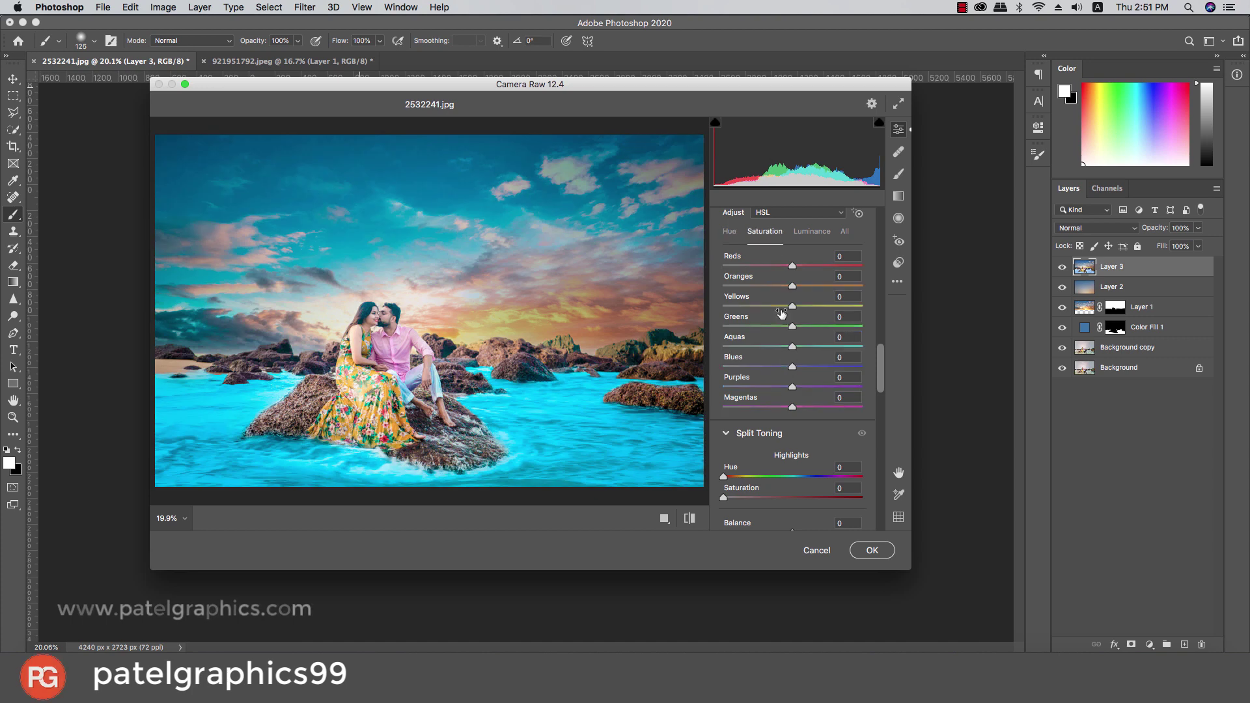
{"action": "left_click_drag", "start_coordinate": [792, 367], "coordinate": [749, 378]}
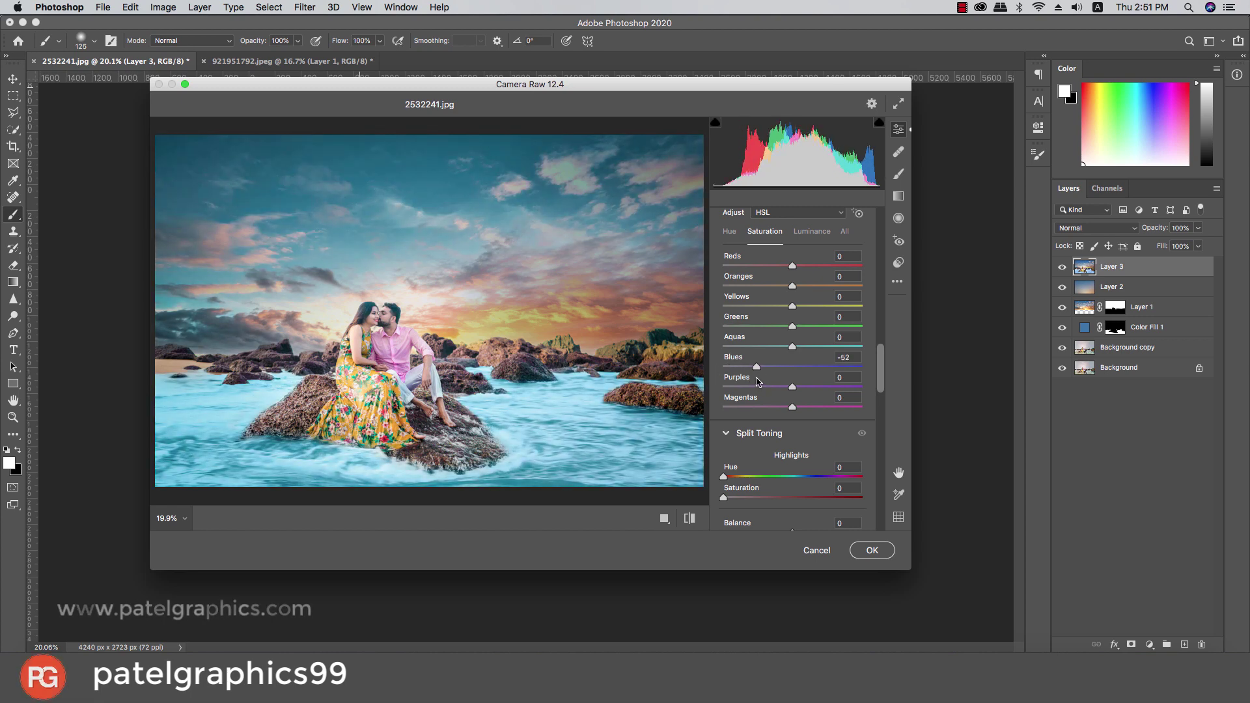
{"action": "mouse_move", "coordinate": [750, 377]}
{"action": "left_mouse_down"}
{"action": "mouse_move", "coordinate": [751, 345]}
{"action": "mouse_move", "coordinate": [768, 346]}
{"action": "left_mouse_up"}
{"action": "scroll", "coordinate": [881, 367], "scroll_direction": "up", "scroll_amount": 1}
Step: Set vignetting to -12 and noise reduction to 26, then apply the Camera Raw grade
{"action": "left_click_drag", "start_coordinate": [882, 368], "coordinate": [886, 486]}
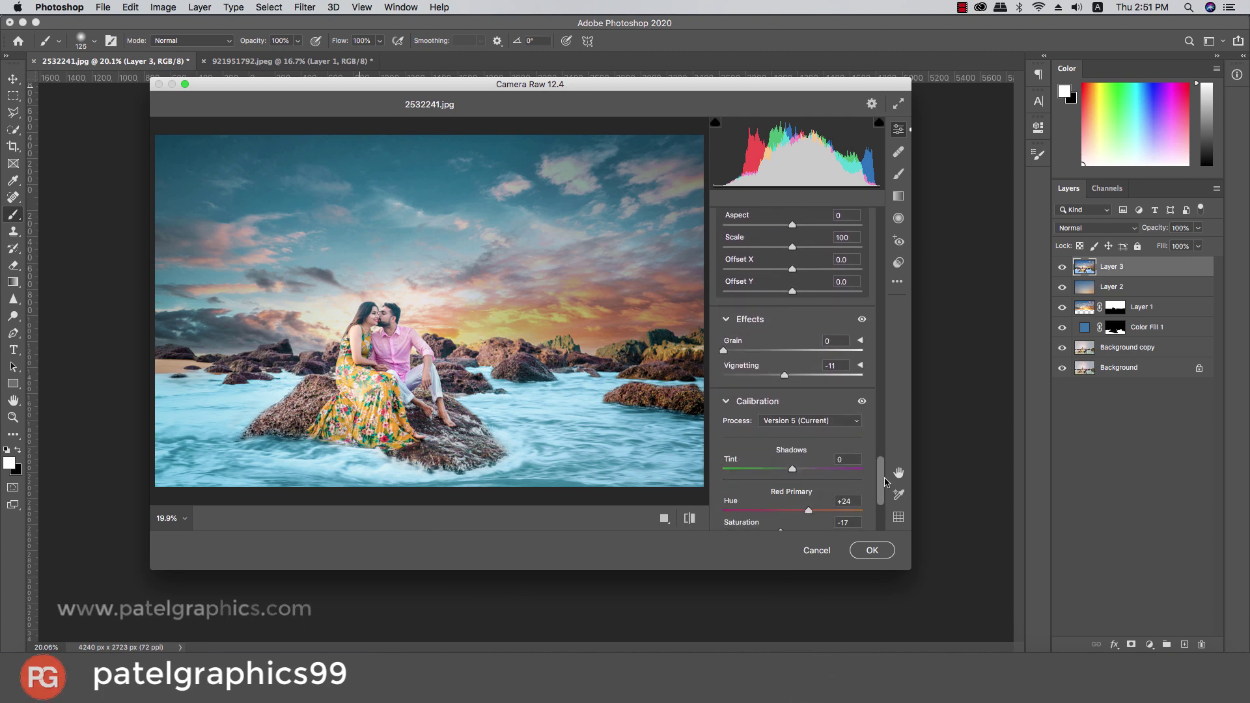
{"action": "mouse_move", "coordinate": [784, 348]}
{"action": "left_mouse_down"}
{"action": "mouse_move", "coordinate": [754, 347]}
{"action": "mouse_move", "coordinate": [783, 349]}
{"action": "left_mouse_up"}
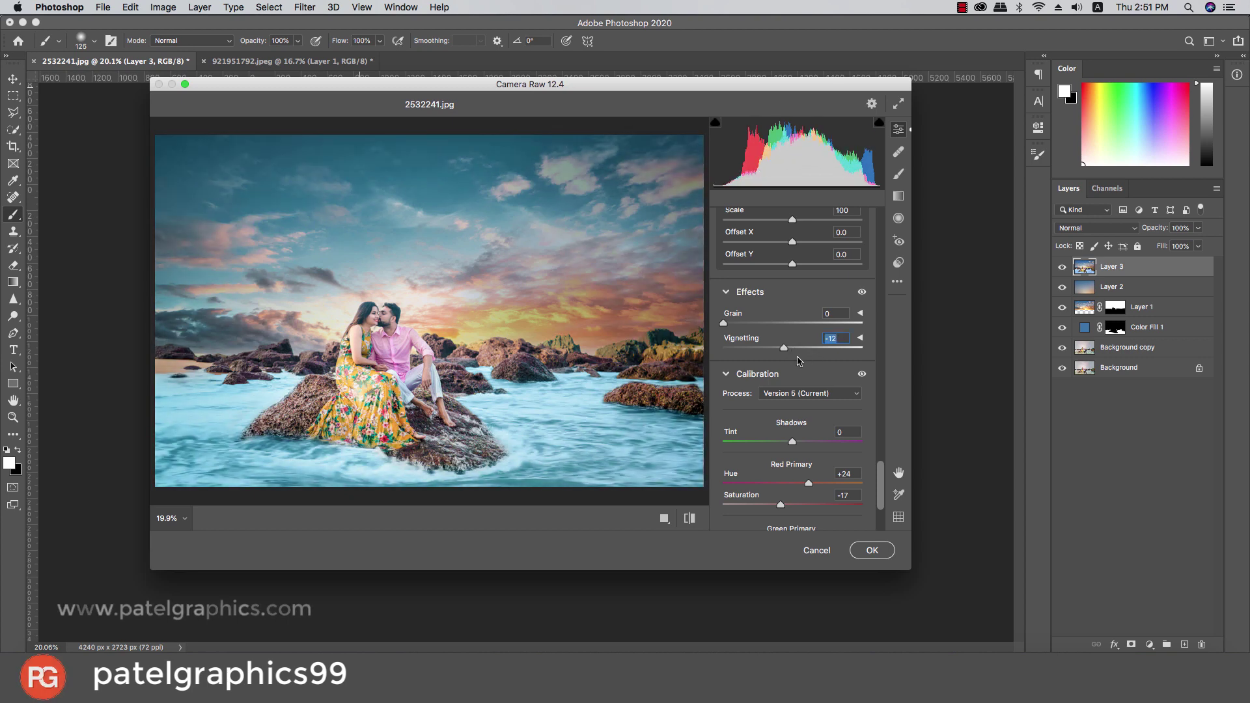
{"action": "type", "text": "0"}
{"action": "key", "text": "super+z"}
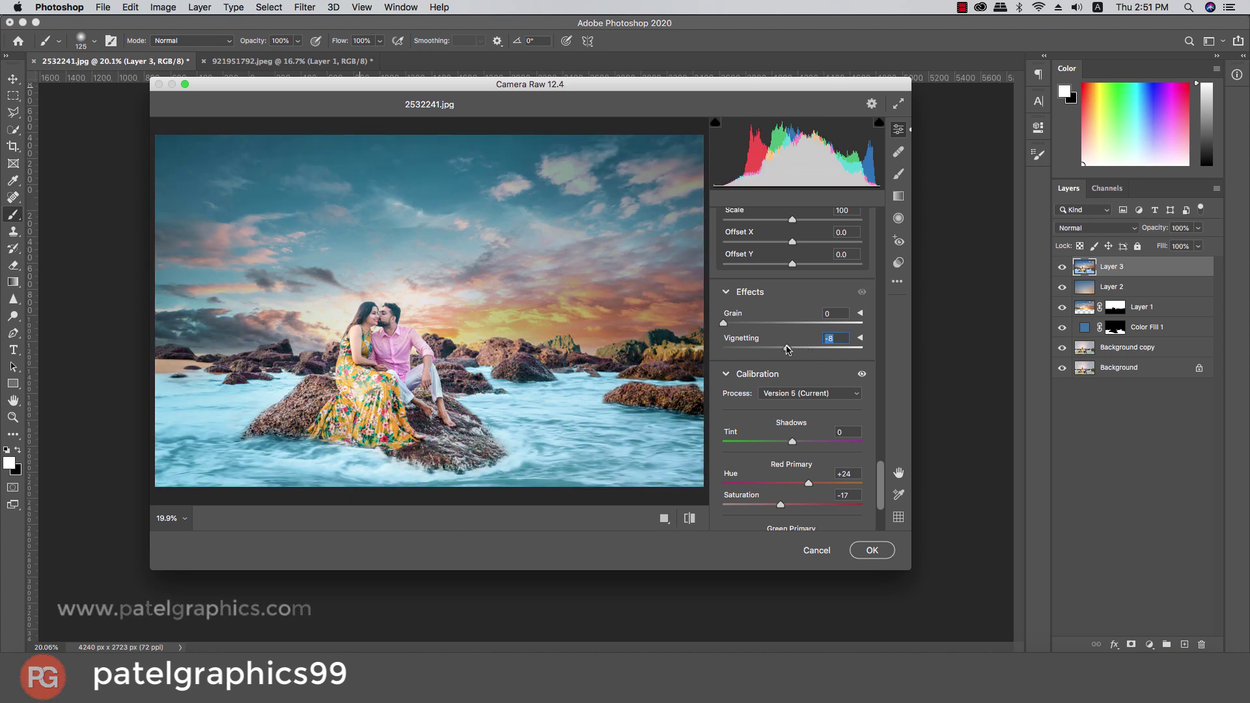
{"action": "left_click_drag", "start_coordinate": [882, 482], "coordinate": [879, 317]}
{"action": "left_click_drag", "start_coordinate": [736, 396], "coordinate": [760, 397]}
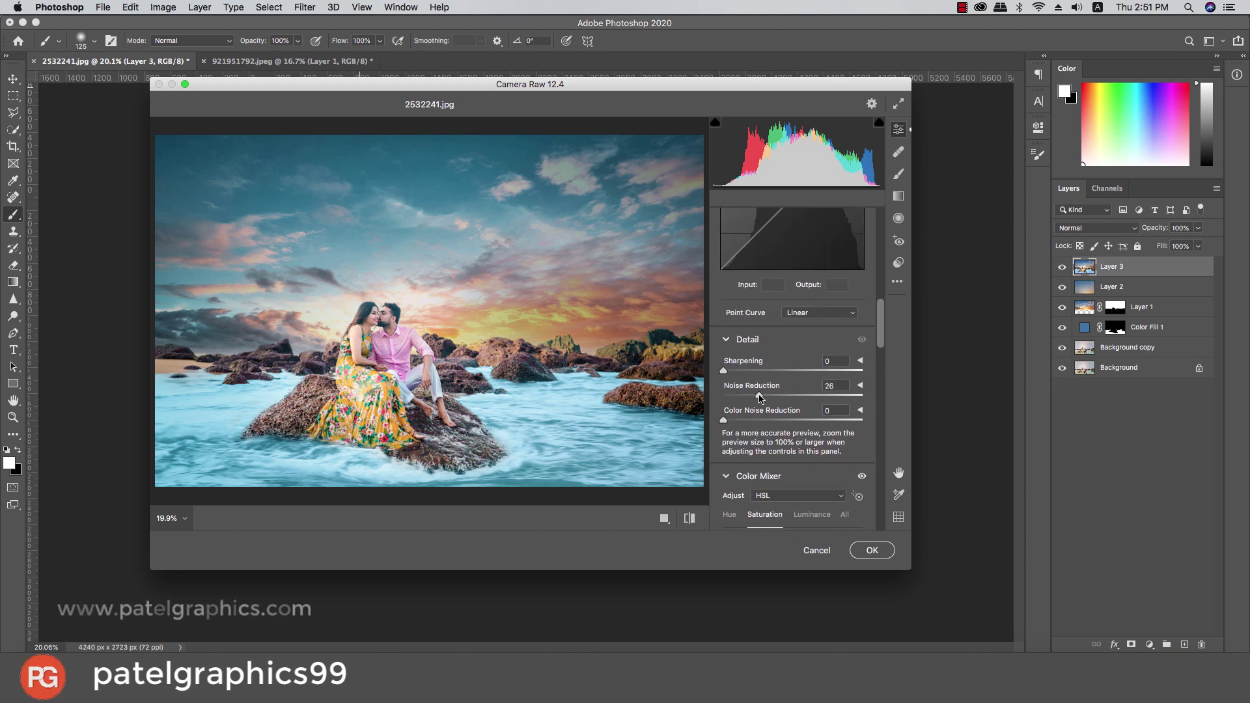
{"action": "left_click_drag", "start_coordinate": [880, 323], "coordinate": [872, 236]}
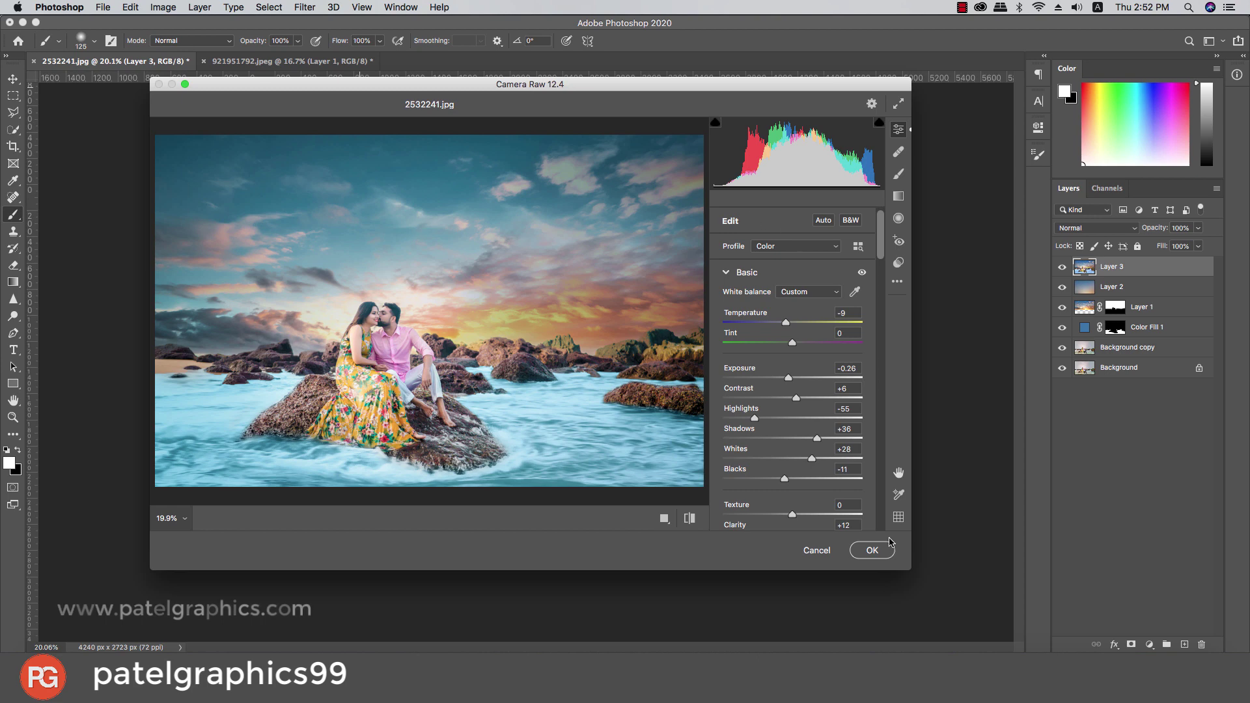
{"action": "left_click", "coordinate": [874, 551]}
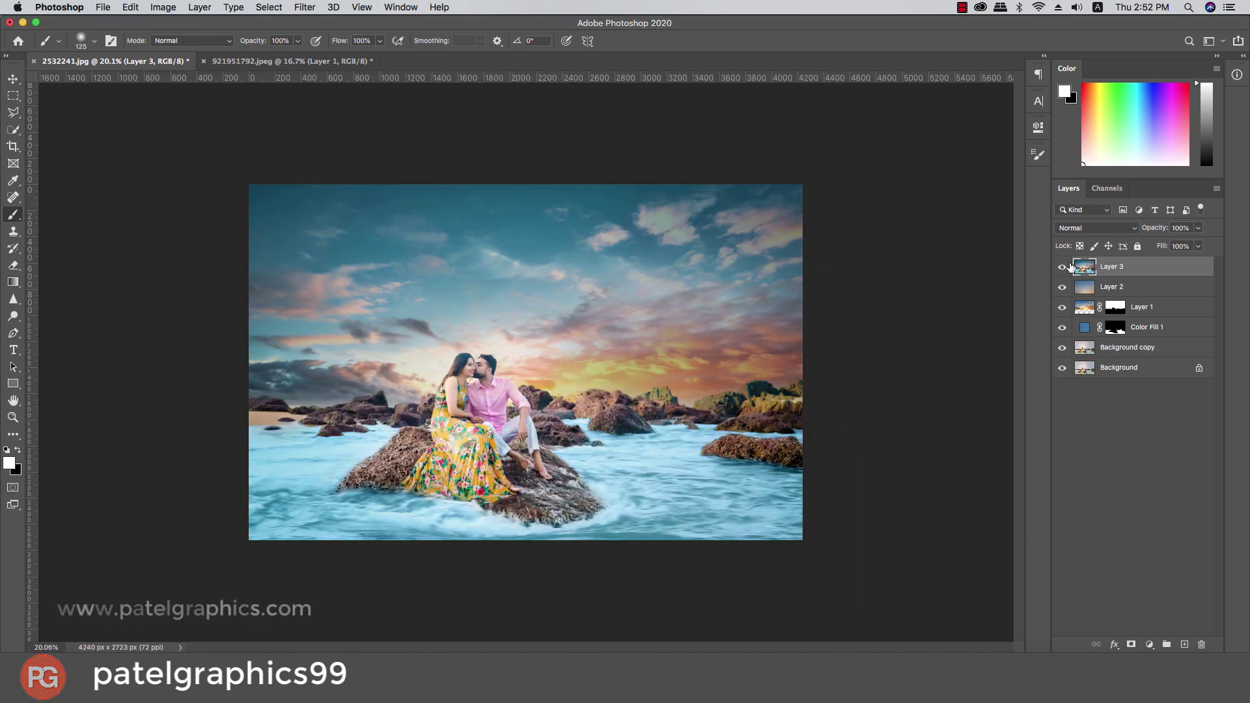
{"action": "left_click", "coordinate": [1063, 267]}
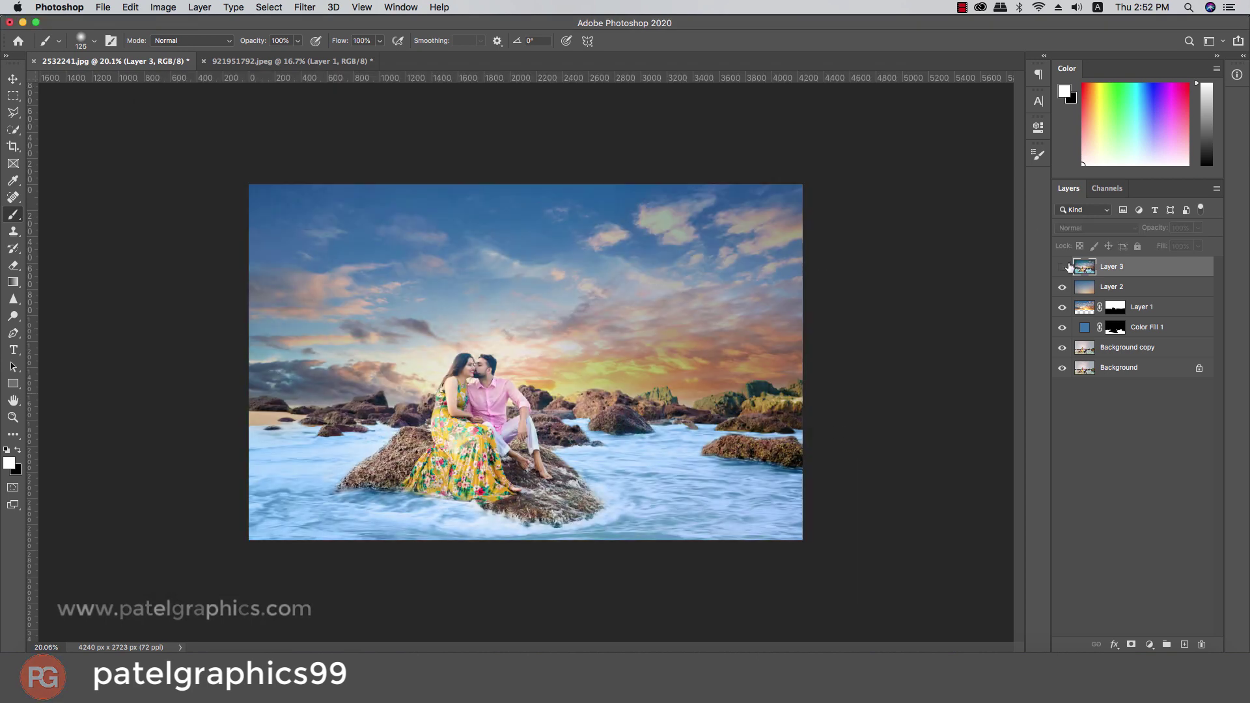
{"action": "left_click", "coordinate": [1068, 267]}
{"action": "left_click", "coordinate": [1063, 267]}
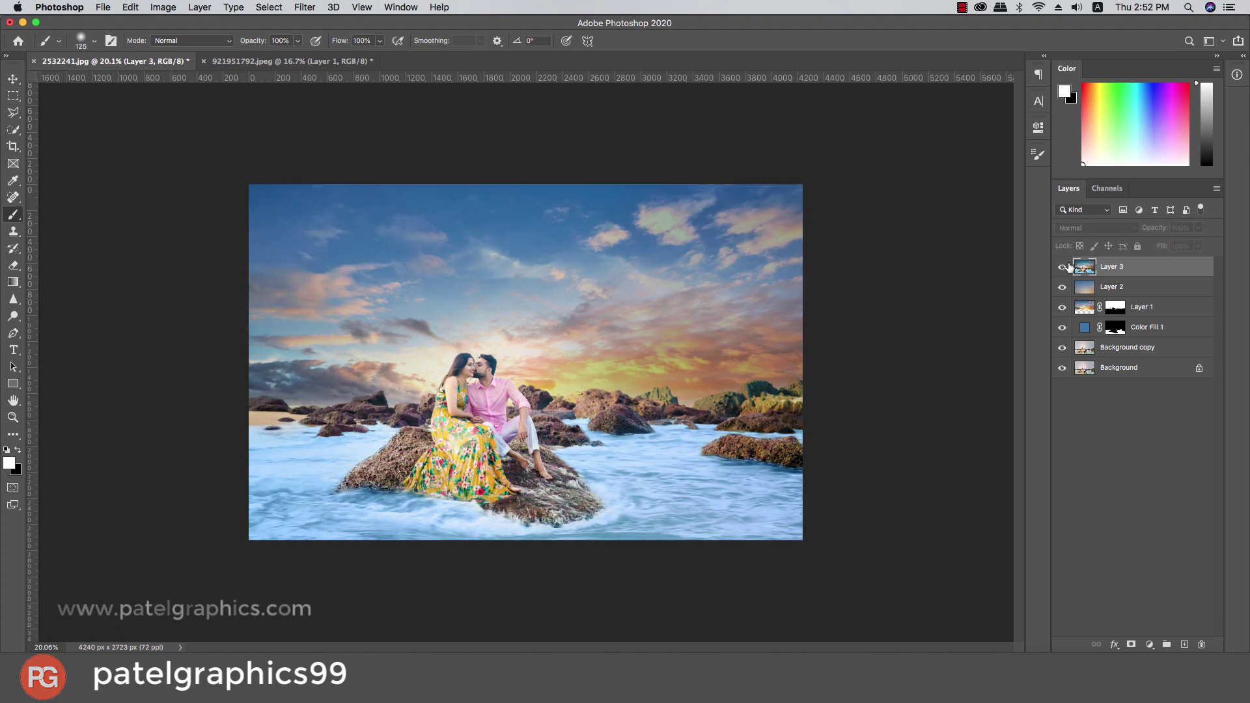
{"action": "left_click", "coordinate": [1063, 267]}
{"action": "left_click", "coordinate": [1065, 267]}
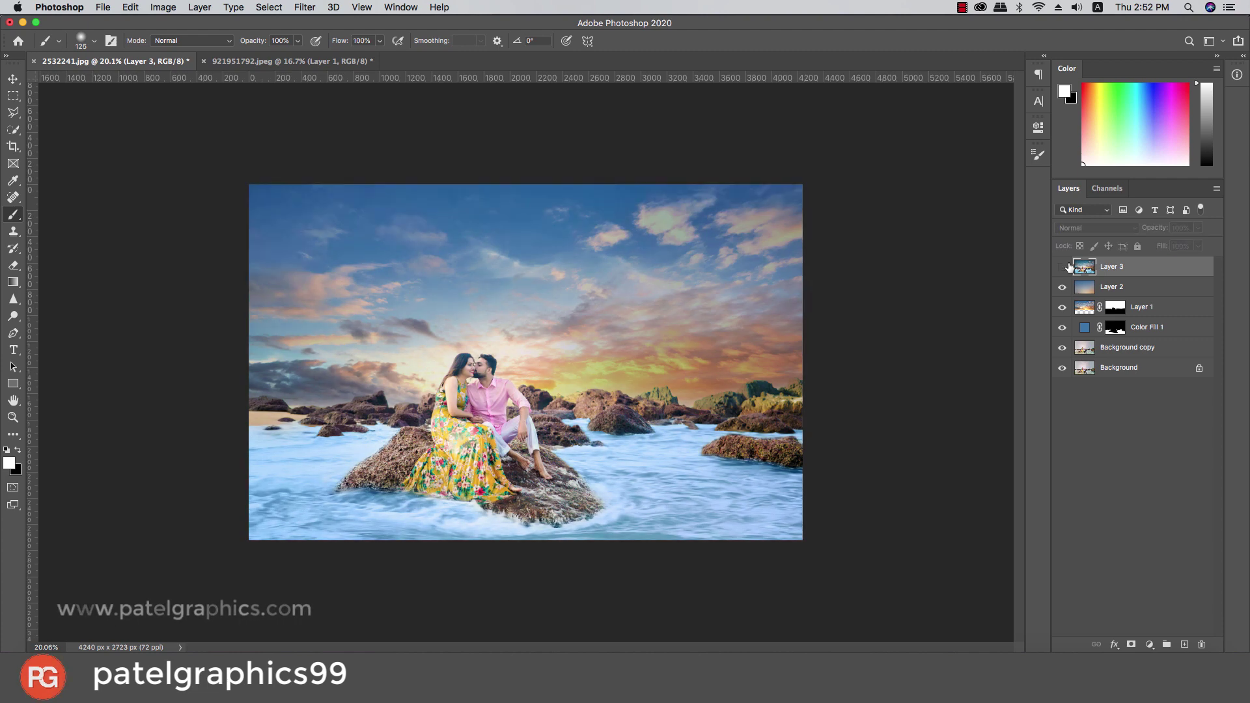
{"action": "left_click", "coordinate": [1064, 267]}
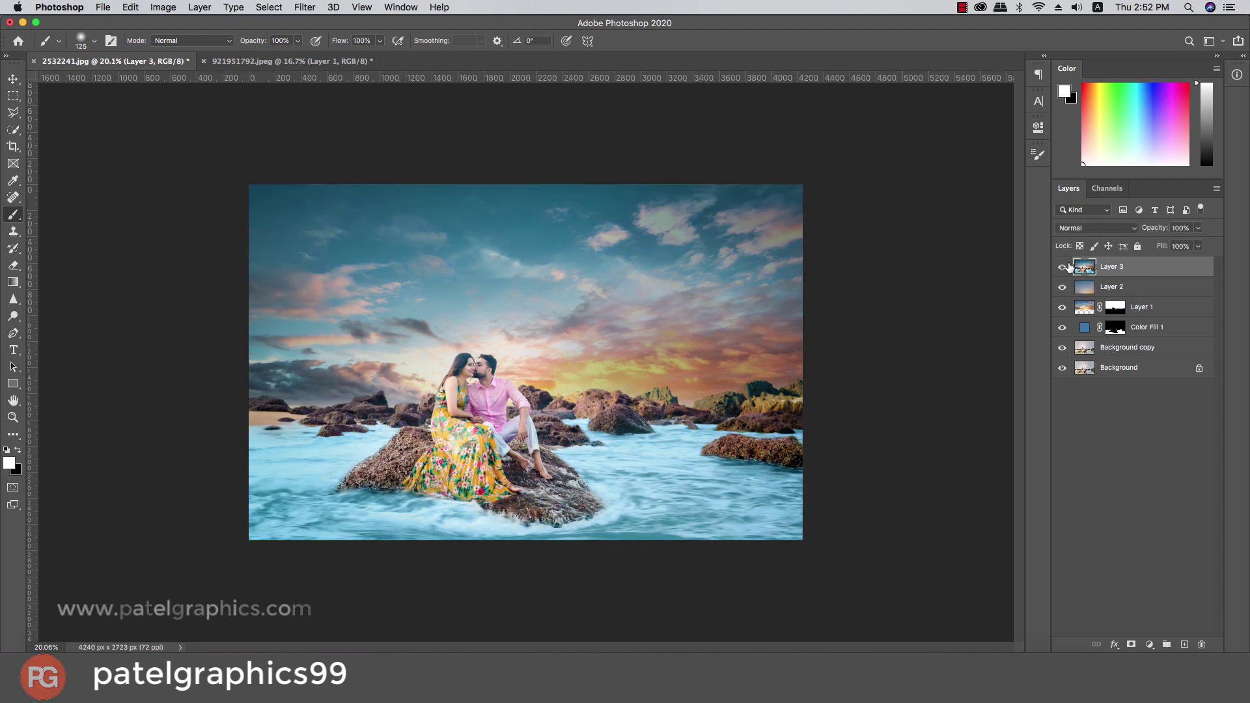
{"action": "scroll", "coordinate": [405, 366], "scroll_direction": "up", "scroll_amount": 5}
{"action": "scroll", "coordinate": [404, 365], "scroll_direction": "down", "scroll_amount": 3}
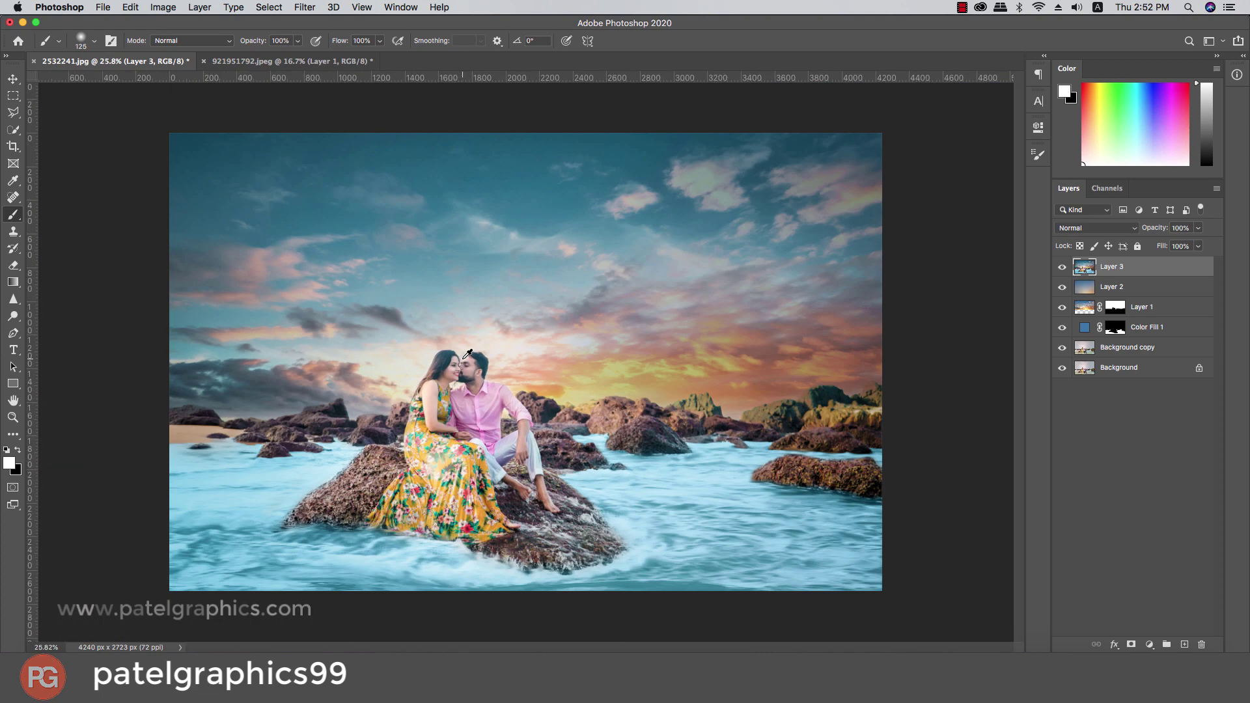
Step: Add a Color Lookup layer using 2Strip.look at reduced opacity and compare it on and off
{"action": "left_click", "coordinate": [1149, 644]}
{"action": "left_click", "coordinate": [1165, 558]}
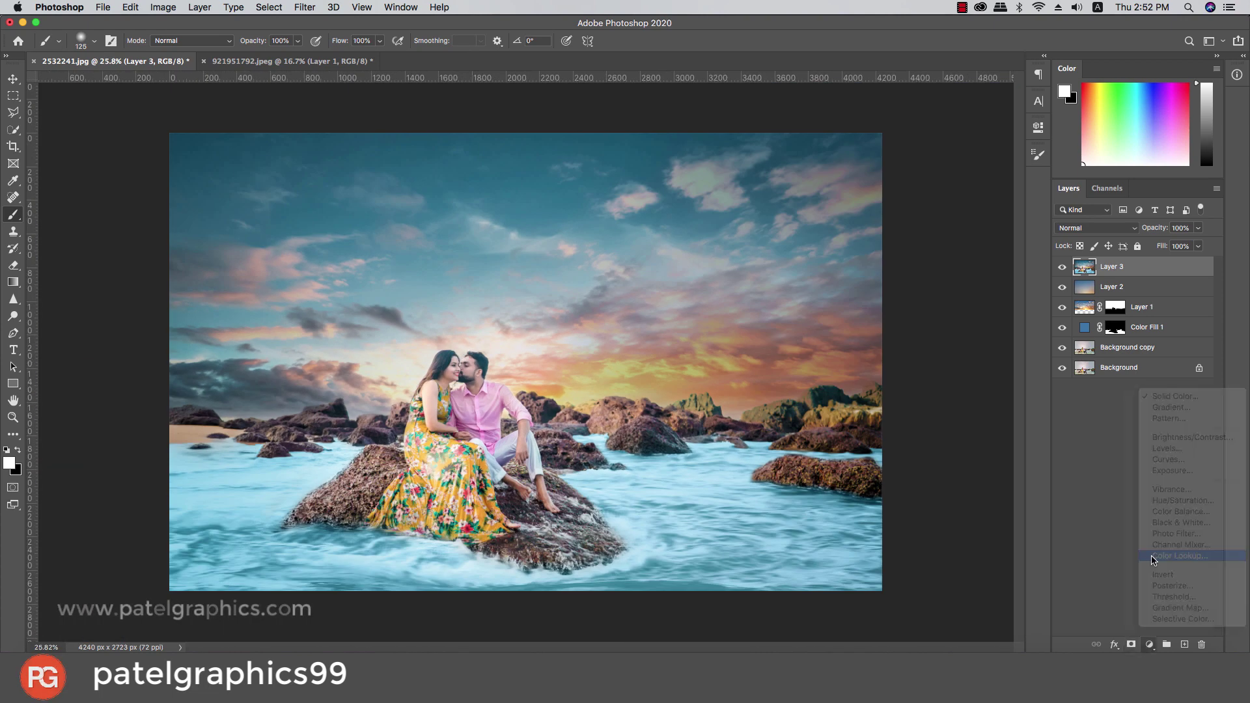
{"action": "left_click", "coordinate": [919, 167]}
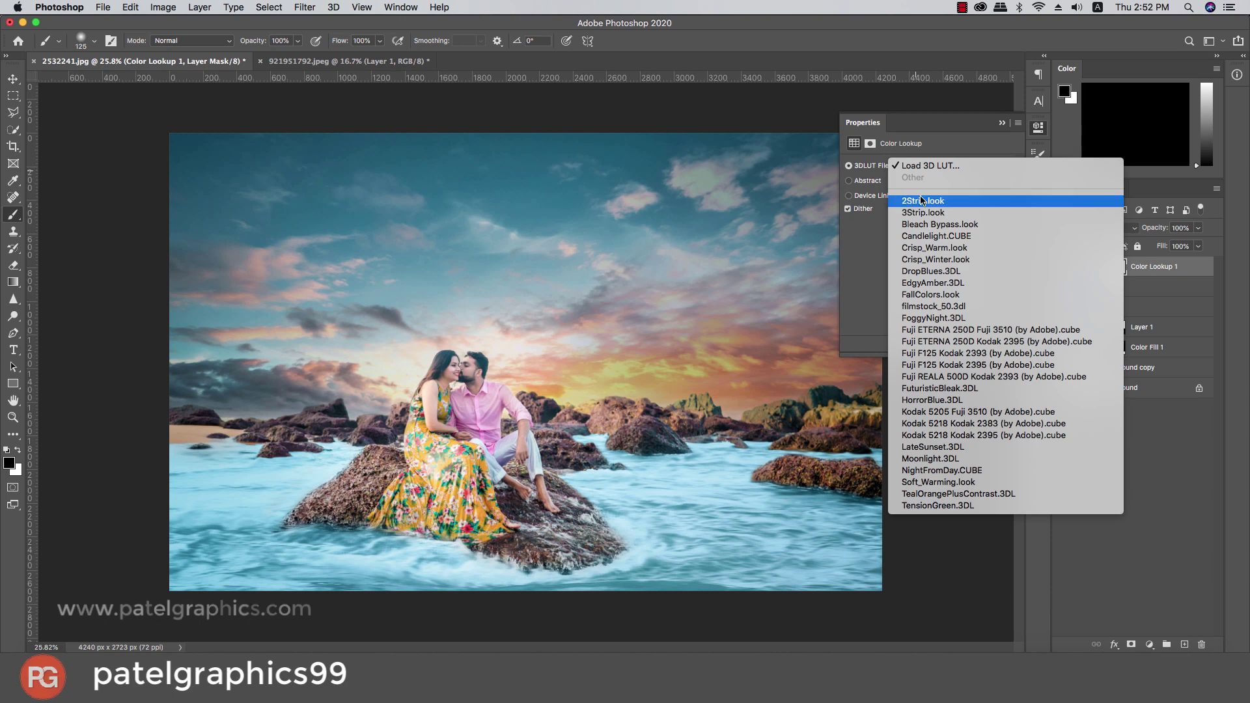
{"action": "left_click", "coordinate": [919, 197]}
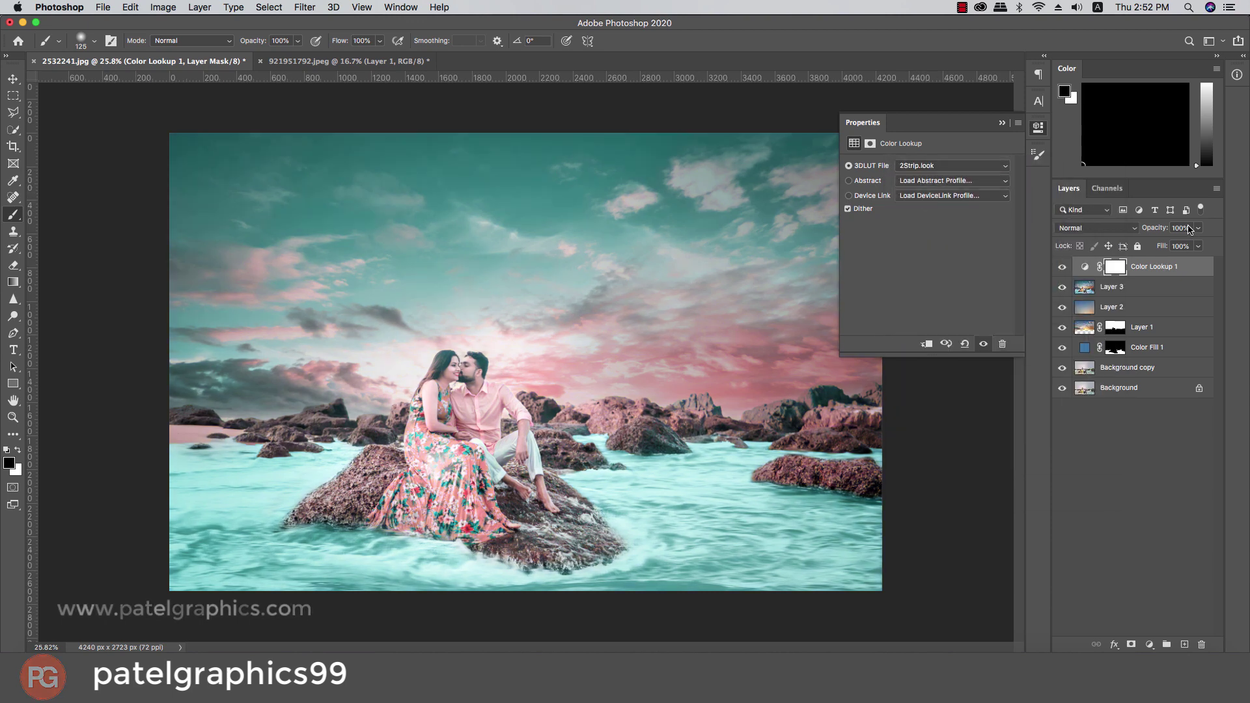
{"action": "left_click_drag", "start_coordinate": [1198, 228], "coordinate": [1152, 246]}
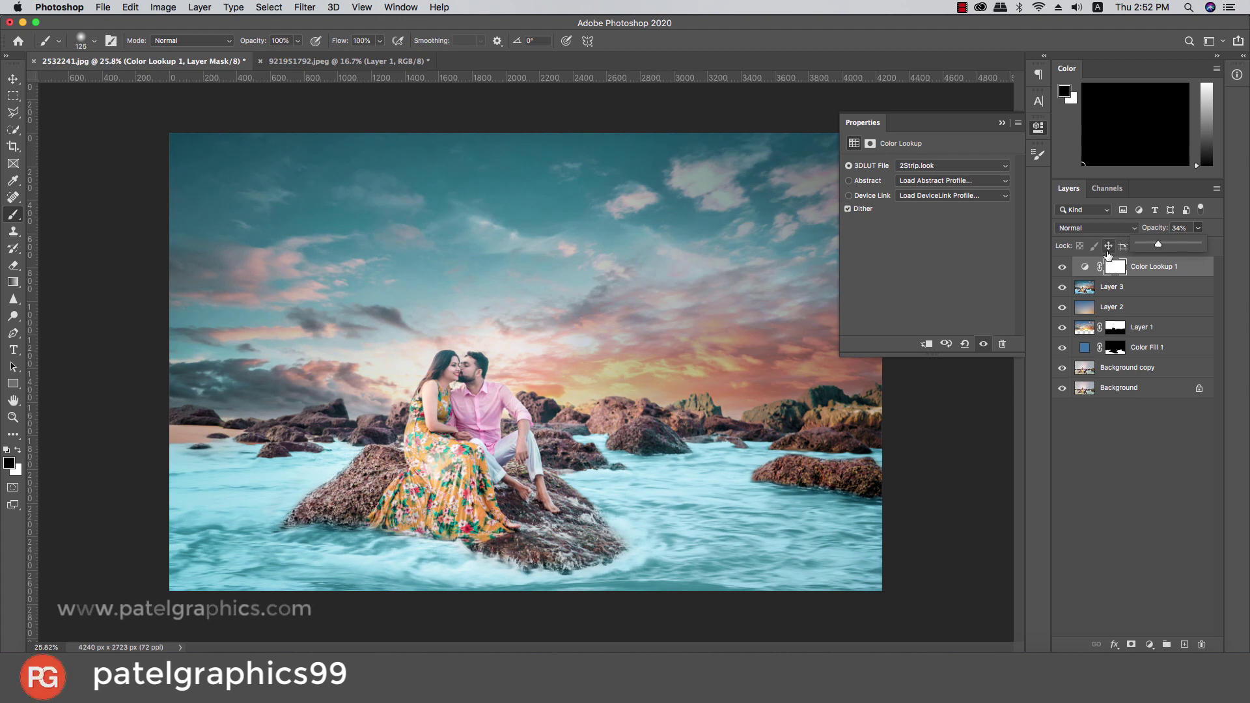
{"action": "left_click", "coordinate": [1062, 266]}
{"action": "left_click", "coordinate": [1062, 266]}
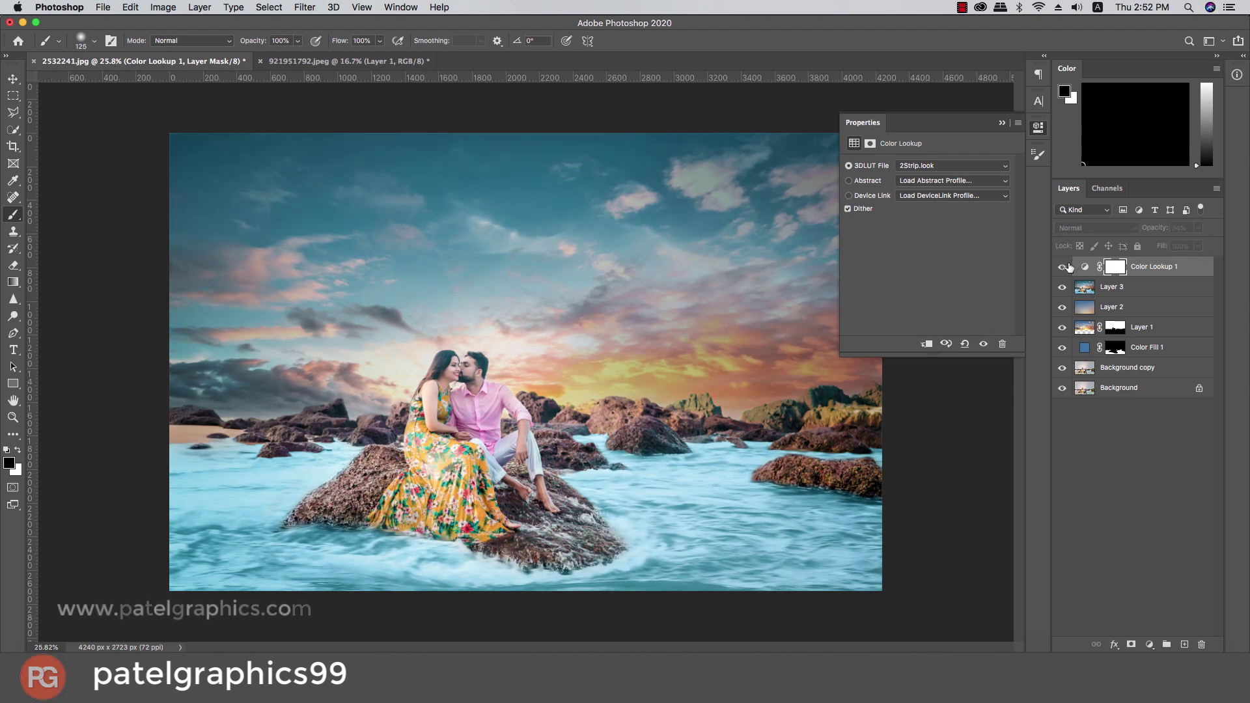
{"action": "left_click", "coordinate": [1062, 267]}
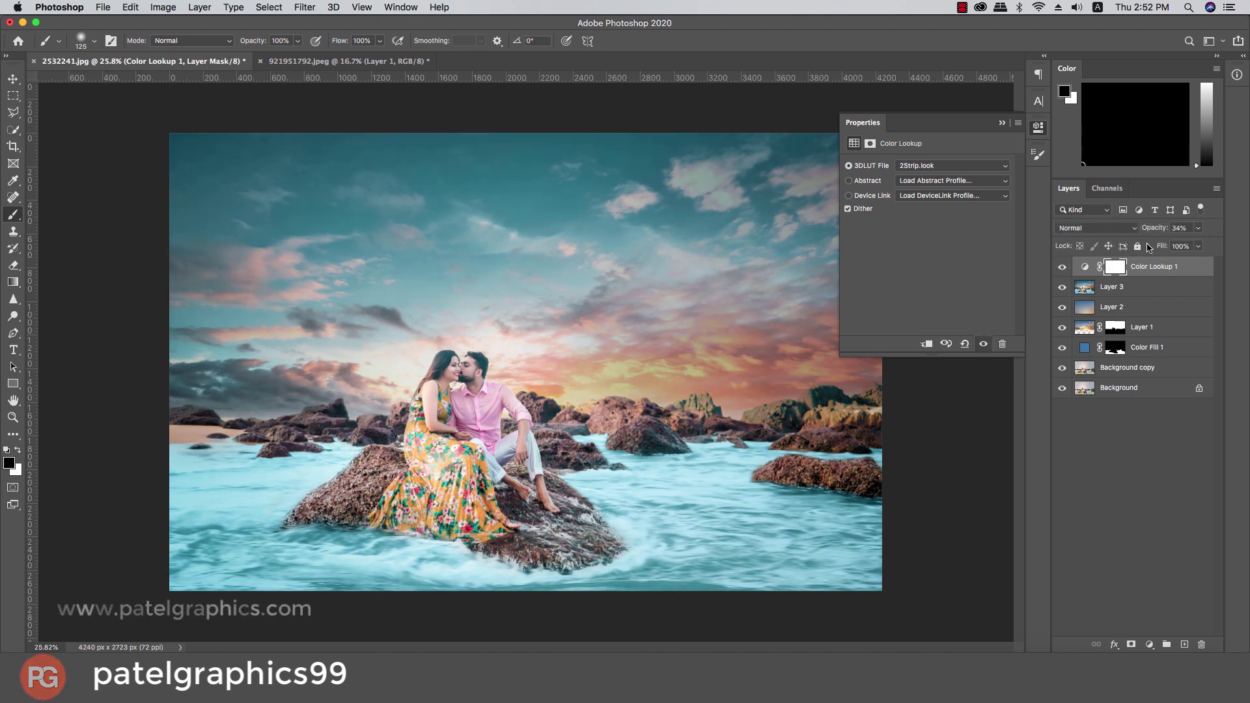
Step: Switch the lookup to 3Strip.look at 46% opacity and toggle it to compare
{"action": "left_click", "coordinate": [1012, 166]}
{"action": "left_click", "coordinate": [938, 184]}
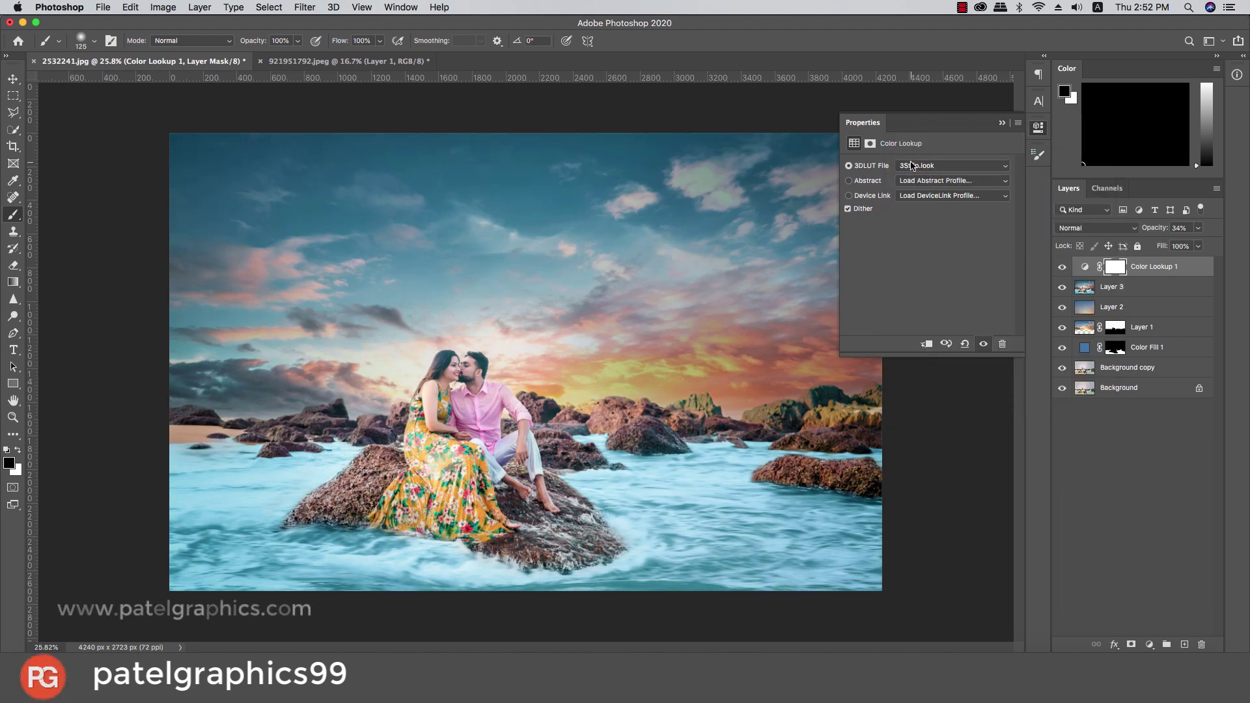
{"action": "left_click", "coordinate": [1198, 228]}
{"action": "left_click_drag", "start_coordinate": [1174, 243], "coordinate": [1184, 252]}
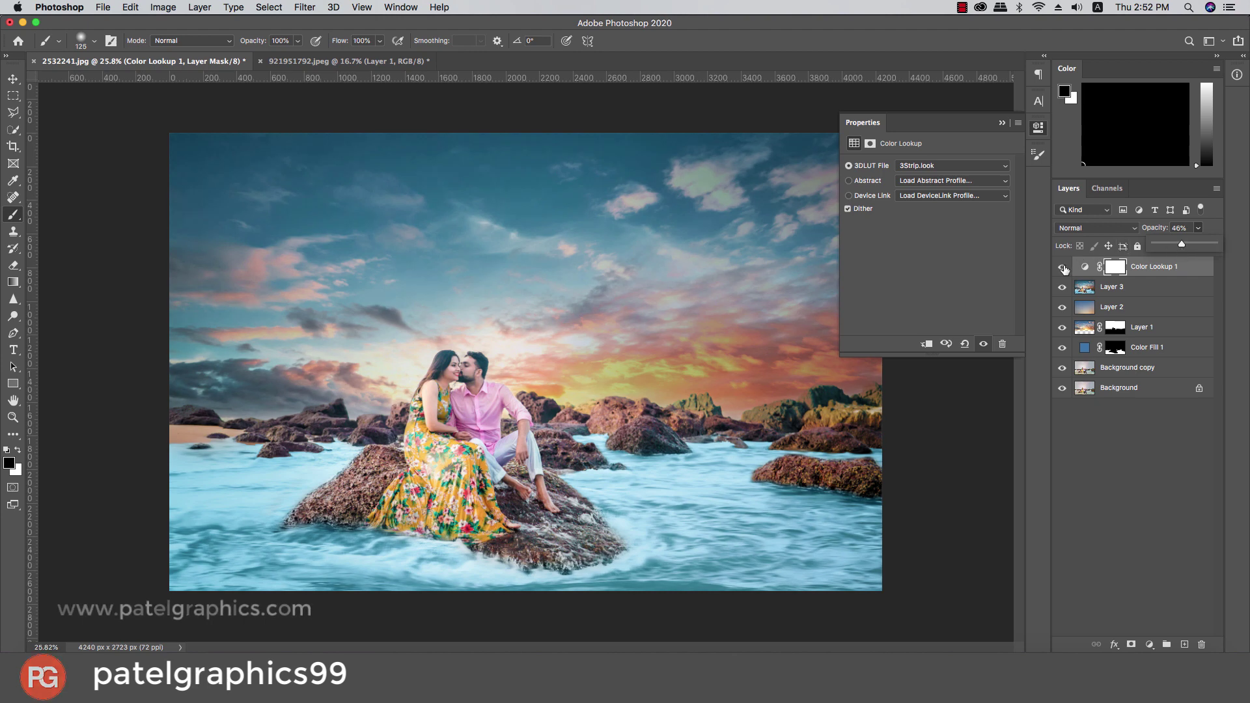
{"action": "left_click", "coordinate": [1064, 269]}
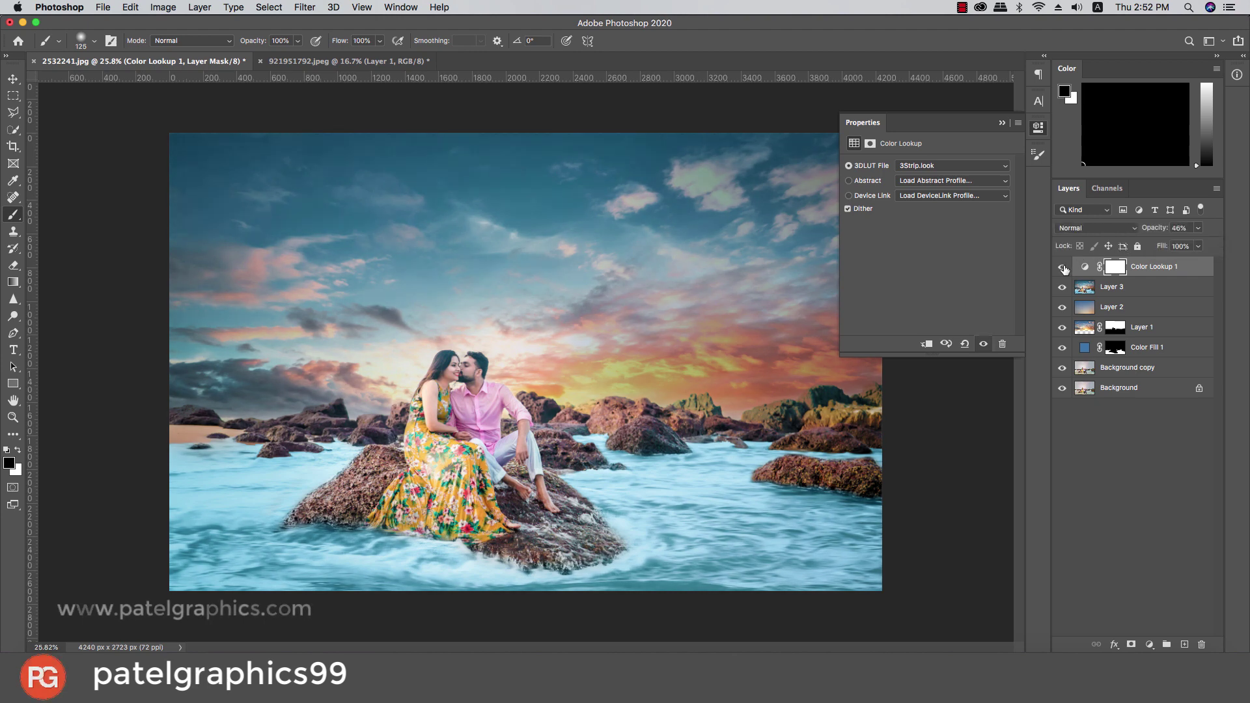
{"action": "left_click", "coordinate": [1062, 267]}
{"action": "left_click", "coordinate": [1063, 267]}
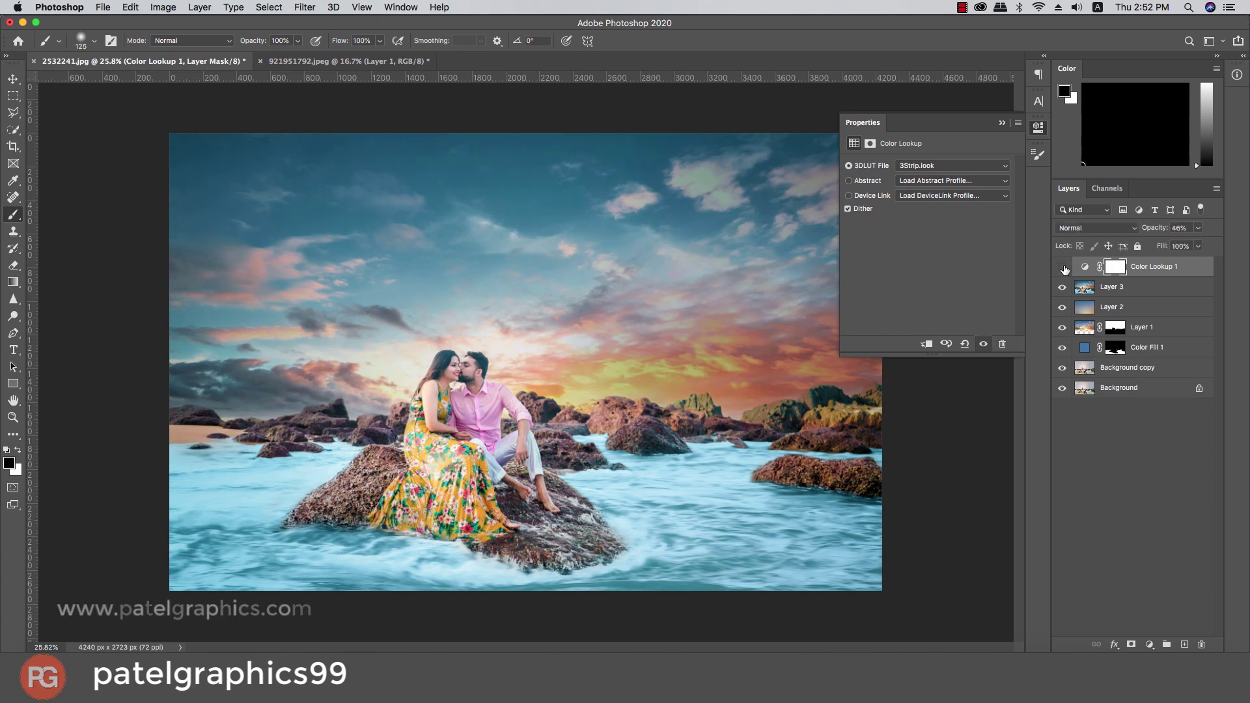
{"action": "left_click", "coordinate": [1062, 268]}
{"action": "left_click", "coordinate": [1063, 268]}
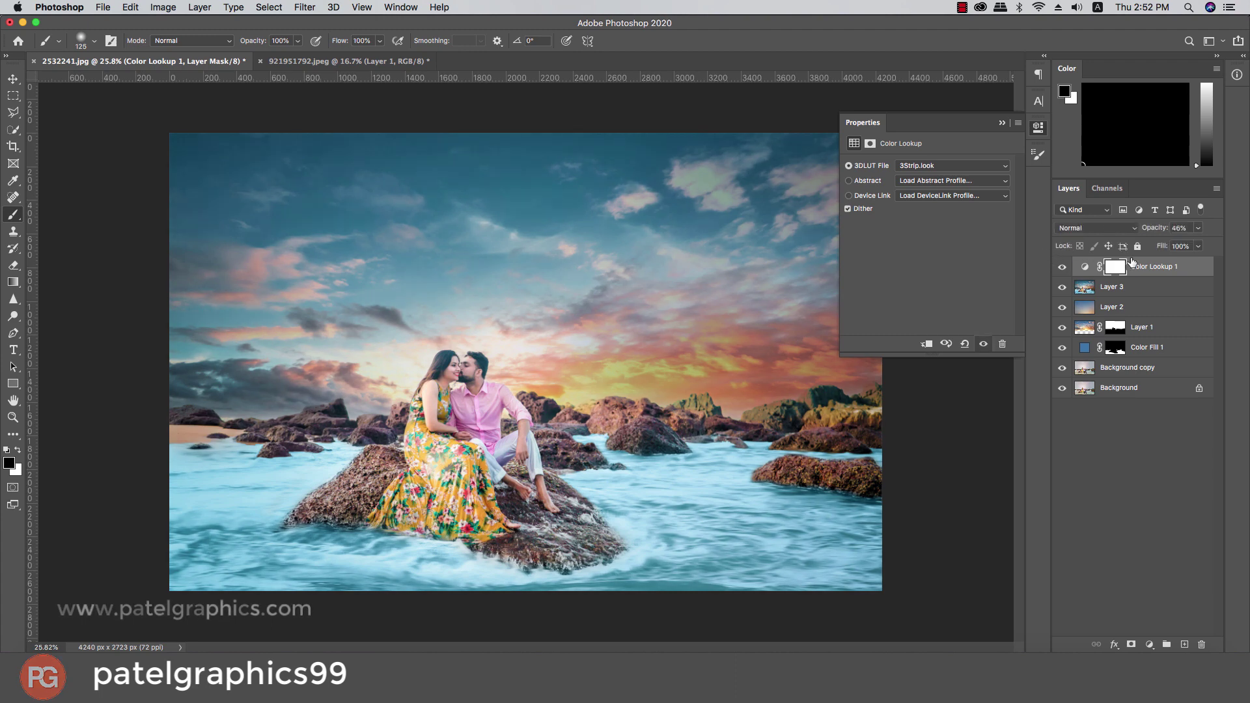
Step: Duplicate Color Lookup 1 and preview Bleach Bypass, Candlelight, Crisp_Warm and Crisp_Winter on the copy
{"action": "key", "text": "ctrl+j"}
{"action": "left_click", "coordinate": [923, 167]}
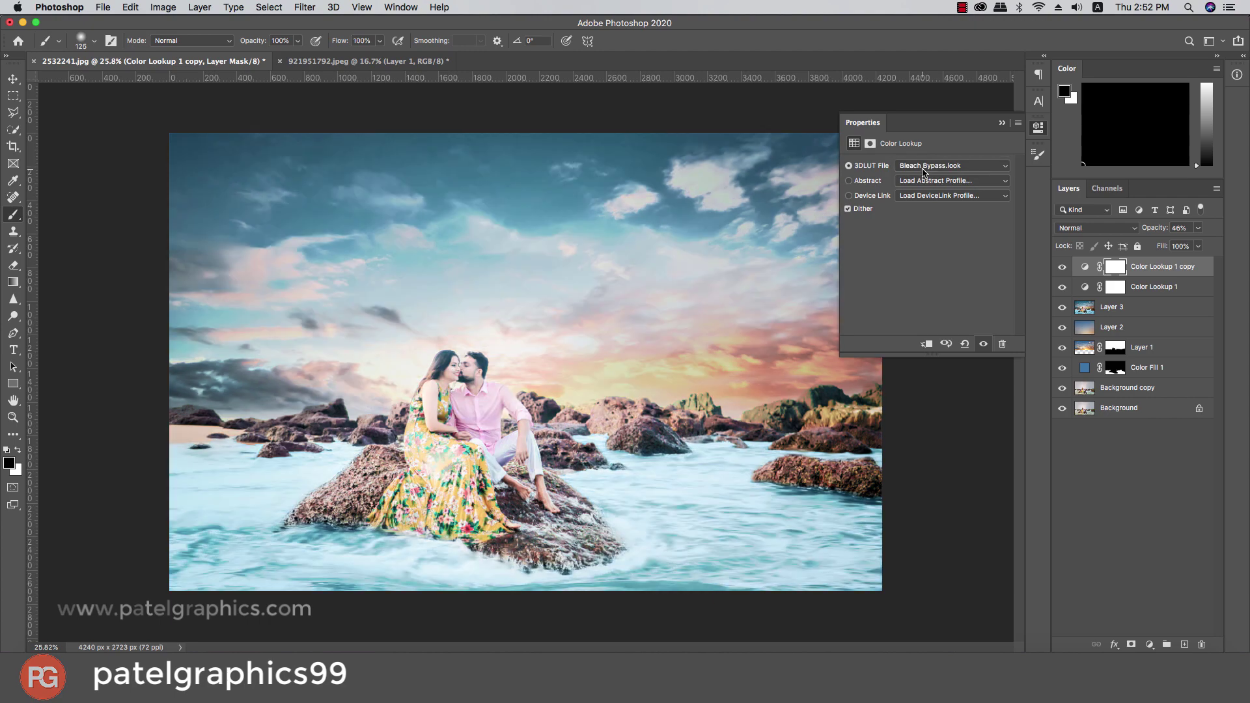
{"action": "left_click", "coordinate": [921, 166]}
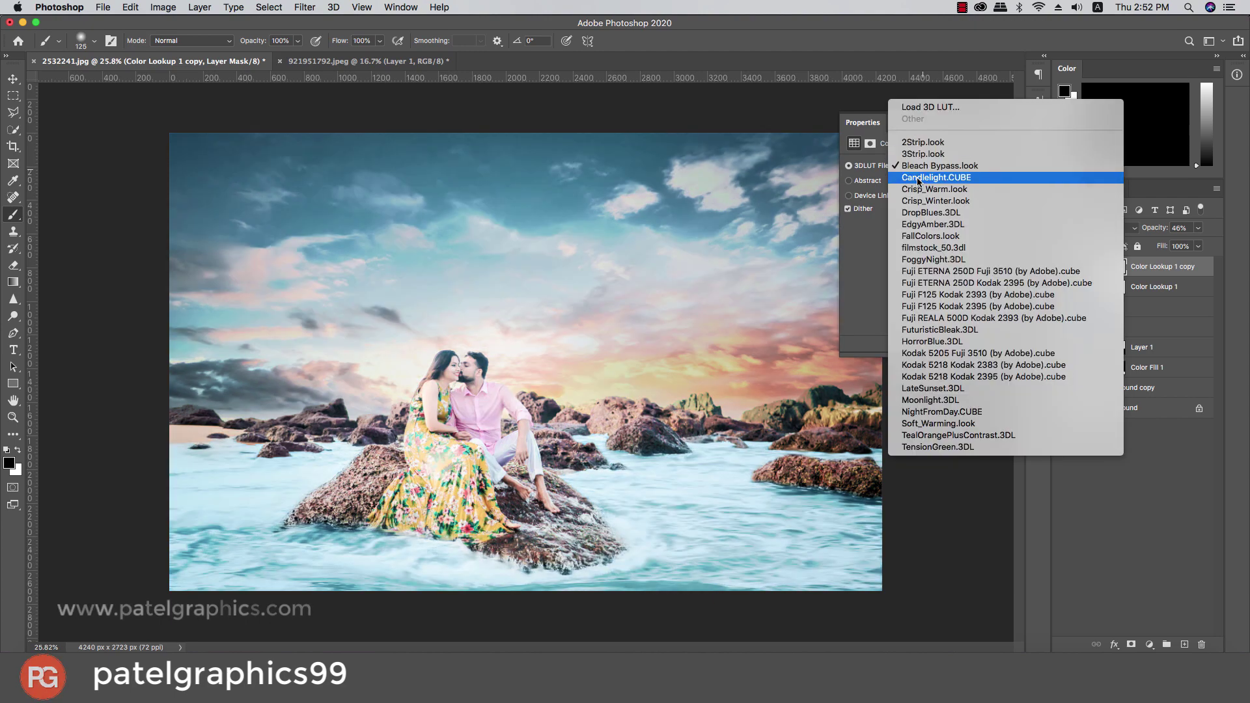
{"action": "left_click", "coordinate": [920, 179]}
{"action": "left_click", "coordinate": [920, 166]}
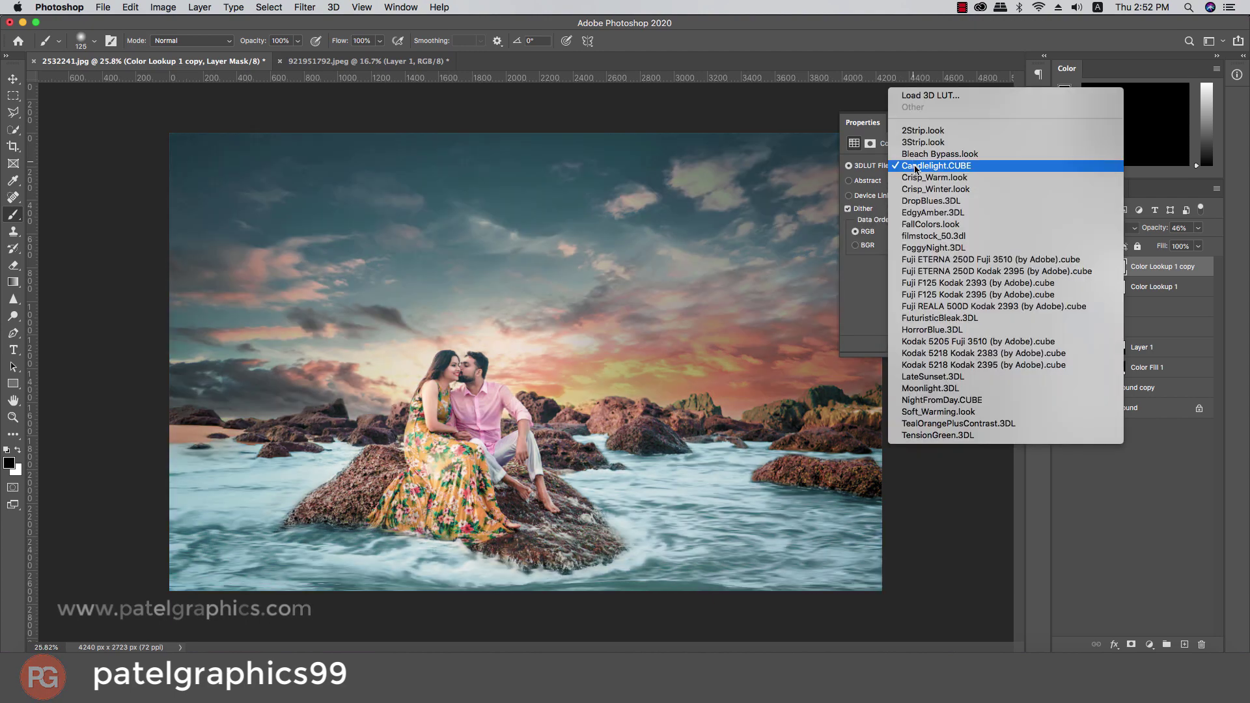
{"action": "left_click", "coordinate": [918, 178]}
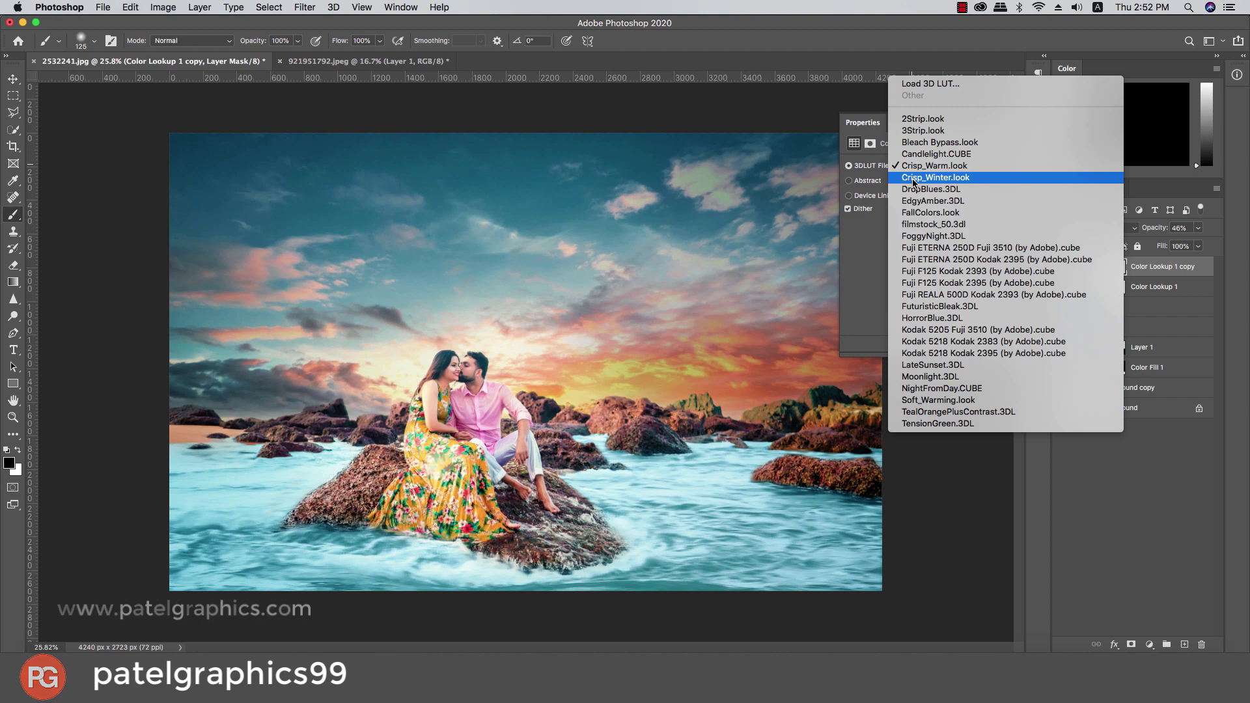
{"action": "left_click", "coordinate": [918, 180]}
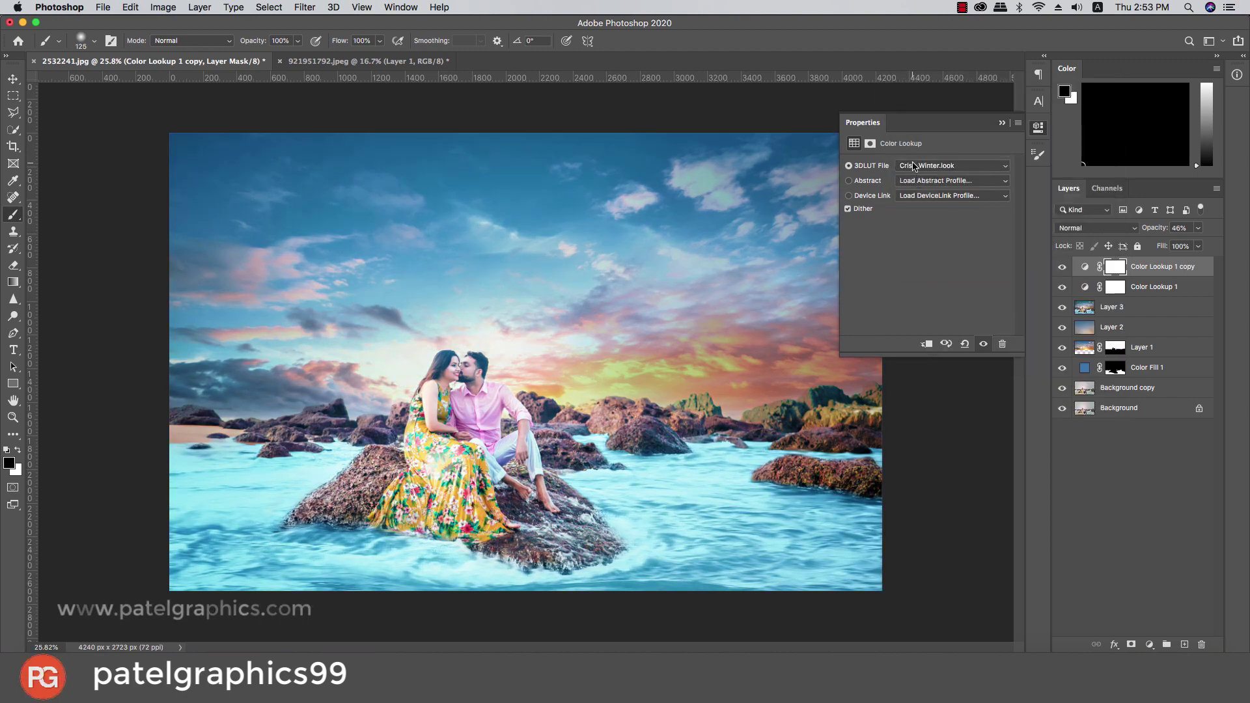
Step: Preview more looks, then apply Fuji ETERNA 250D Fuji 3510 to Color Lookup 1 copy
{"action": "left_click", "coordinate": [916, 180]}
{"action": "left_click", "coordinate": [916, 180]}
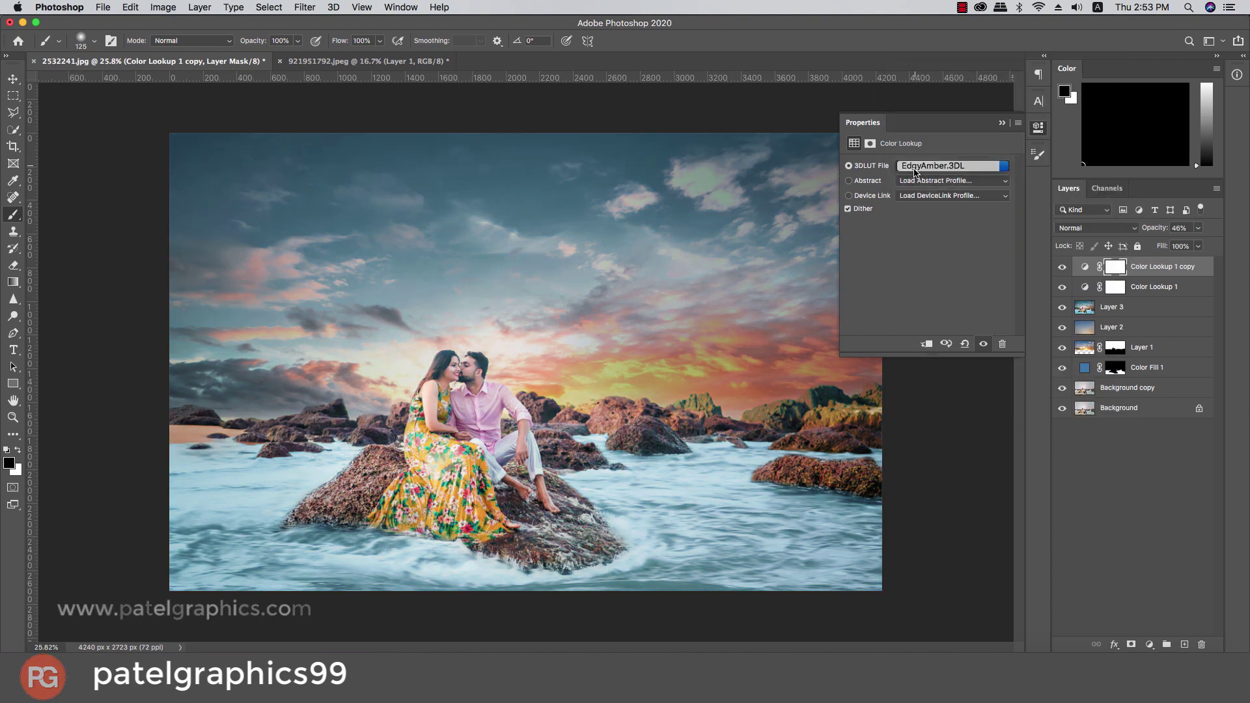
{"action": "left_click", "coordinate": [919, 165]}
{"action": "left_click", "coordinate": [918, 178]}
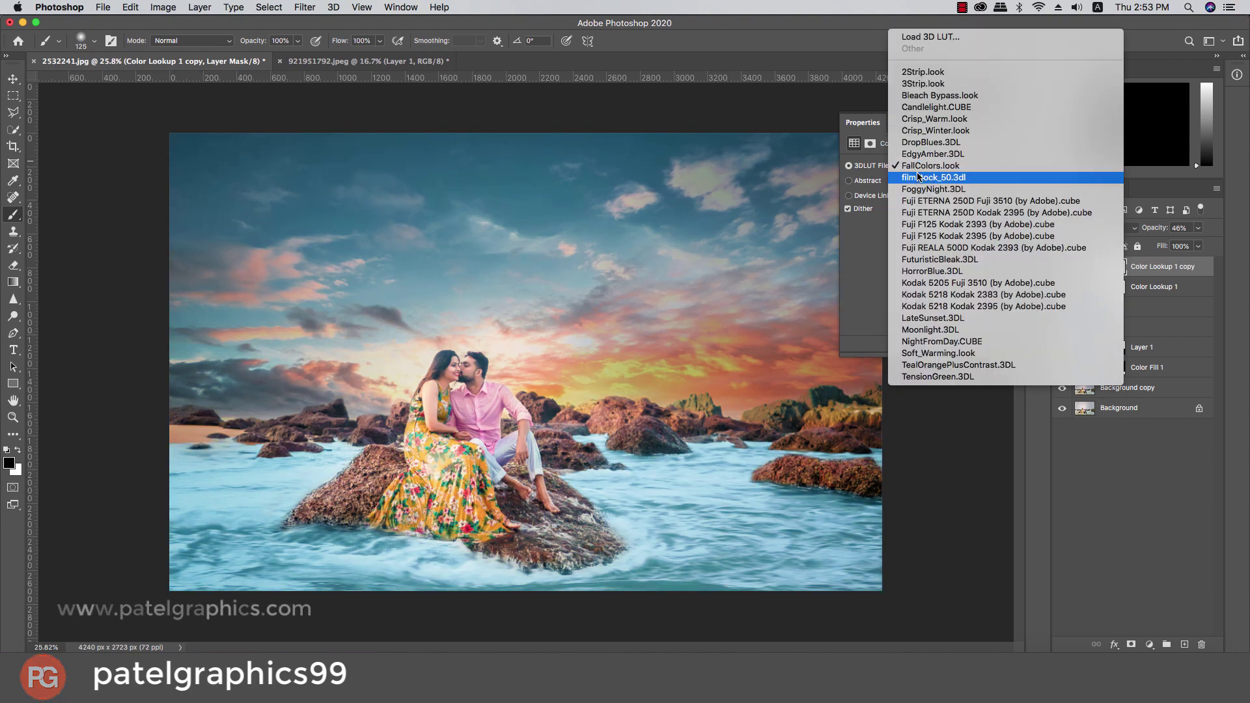
{"action": "left_click", "coordinate": [918, 177]}
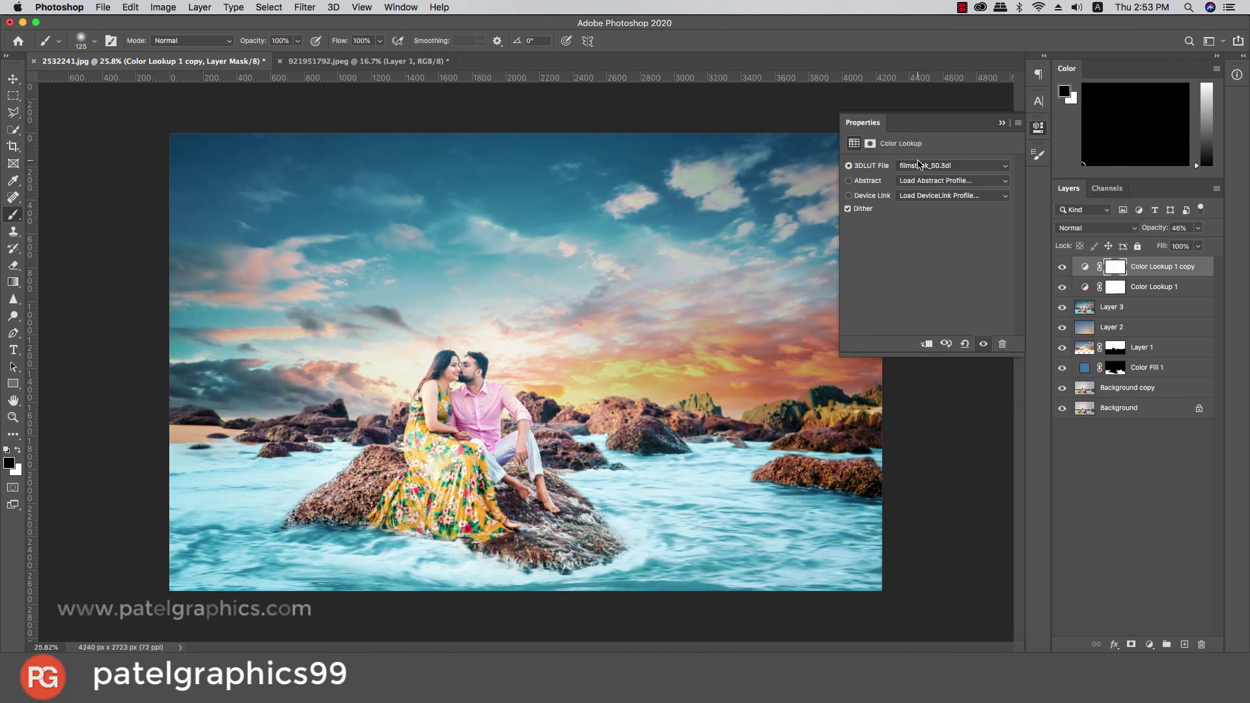
{"action": "left_click", "coordinate": [919, 165]}
{"action": "left_click", "coordinate": [918, 177]}
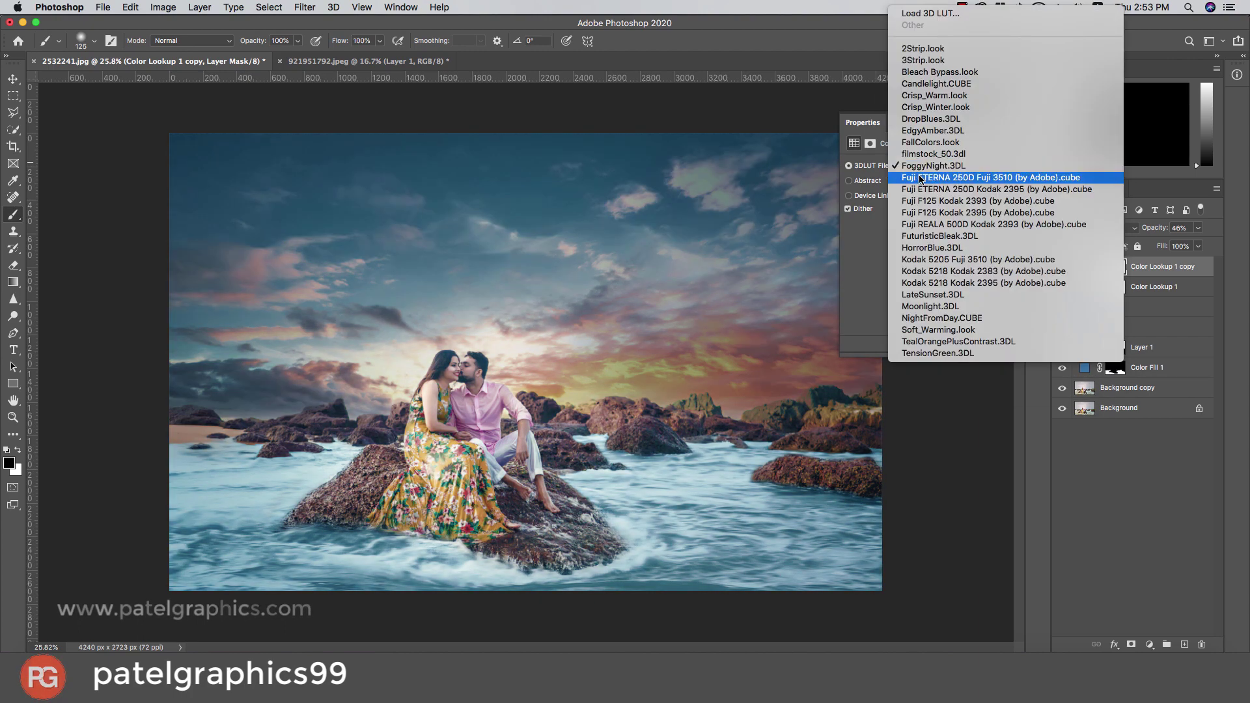
{"action": "left_click", "coordinate": [921, 178]}
Step: Lower the Color Lookup 1 copy's opacity to 42%
{"action": "left_click", "coordinate": [1198, 229]}
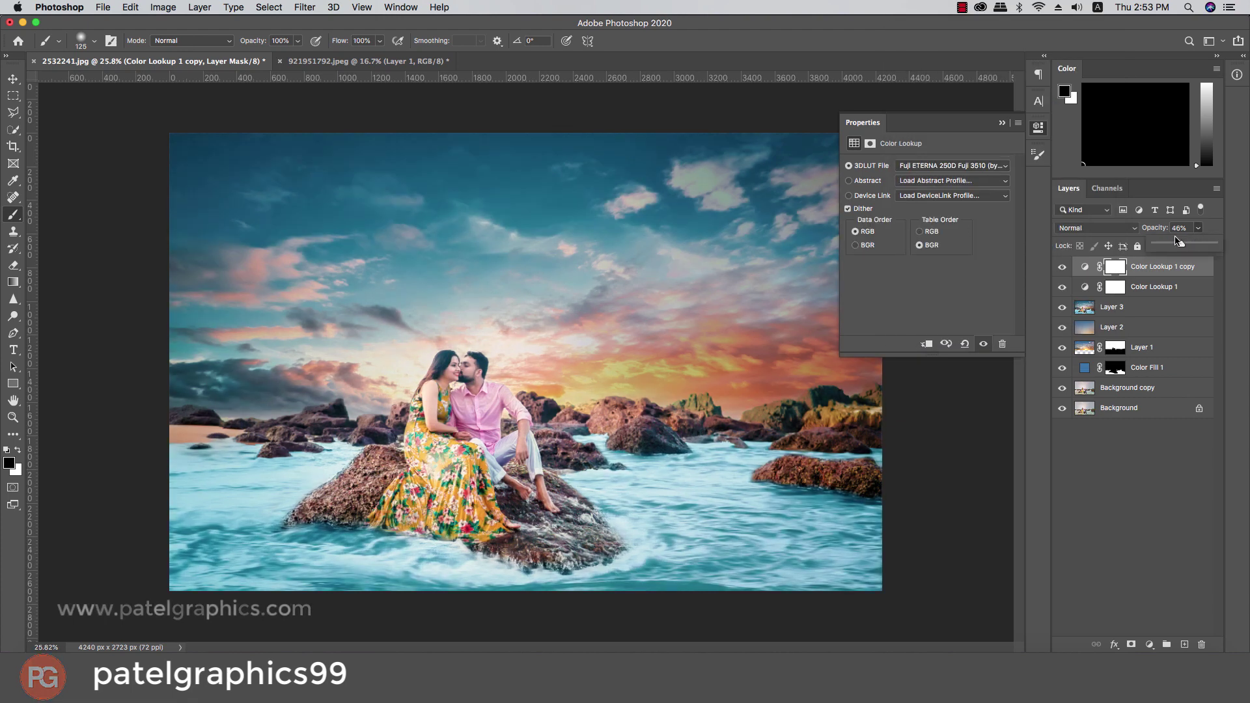
{"action": "left_click_drag", "start_coordinate": [1182, 244], "coordinate": [1181, 246]}
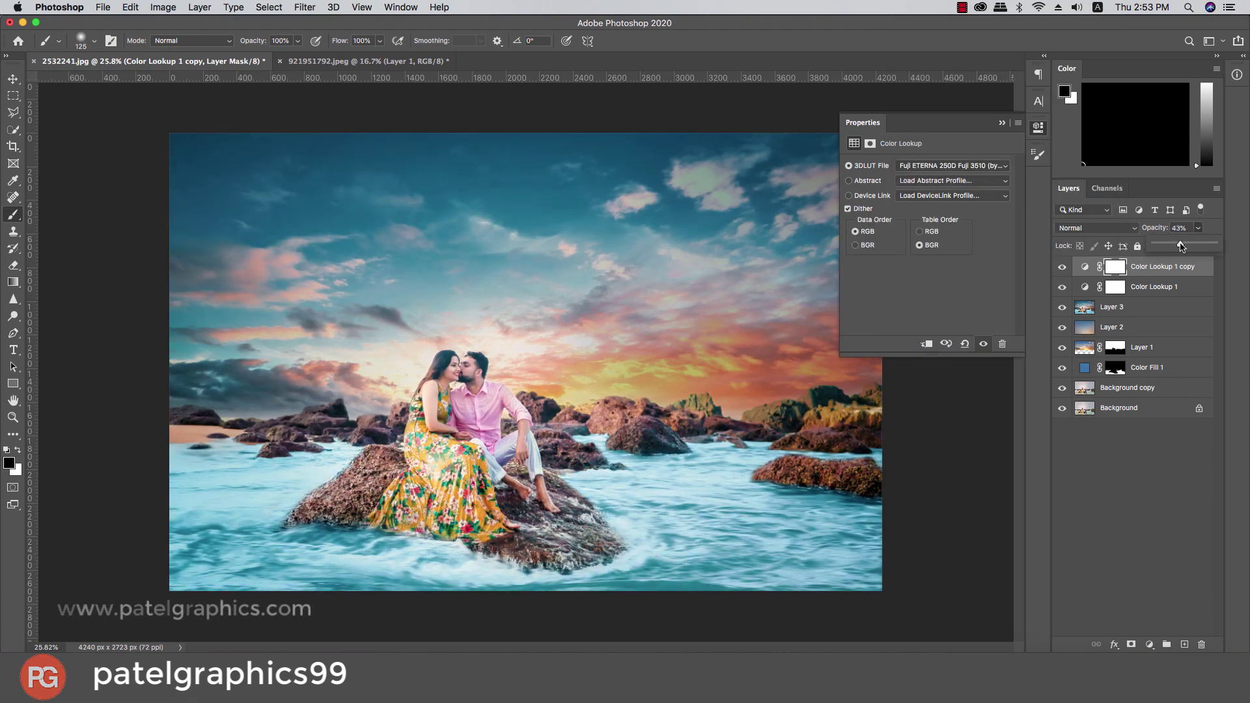
{"action": "left_click", "coordinate": [1062, 267]}
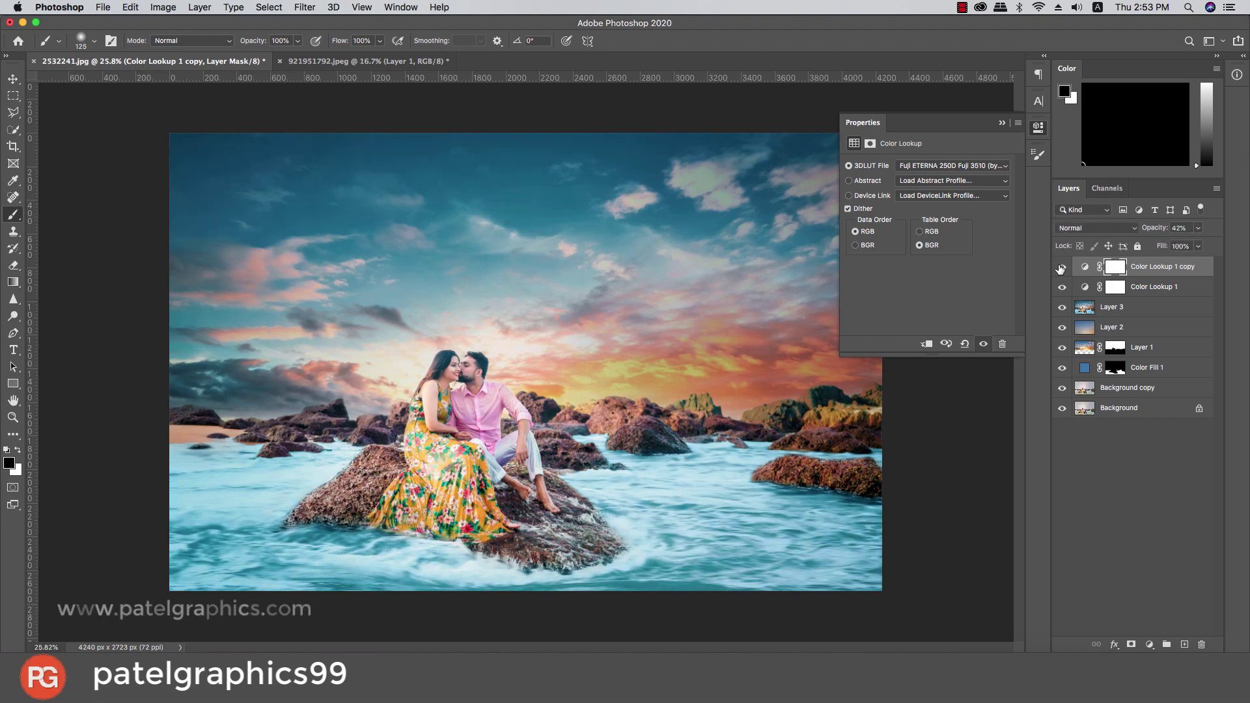
{"action": "scroll", "coordinate": [572, 343], "scroll_direction": "down", "scroll_amount": 3}
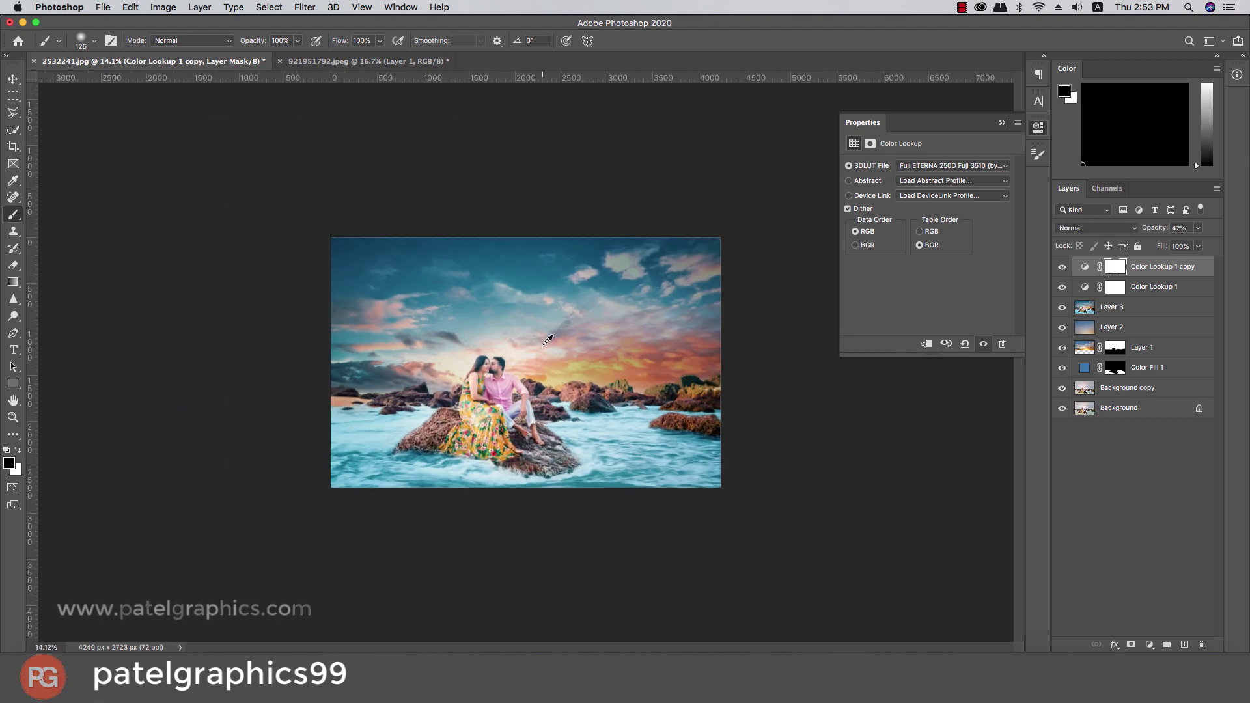
{"action": "scroll", "coordinate": [547, 342], "scroll_direction": "up", "scroll_amount": 2}
{"action": "scroll", "coordinate": [548, 342], "scroll_direction": "up", "scroll_amount": 1}
{"action": "scroll", "coordinate": [546, 342], "scroll_direction": "up", "scroll_amount": 1}
{"action": "scroll", "coordinate": [544, 341], "scroll_direction": "up", "scroll_amount": 1}
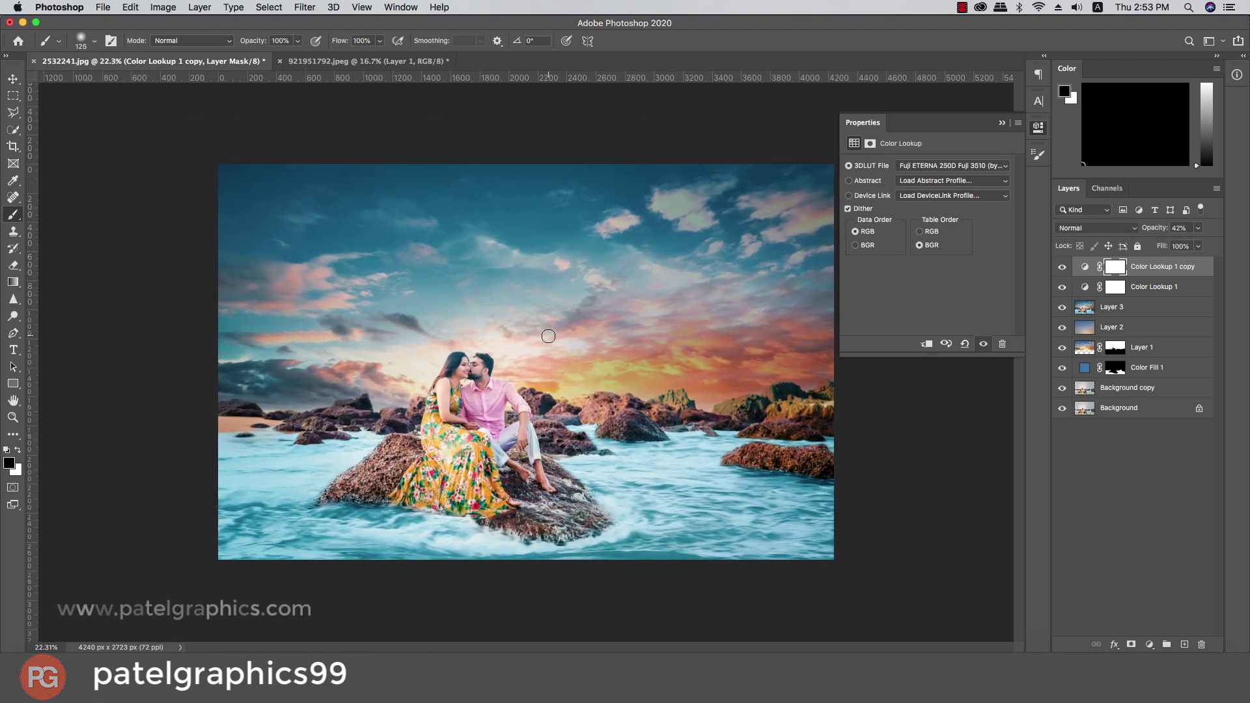
{"action": "scroll", "coordinate": [539, 341], "scroll_direction": "up", "scroll_amount": 1}
{"action": "scroll", "coordinate": [539, 341], "scroll_direction": "up", "scroll_amount": 2}
{"action": "scroll", "coordinate": [537, 335], "scroll_direction": "up", "scroll_amount": 2}
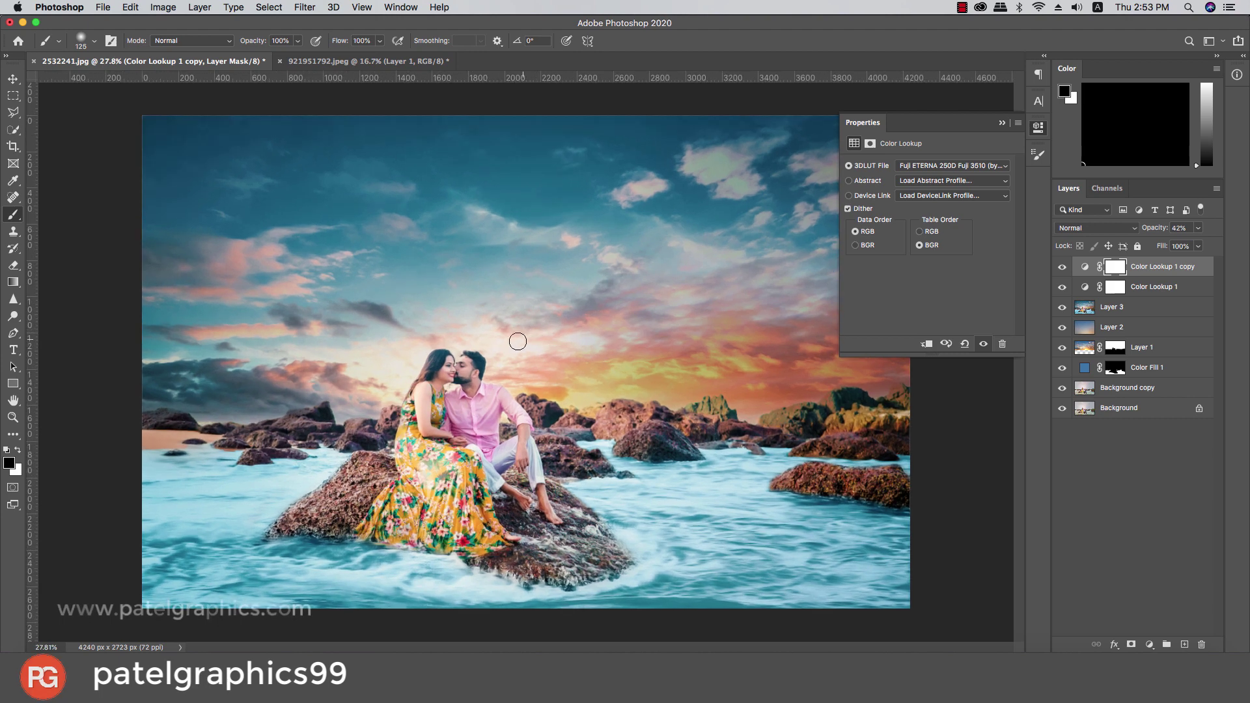
Step: Switch to the Move tool and make Layer 3 the active layer
{"action": "key", "text": "v"}
{"action": "left_click", "coordinate": [466, 364]}
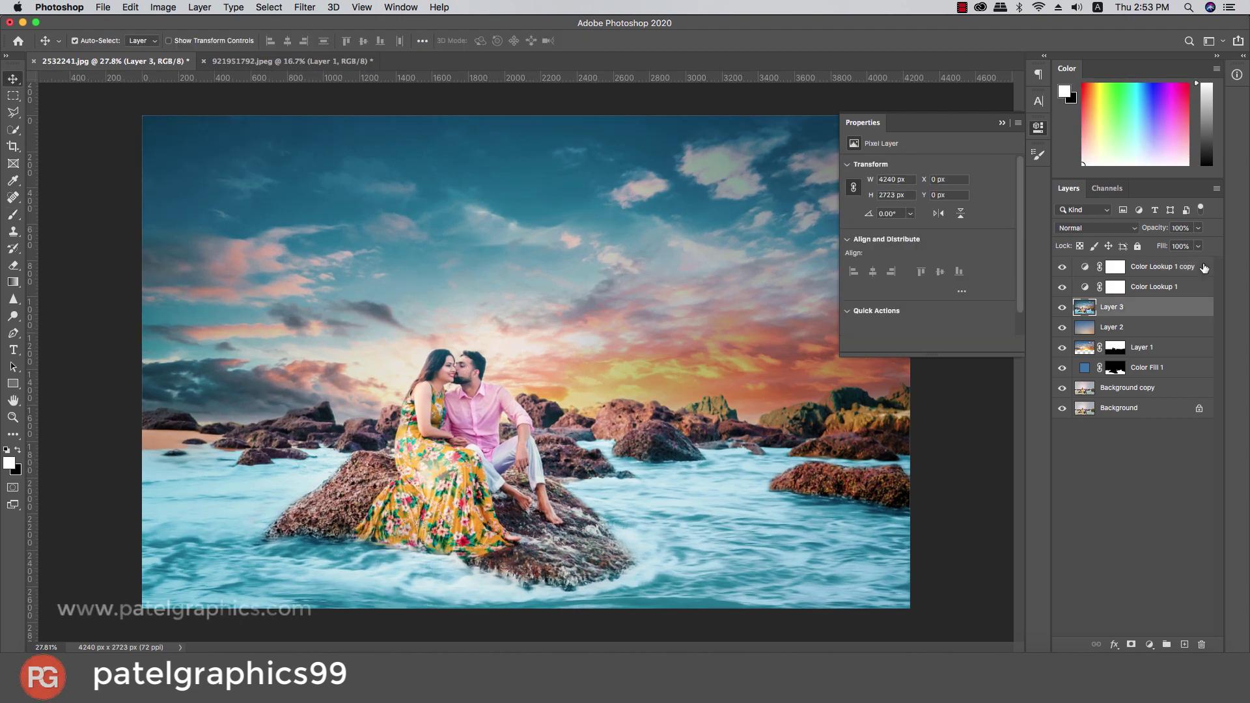
{"action": "left_click", "coordinate": [1149, 644]}
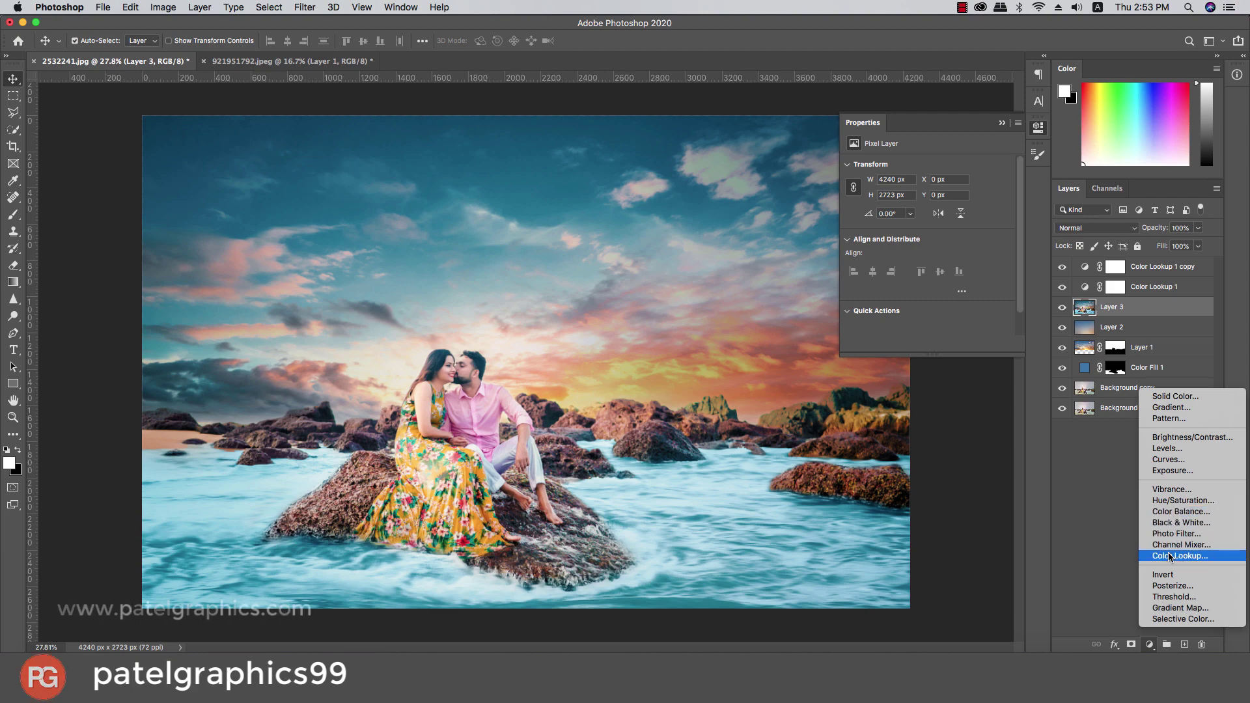
Step: Add a Color Lookup layer above Layer 3 using Bleach Bypass at 26% opacity
{"action": "left_click", "coordinate": [1170, 555]}
{"action": "left_click", "coordinate": [923, 166]}
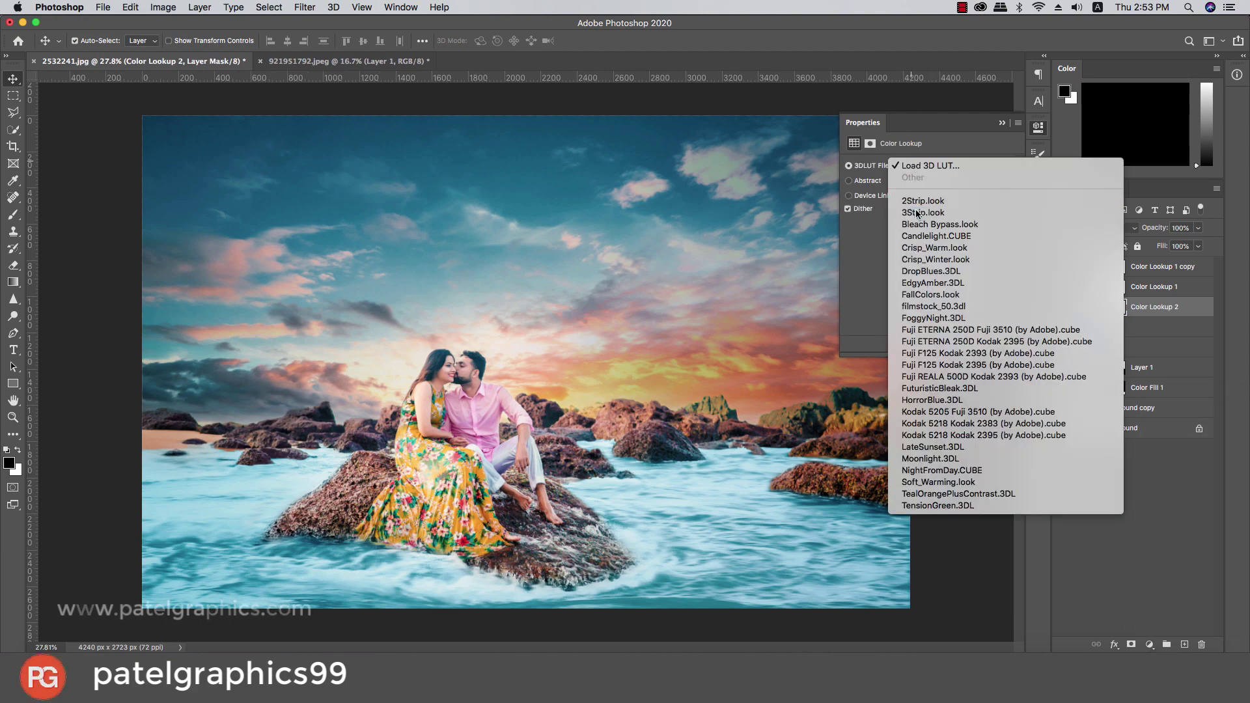
{"action": "left_click", "coordinate": [923, 180]}
{"action": "left_click", "coordinate": [924, 166]}
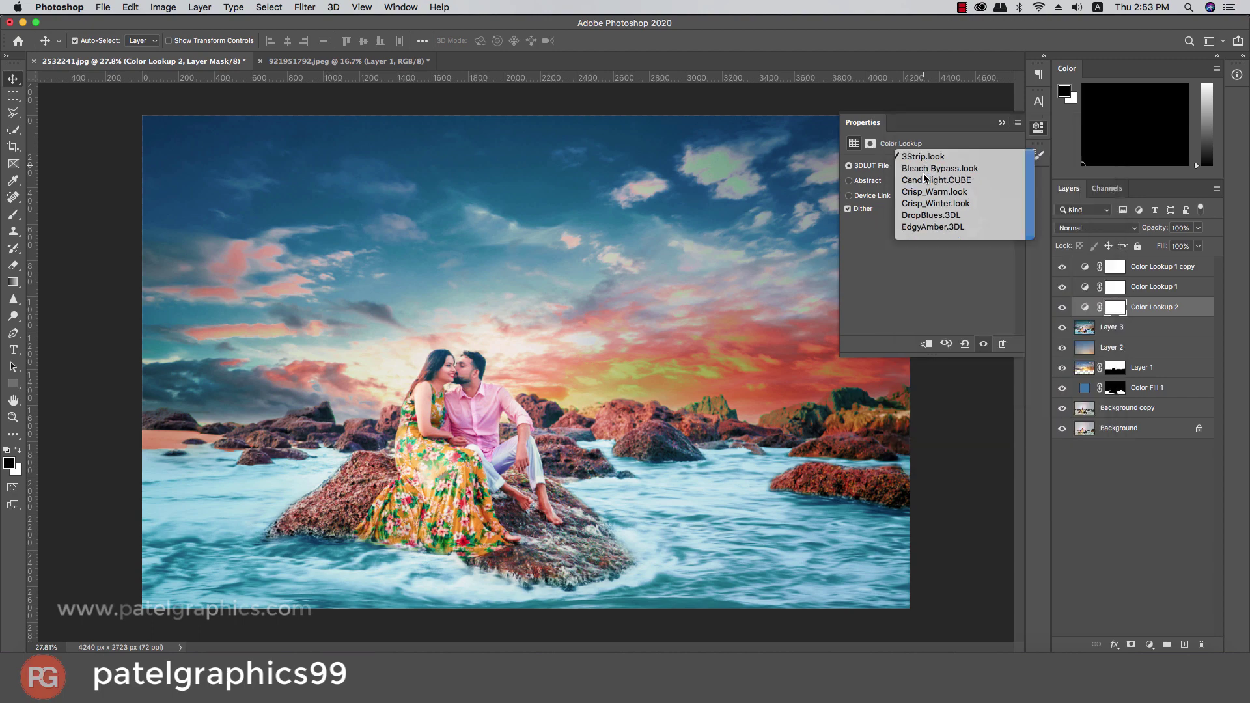
{"action": "left_click", "coordinate": [926, 177]}
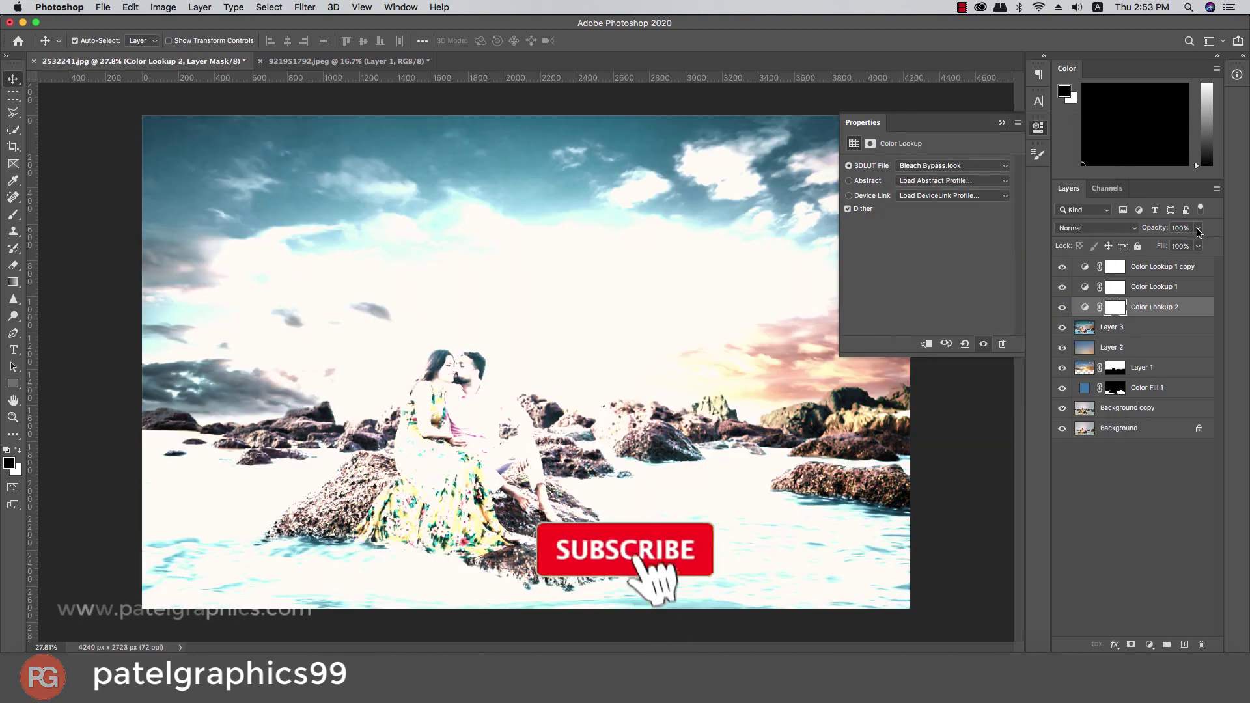
{"action": "mouse_move", "coordinate": [1198, 227]}
{"action": "left_mouse_down"}
{"action": "mouse_move", "coordinate": [1135, 247]}
{"action": "mouse_move", "coordinate": [1153, 245]}
{"action": "left_mouse_up"}
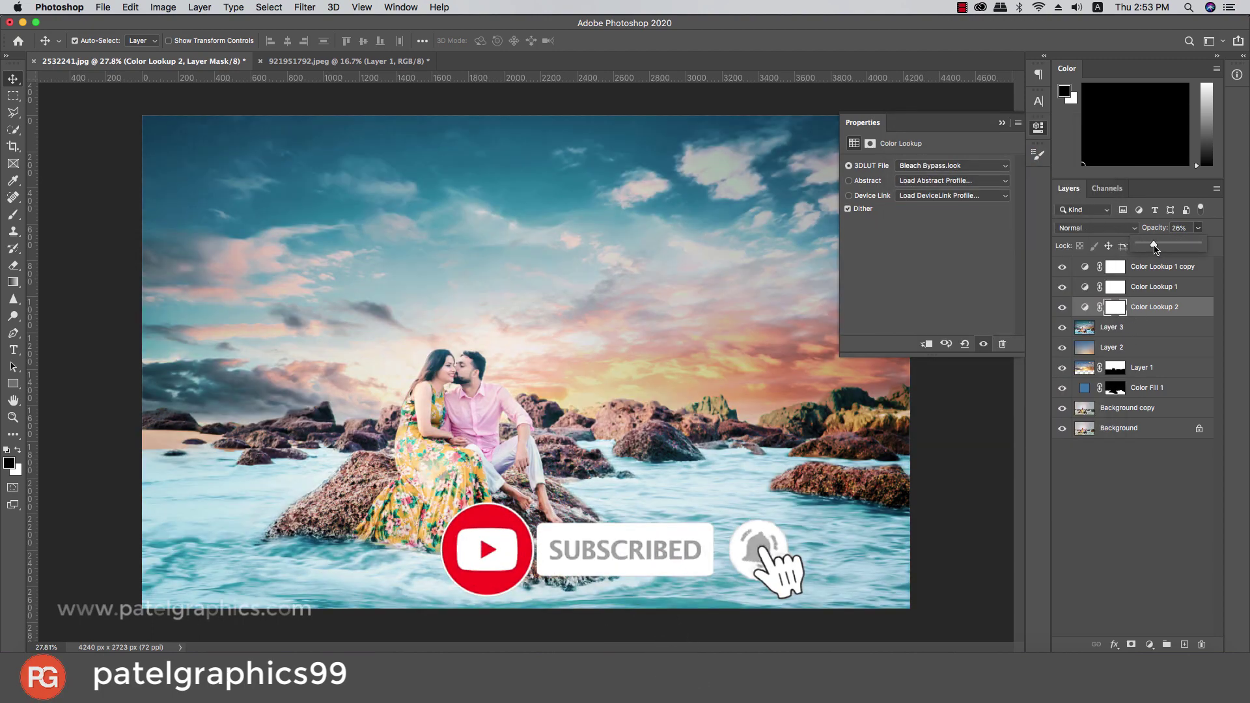
Step: Invert the new grade's layer mask to black so the look is hidden
{"action": "left_click", "coordinate": [1116, 307]}
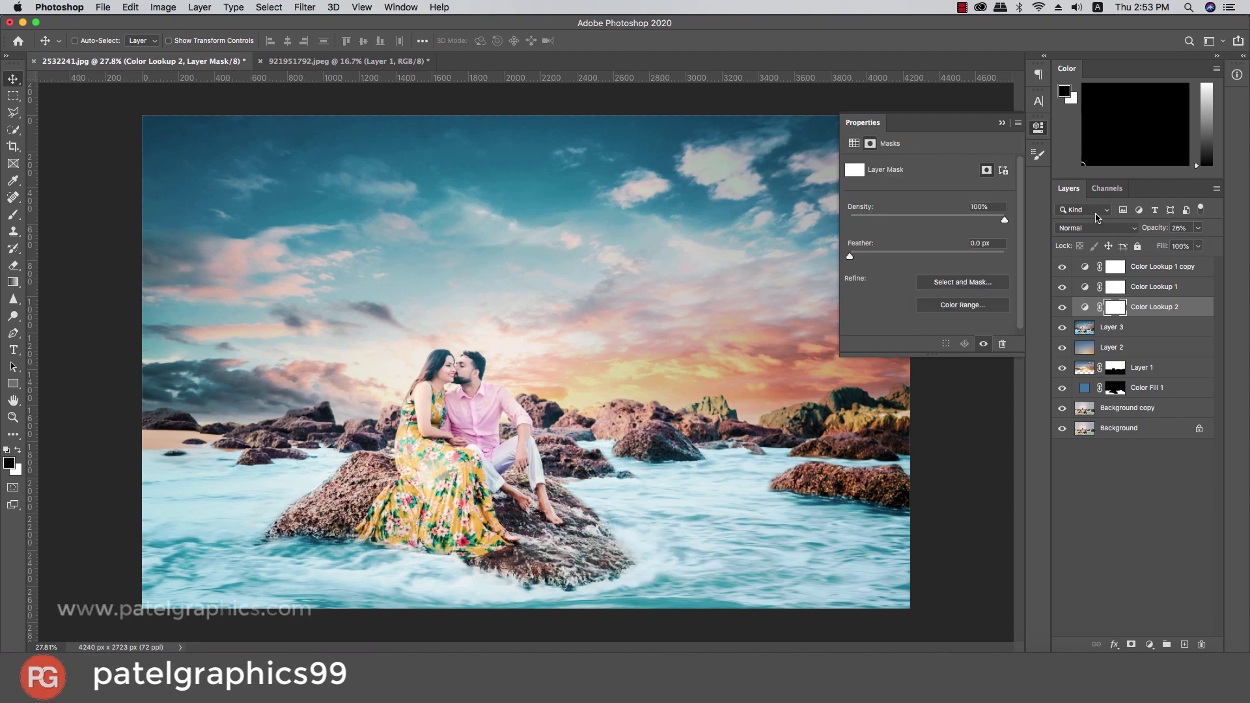
{"action": "key", "text": "ctrl+i"}
{"action": "scroll", "coordinate": [503, 341], "scroll_direction": "up", "scroll_amount": 3}
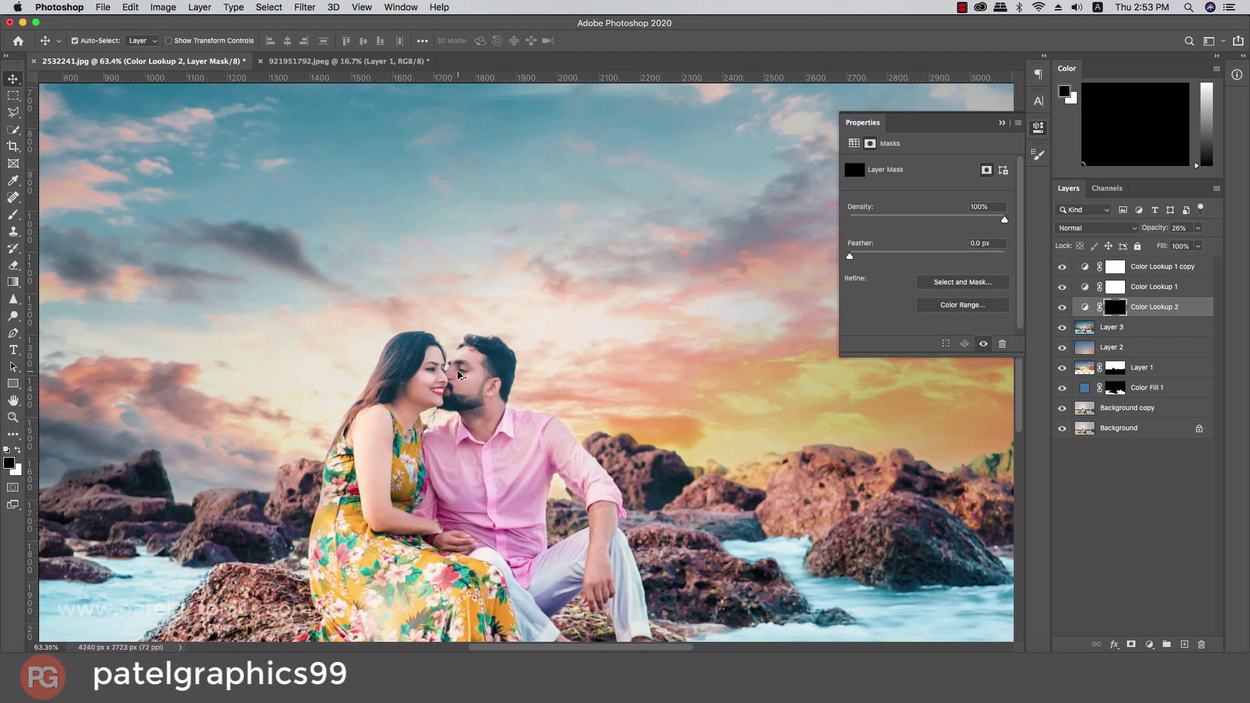
{"action": "scroll", "coordinate": [503, 341], "scroll_direction": "up", "scroll_amount": 3}
Step: With a small white brush, paint the mask over the man's cheek and jaw
{"action": "scroll", "coordinate": [502, 342], "scroll_direction": "up", "scroll_amount": 3}
{"action": "key", "text": "b"}
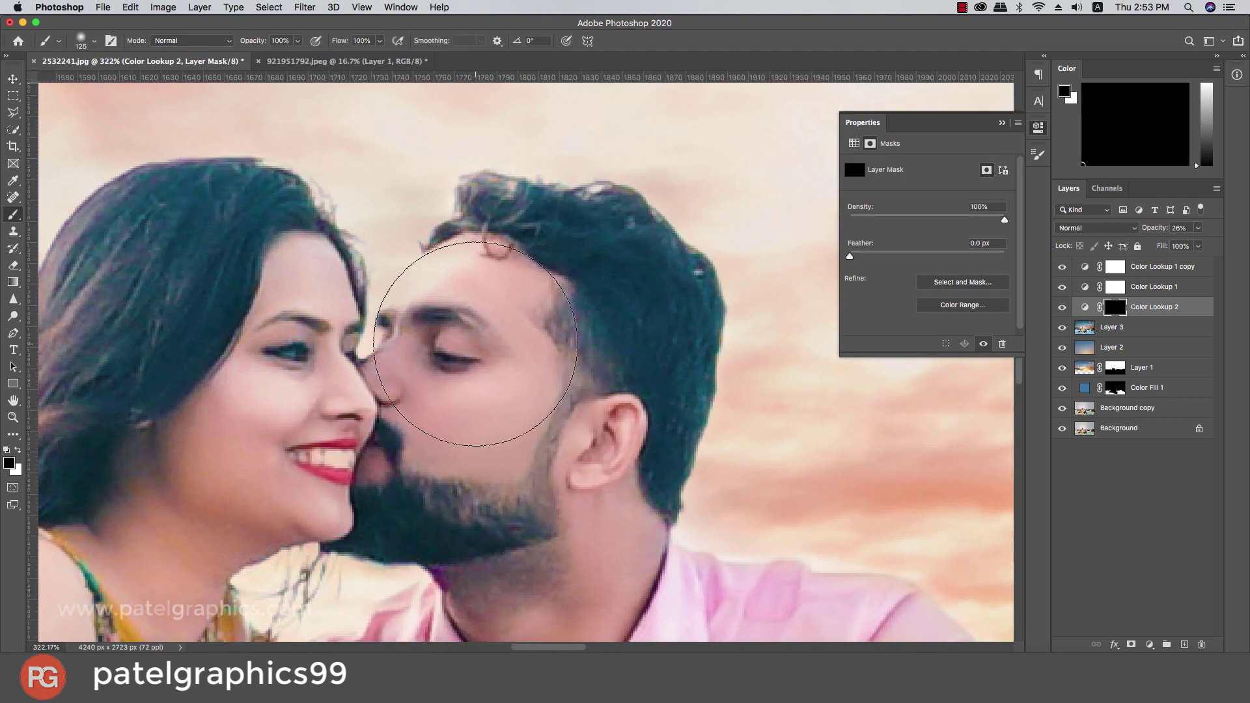
{"action": "key", "text": "bracketleft"}
{"action": "key", "text": "bracketleft"}
{"action": "key", "text": "bracketleft"}
{"action": "key", "text": "bracketleft"}
{"action": "key", "text": "bracketleft"}
{"action": "key", "text": "bracketleft"}
{"action": "key", "text": "bracketleft"}
{"action": "key", "text": "bracketleft"}
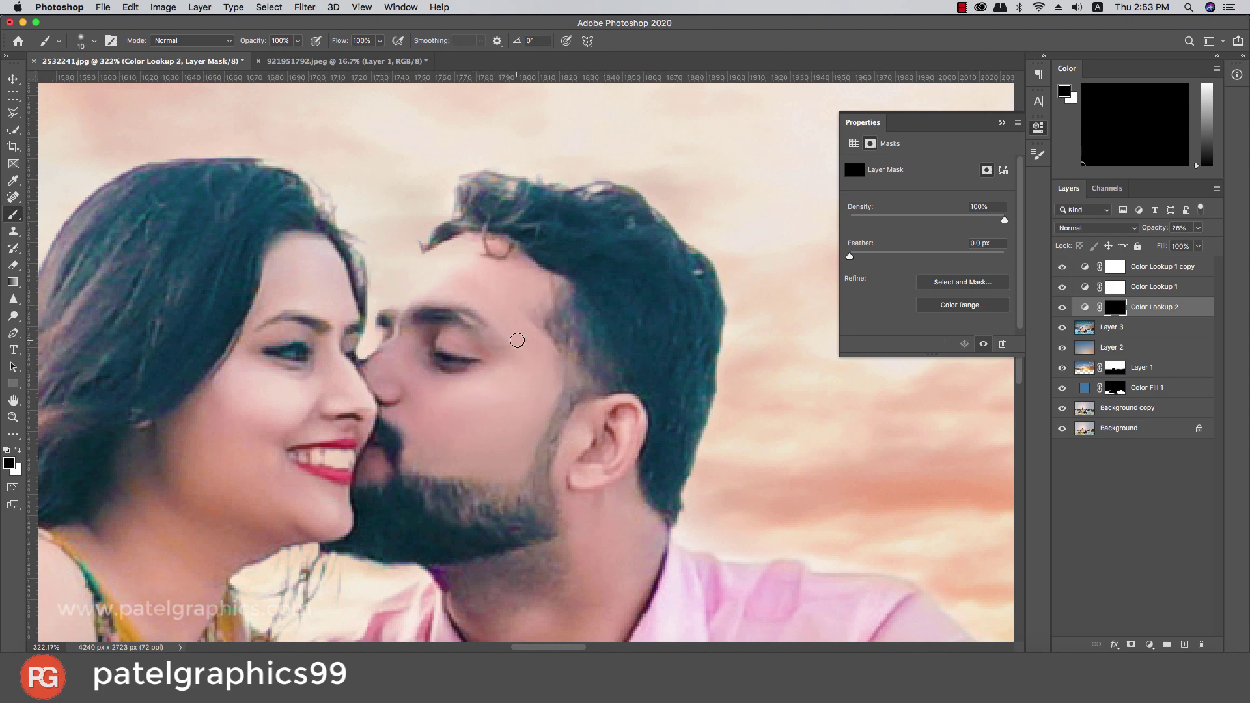
{"action": "left_click", "coordinate": [17, 450]}
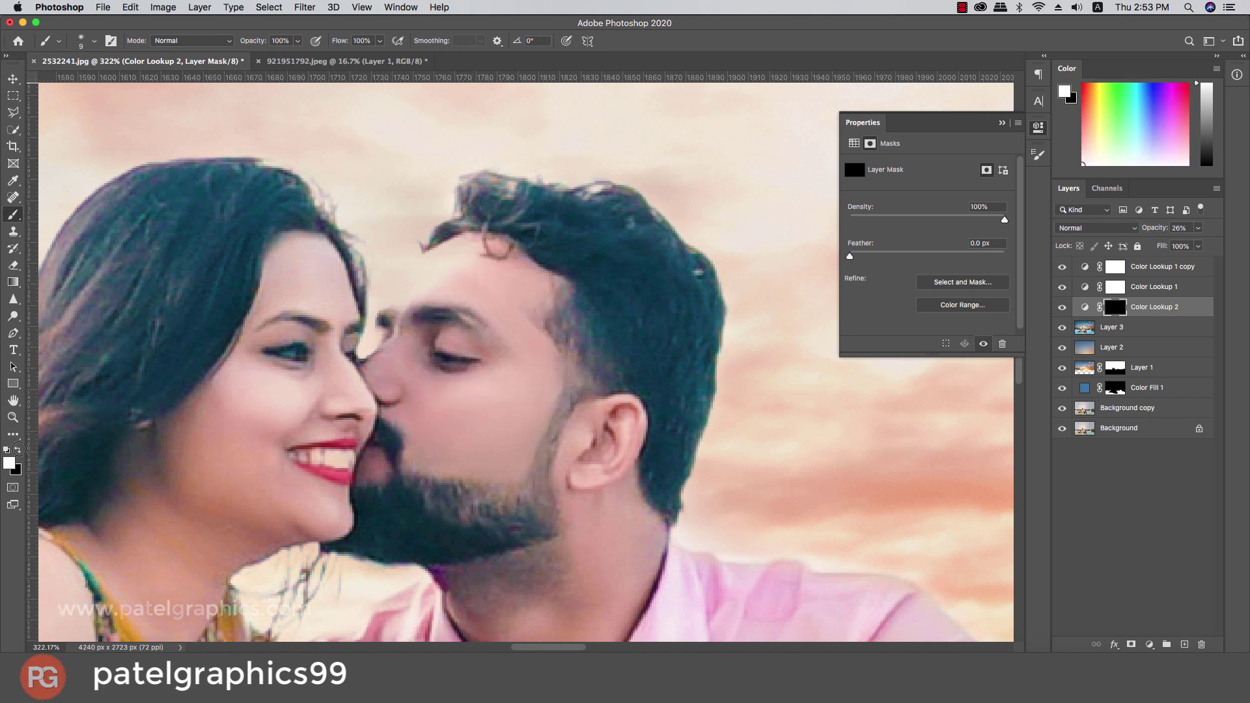
{"action": "mouse_move", "coordinate": [521, 318]}
{"action": "left_mouse_down"}
{"action": "mouse_move", "coordinate": [544, 405]}
{"action": "mouse_move", "coordinate": [517, 475]}
{"action": "left_mouse_up"}
{"action": "left_click_drag", "start_coordinate": [413, 470], "coordinate": [396, 416]}
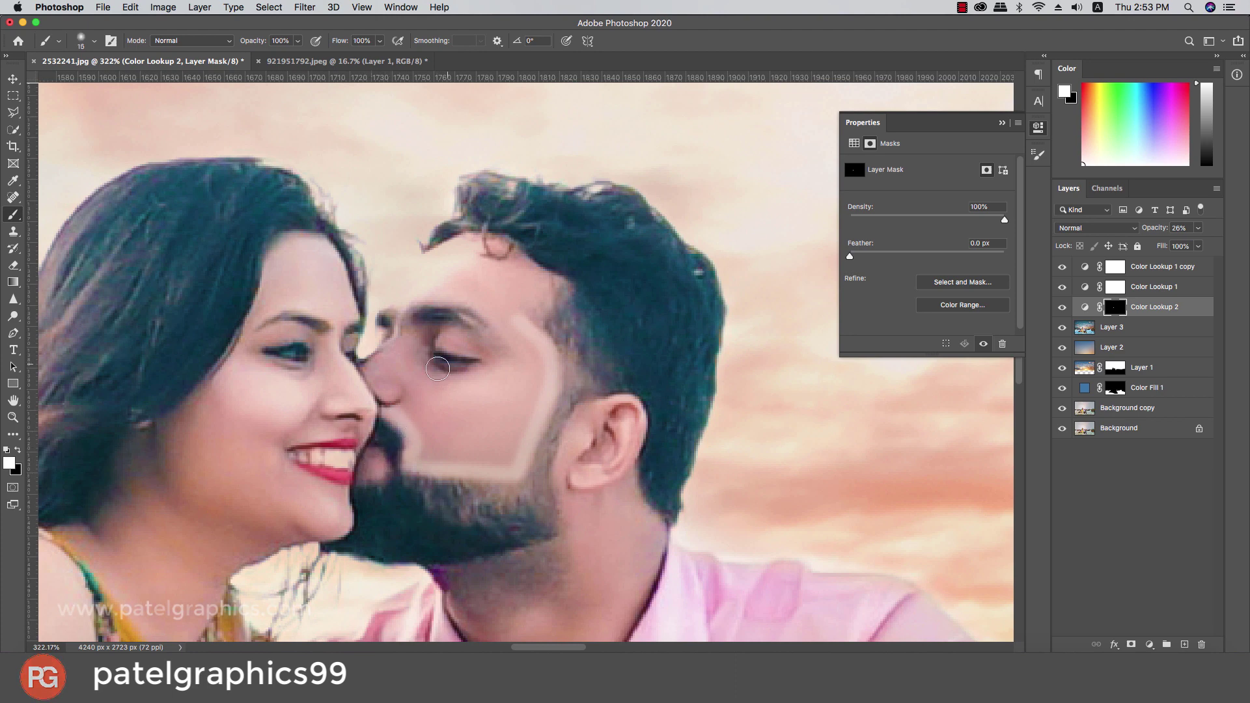
{"action": "key", "text": "bracketright"}
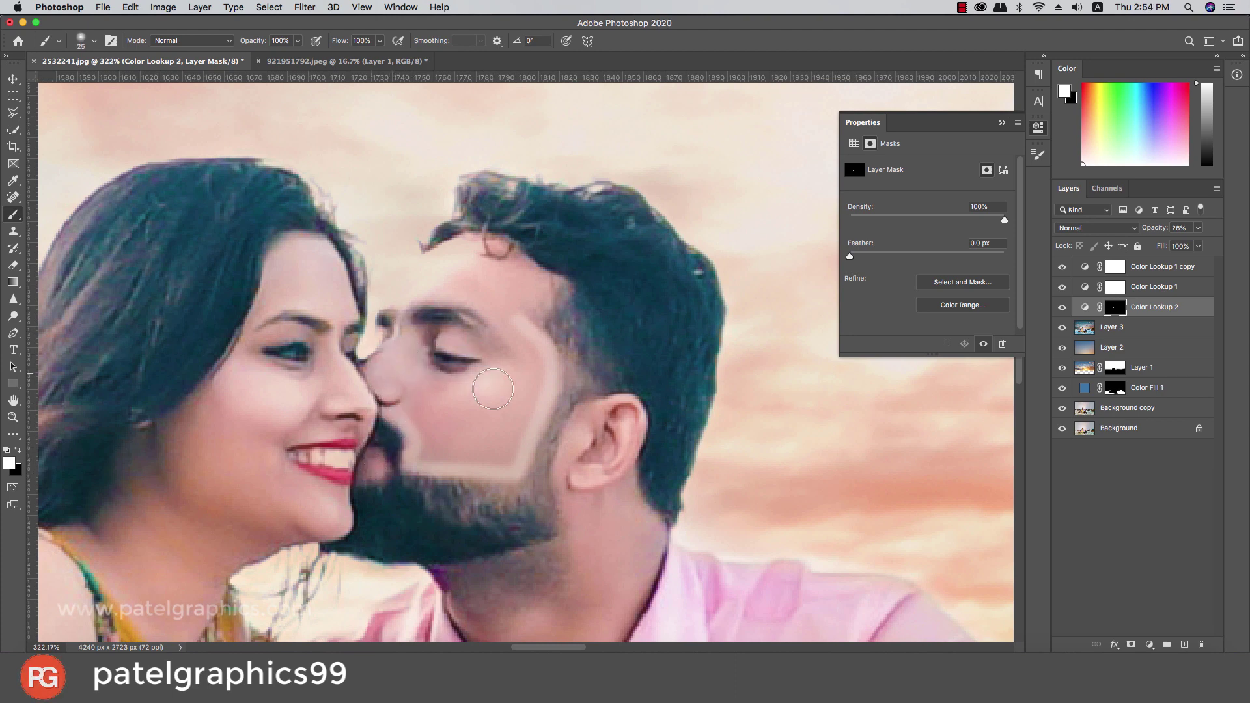
{"action": "mouse_move", "coordinate": [493, 389]}
{"action": "left_mouse_down"}
{"action": "mouse_move", "coordinate": [430, 417]}
{"action": "mouse_move", "coordinate": [455, 456]}
{"action": "mouse_move", "coordinate": [502, 442]}
{"action": "mouse_move", "coordinate": [521, 338]}
{"action": "mouse_move", "coordinate": [531, 401]}
{"action": "left_mouse_up"}
Step: Paint the mask over the man's forehead and eyelid with a finer brush
{"action": "key", "text": "bracketleft"}
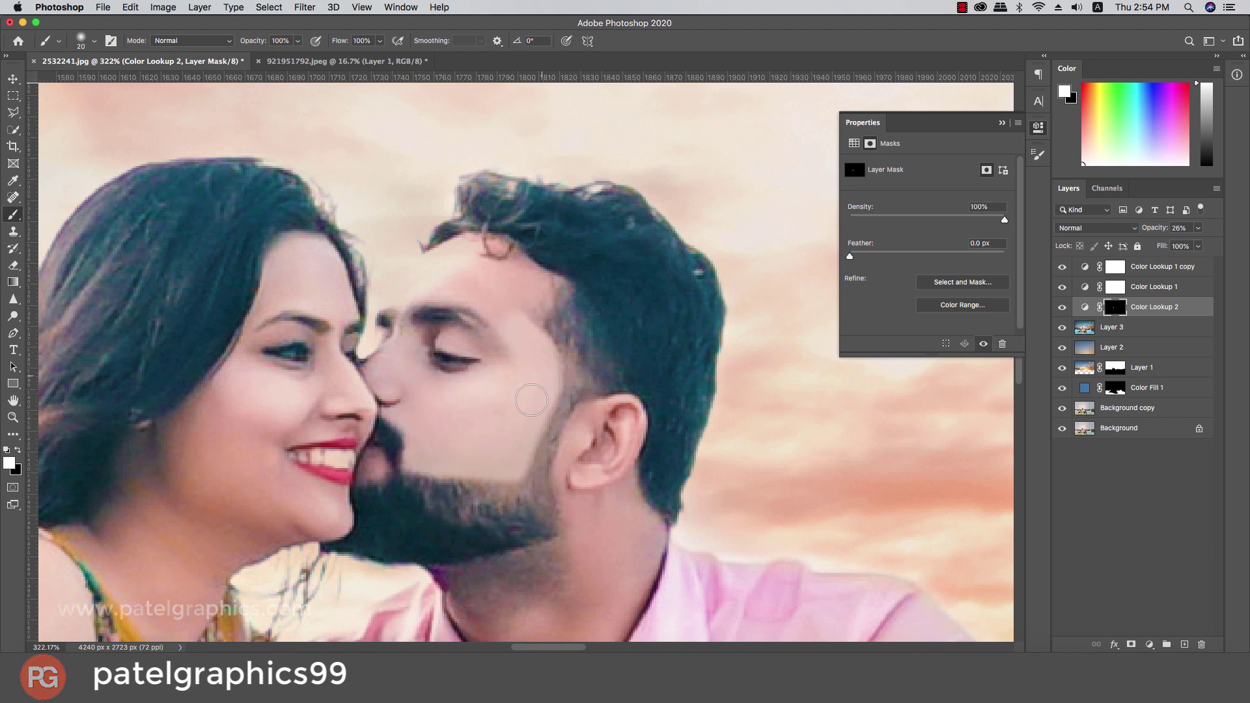
{"action": "mouse_move", "coordinate": [479, 441]}
{"action": "left_mouse_down"}
{"action": "mouse_move", "coordinate": [521, 339]}
{"action": "mouse_move", "coordinate": [463, 271]}
{"action": "mouse_move", "coordinate": [535, 289]}
{"action": "left_mouse_up"}
{"action": "key", "text": "bracketleft"}
{"action": "key", "text": "bracketleft"}
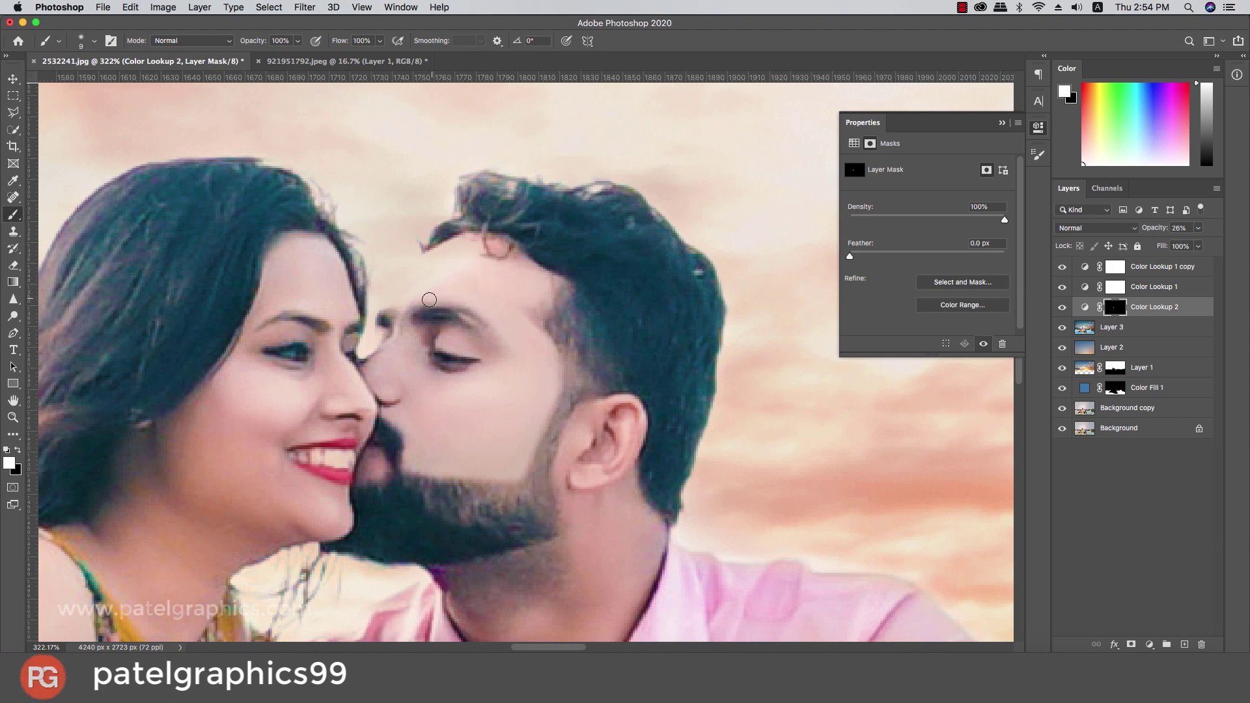
{"action": "left_click_drag", "start_coordinate": [427, 337], "coordinate": [495, 363]}
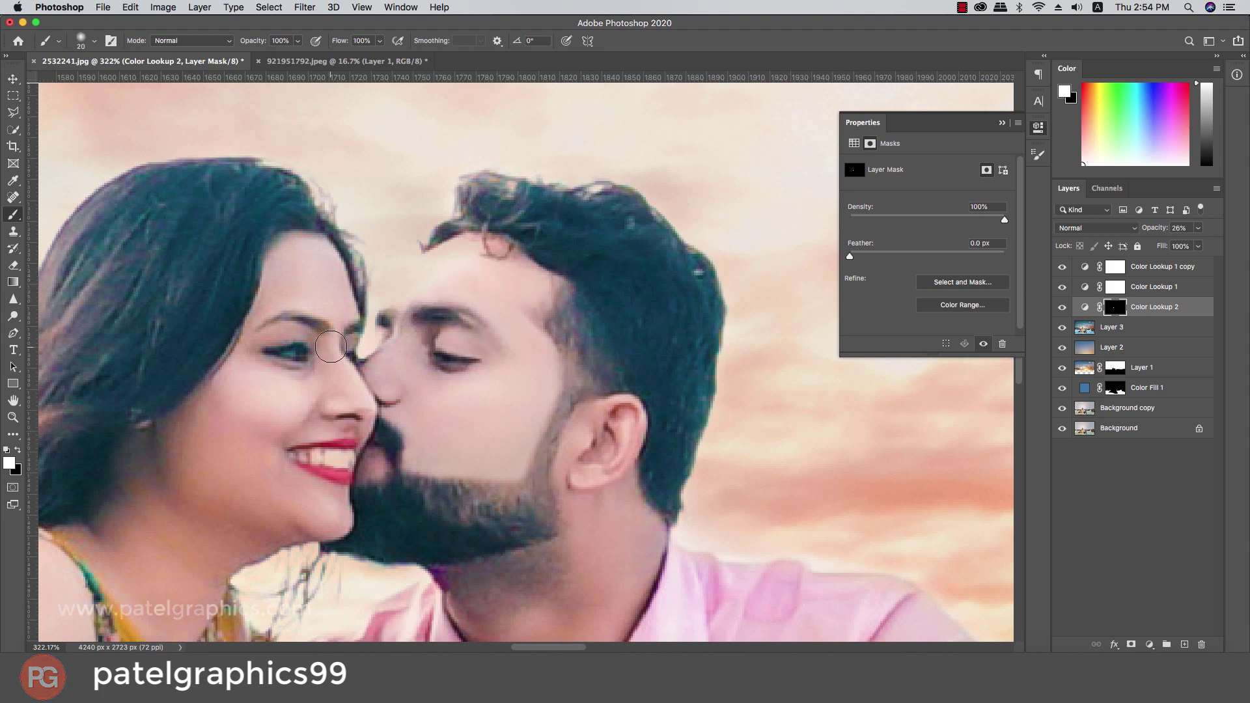
{"action": "key", "text": "bracketright"}
Step: Paint the mask over the woman's cheek, chin and neck and the man's neck
{"action": "mouse_move", "coordinate": [330, 347]}
{"action": "left_mouse_down"}
{"action": "mouse_move", "coordinate": [251, 438]}
{"action": "mouse_move", "coordinate": [215, 415]}
{"action": "mouse_move", "coordinate": [189, 456]}
{"action": "mouse_move", "coordinate": [257, 511]}
{"action": "mouse_move", "coordinate": [323, 524]}
{"action": "mouse_move", "coordinate": [220, 443]}
{"action": "mouse_move", "coordinate": [332, 450]}
{"action": "mouse_move", "coordinate": [352, 410]}
{"action": "mouse_move", "coordinate": [320, 297]}
{"action": "mouse_move", "coordinate": [261, 345]}
{"action": "mouse_move", "coordinate": [321, 372]}
{"action": "left_mouse_up"}
{"action": "scroll", "coordinate": [321, 372], "scroll_direction": "down", "scroll_amount": 5}
{"action": "key", "text": "bracketright"}
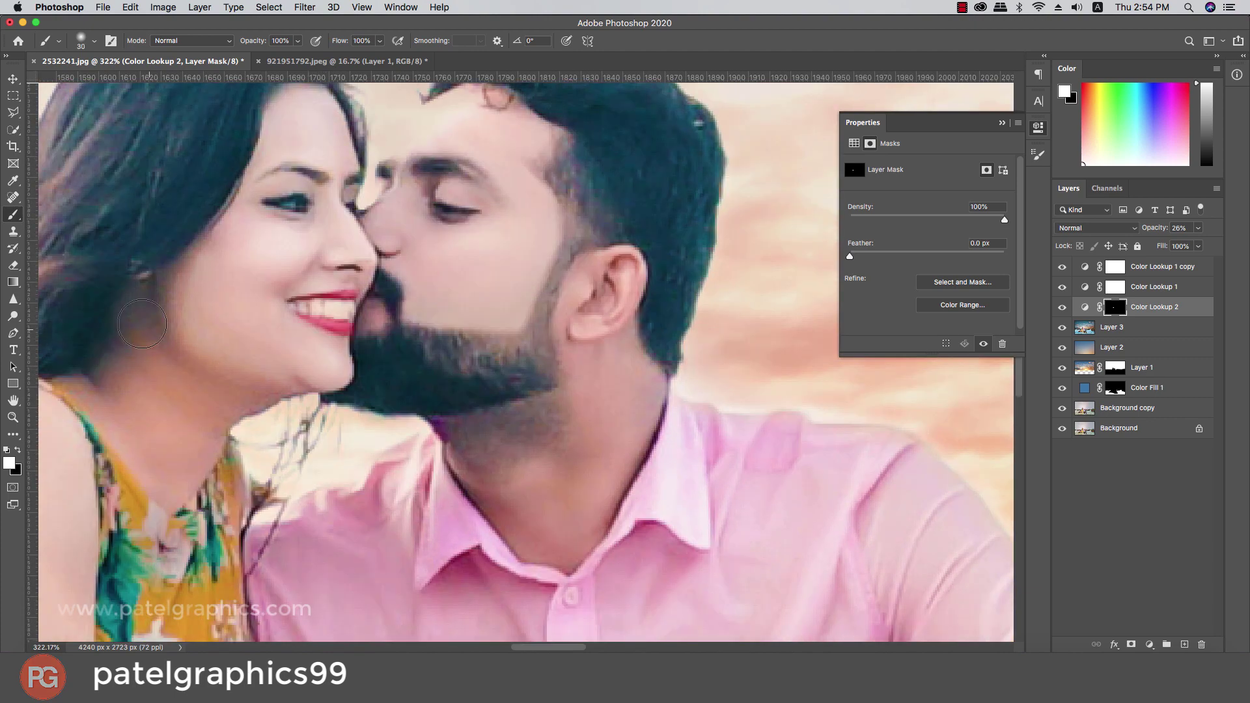
{"action": "mouse_move", "coordinate": [142, 324]}
{"action": "left_mouse_down"}
{"action": "mouse_move", "coordinate": [114, 339]}
{"action": "mouse_move", "coordinate": [162, 385]}
{"action": "mouse_move", "coordinate": [232, 393]}
{"action": "mouse_move", "coordinate": [181, 480]}
{"action": "mouse_move", "coordinate": [243, 381]}
{"action": "left_mouse_up"}
{"action": "key", "text": "bracketright"}
{"action": "scroll", "coordinate": [321, 375], "scroll_direction": "down", "scroll_amount": 4}
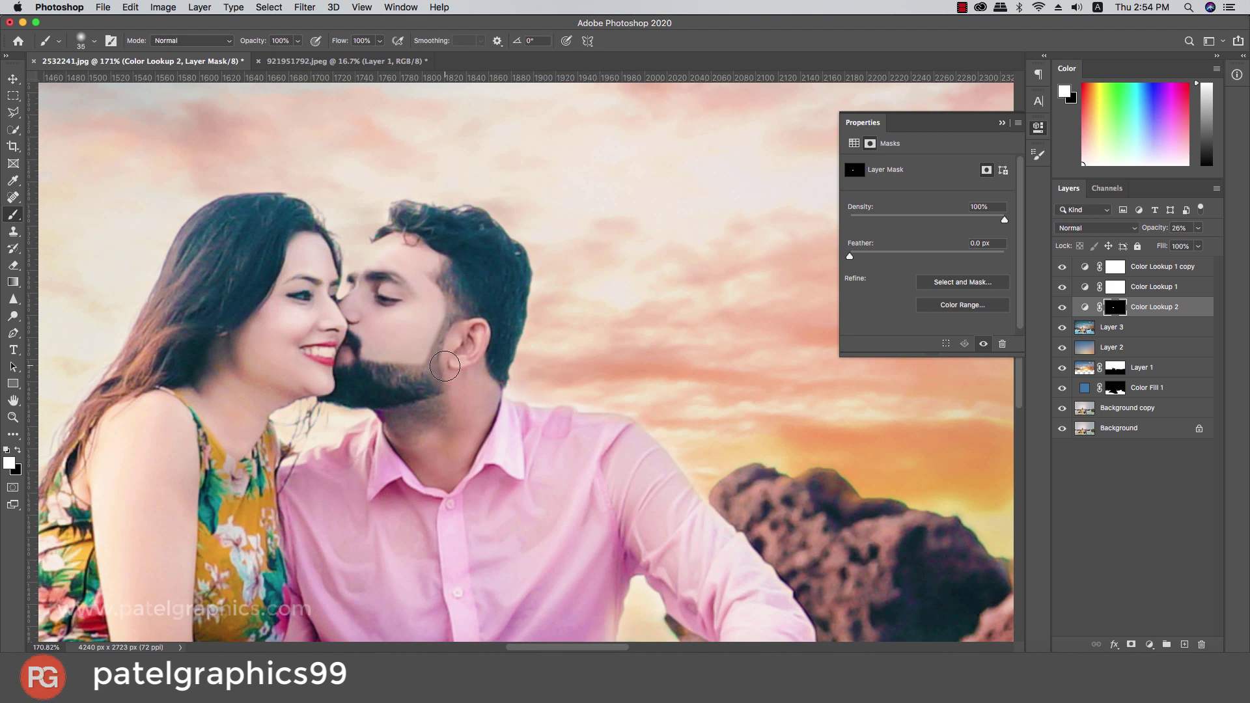
{"action": "key", "text": "bracketleft"}
{"action": "key", "text": "bracketleft"}
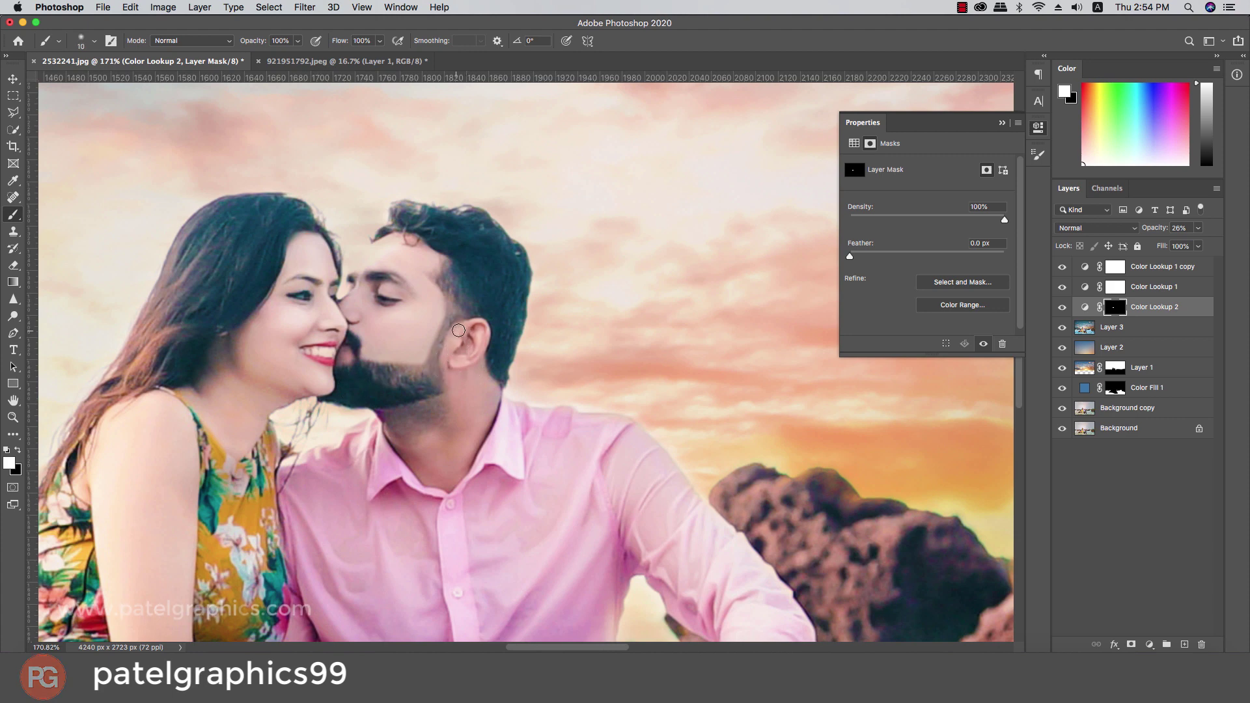
{"action": "key", "text": "bracketright"}
{"action": "key", "text": "bracketright"}
{"action": "mouse_move", "coordinate": [458, 330]}
{"action": "left_mouse_down"}
{"action": "mouse_move", "coordinate": [402, 414]}
{"action": "mouse_move", "coordinate": [489, 393]}
{"action": "mouse_move", "coordinate": [453, 415]}
{"action": "mouse_move", "coordinate": [438, 449]}
{"action": "left_mouse_up"}
Step: Paint the mask over the woman's arm, the man's arm and hand, and their feet
{"action": "key", "text": "bracketright"}
{"action": "key", "text": "bracketright"}
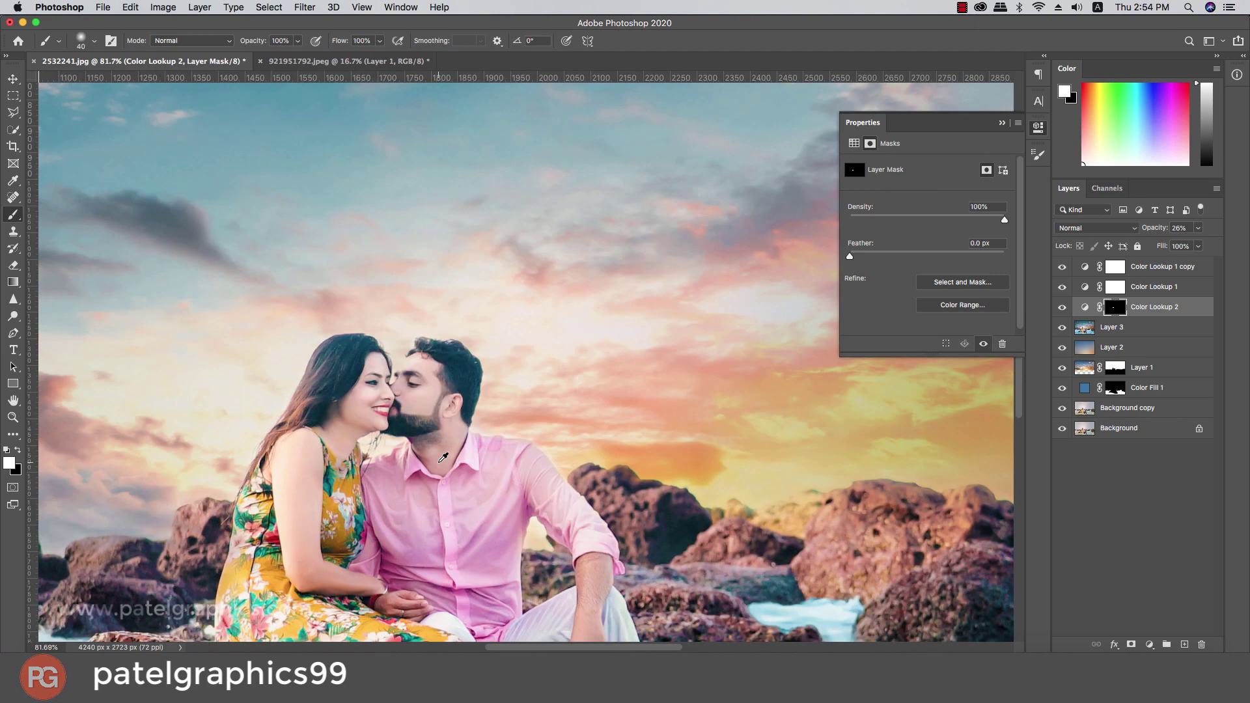
{"action": "scroll", "coordinate": [447, 437], "scroll_direction": "down", "scroll_amount": 5}
{"action": "scroll", "coordinate": [448, 437], "scroll_direction": "up", "scroll_amount": 2}
{"action": "scroll", "coordinate": [424, 456], "scroll_direction": "up", "scroll_amount": 1}
{"action": "scroll", "coordinate": [395, 476], "scroll_direction": "up", "scroll_amount": 1}
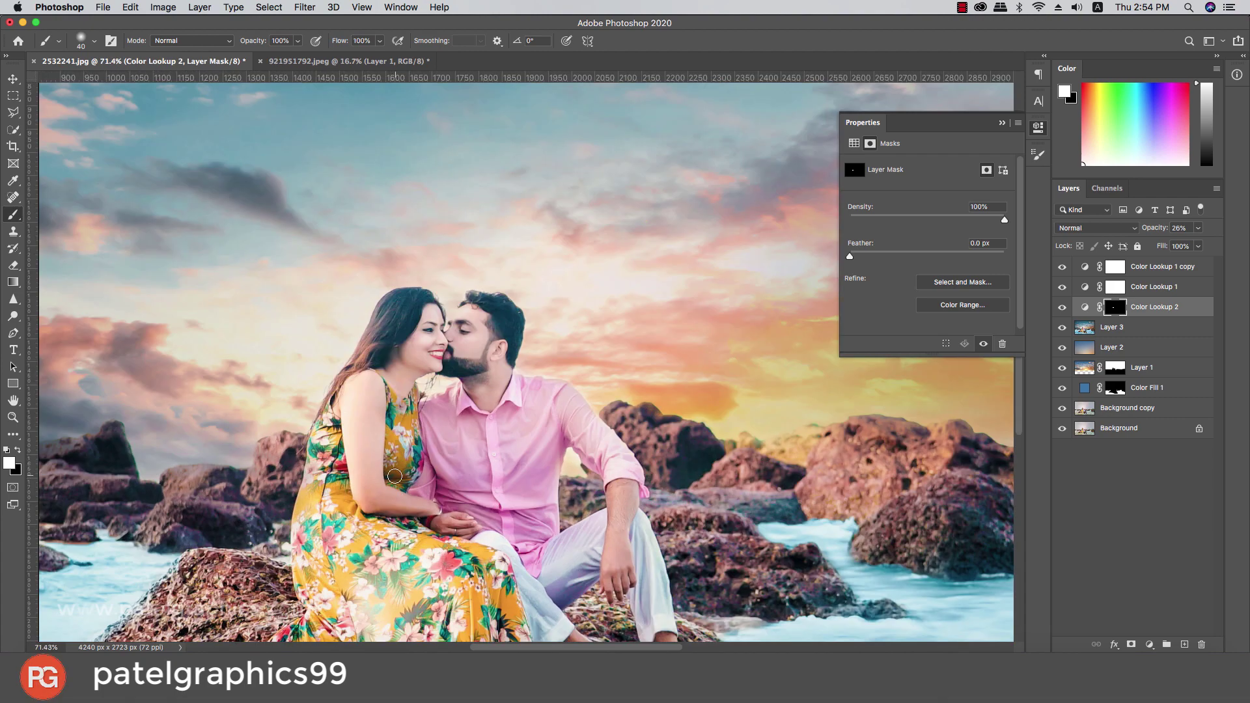
{"action": "left_click_drag", "start_coordinate": [374, 499], "coordinate": [442, 530]}
{"action": "key", "text": "bracketleft"}
{"action": "key", "text": "bracketleft"}
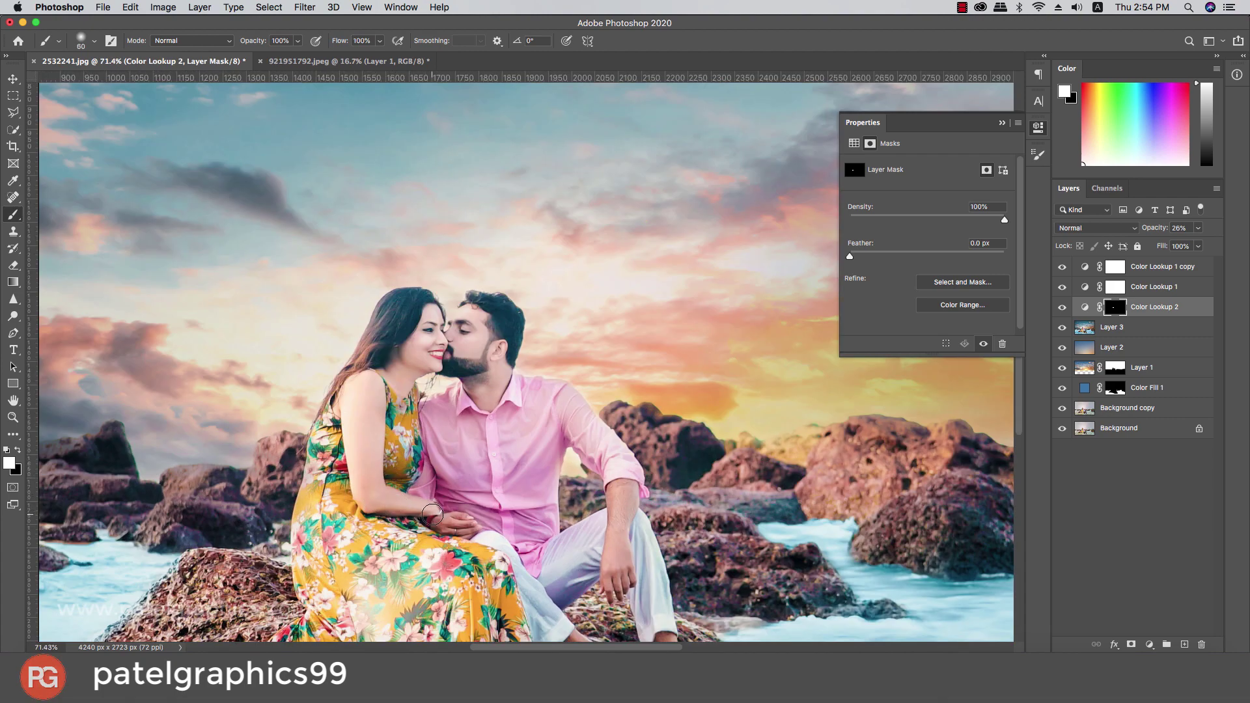
{"action": "scroll", "coordinate": [404, 443], "scroll_direction": "down", "scroll_amount": 3}
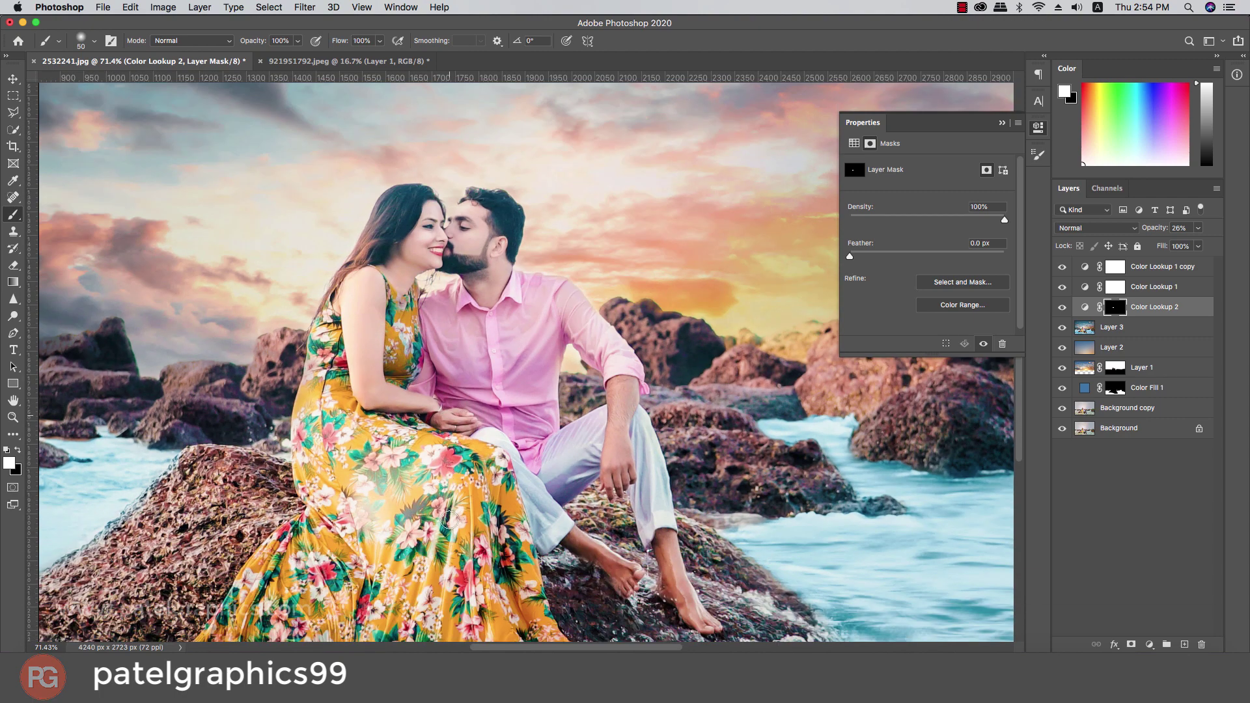
{"action": "scroll", "coordinate": [561, 448], "scroll_direction": "down", "scroll_amount": 2}
{"action": "key", "text": "bracketright"}
{"action": "key", "text": "bracketright"}
{"action": "left_click_drag", "start_coordinate": [627, 319], "coordinate": [615, 417]}
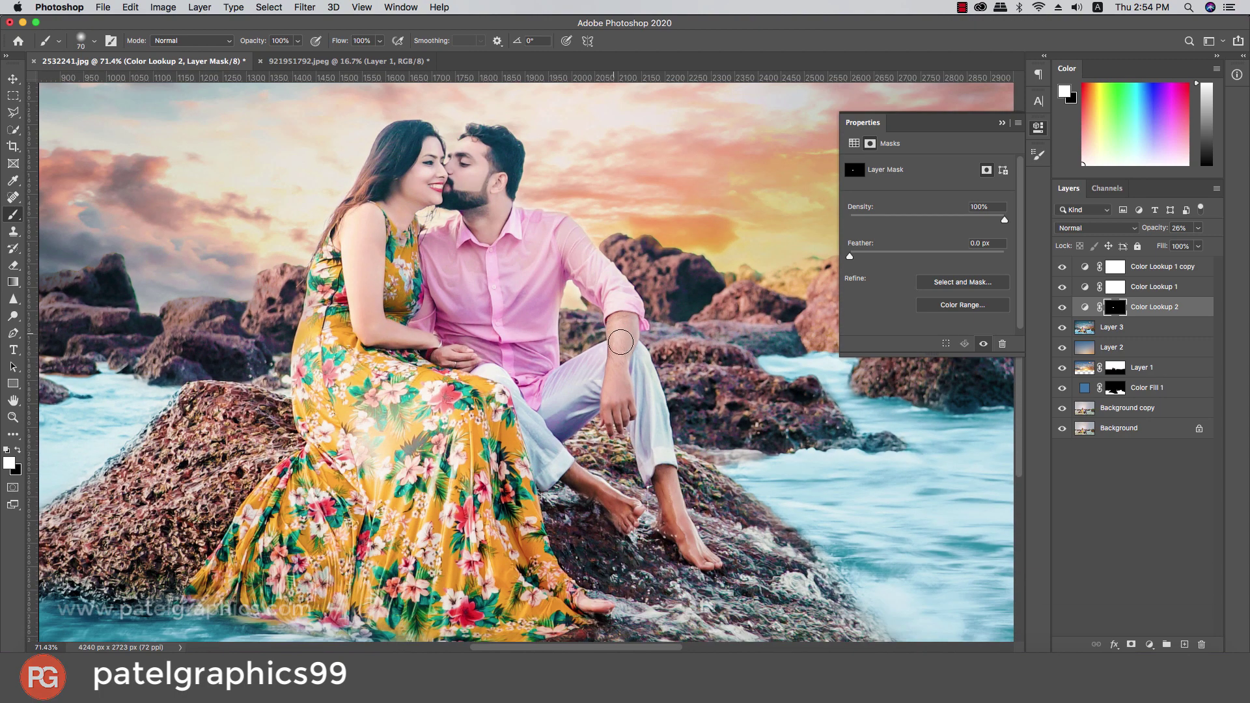
{"action": "key", "text": "bracketleft"}
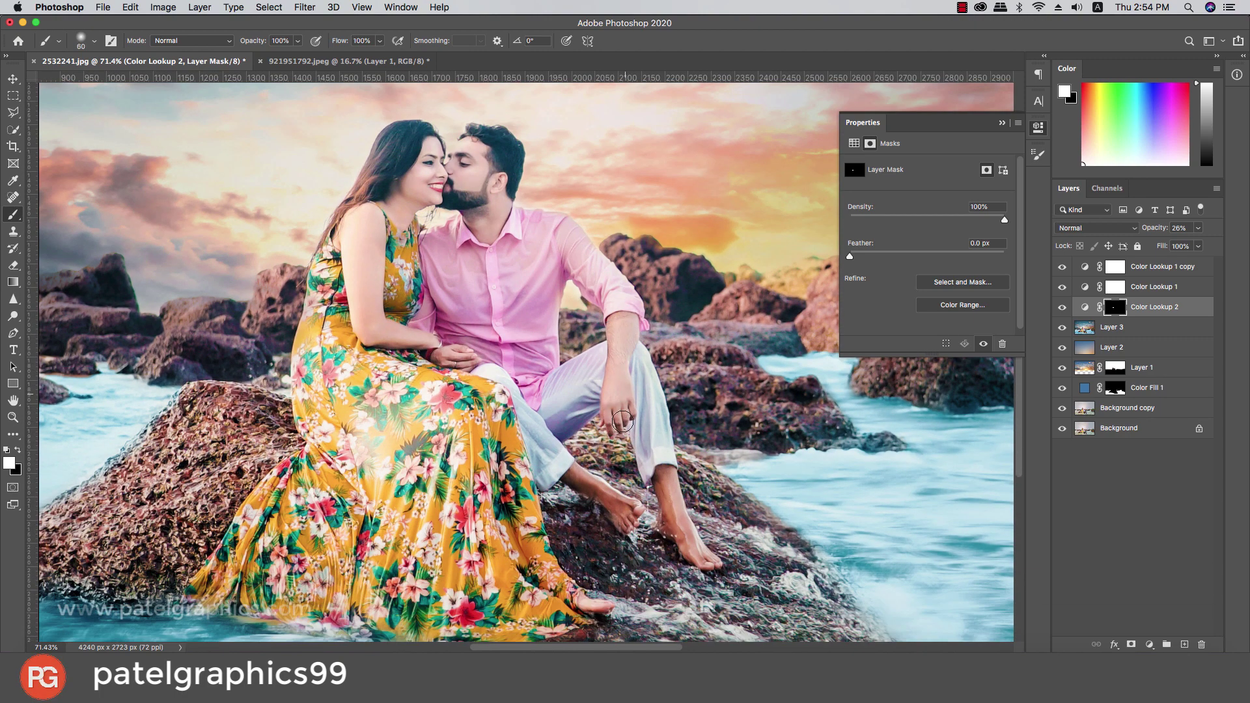
{"action": "left_click_drag", "start_coordinate": [581, 478], "coordinate": [697, 555]}
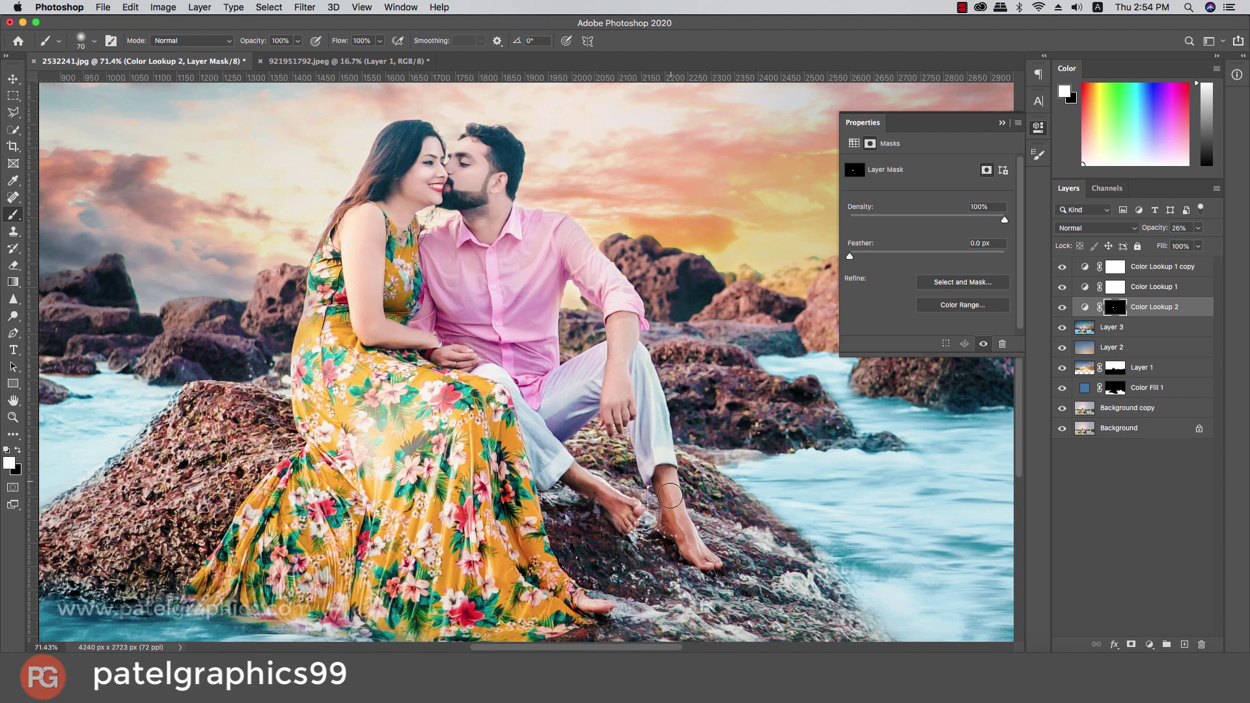
{"action": "scroll", "coordinate": [585, 381], "scroll_direction": "down", "scroll_amount": 5}
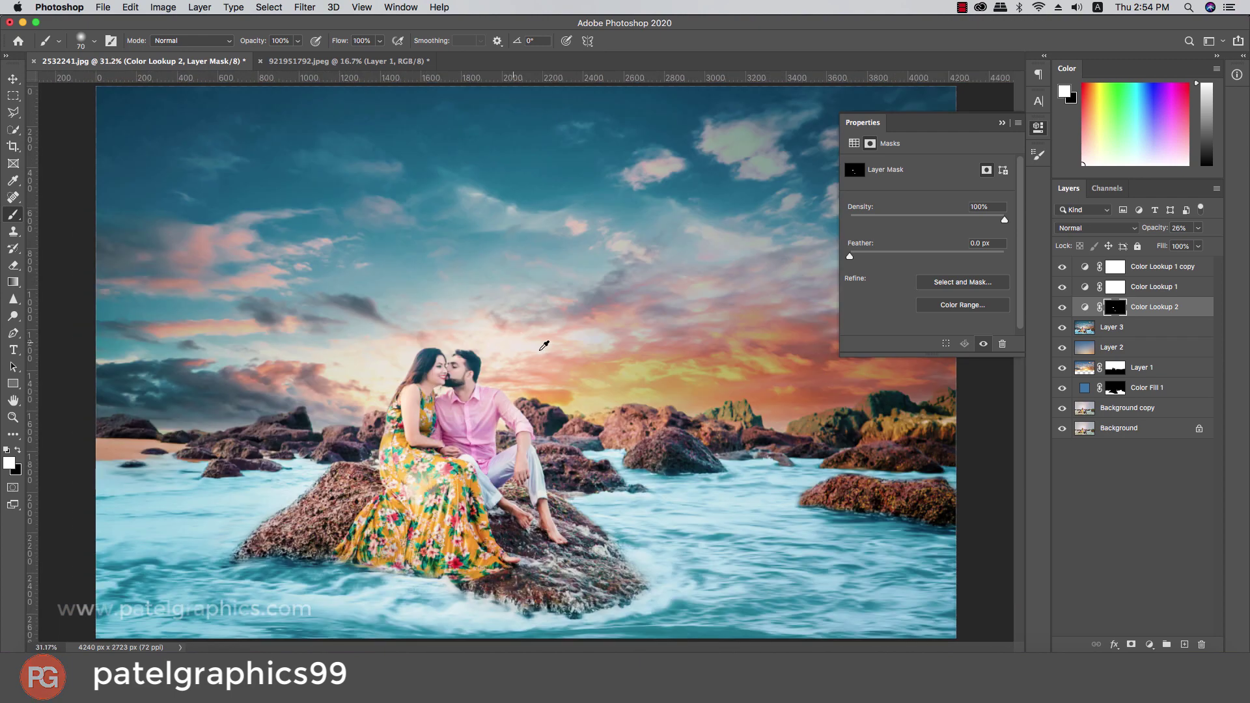
Step: Fine-tune the Color Lookup 2 layer's opacity with the slider
{"action": "scroll", "coordinate": [545, 346], "scroll_direction": "down", "scroll_amount": 1}
{"action": "left_click", "coordinate": [1189, 228]}
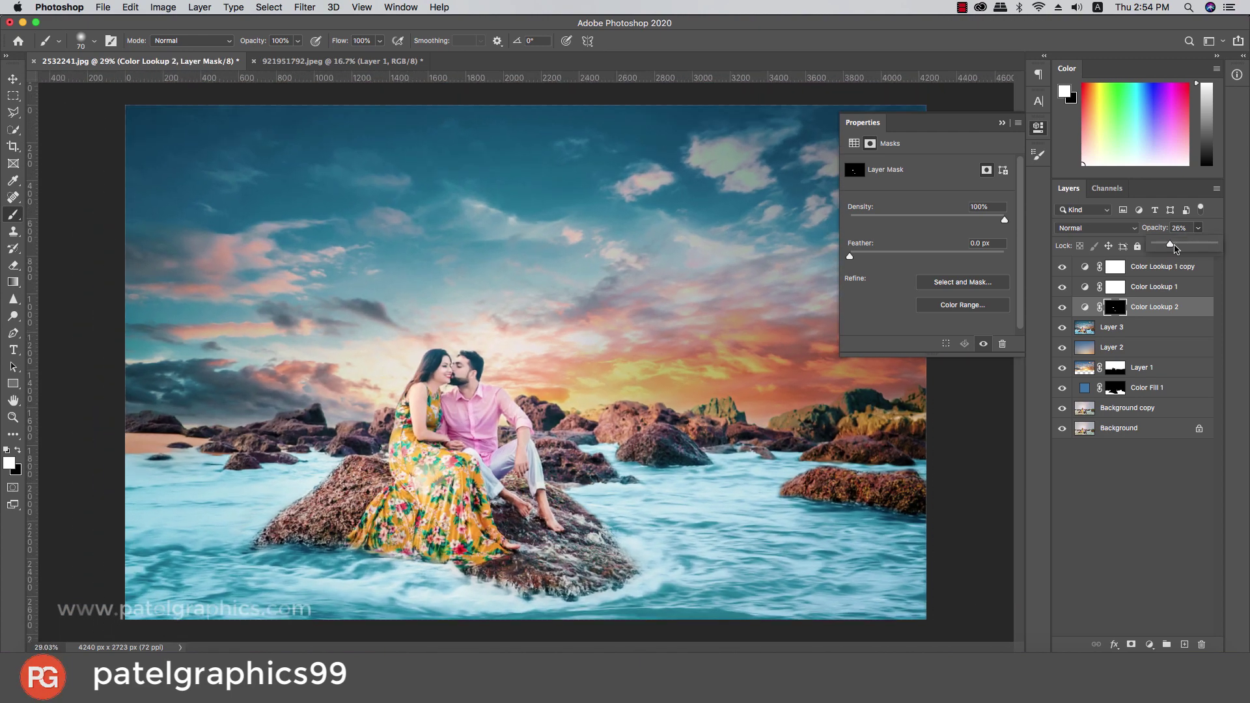
{"action": "left_click_drag", "start_coordinate": [1157, 246], "coordinate": [1157, 243]}
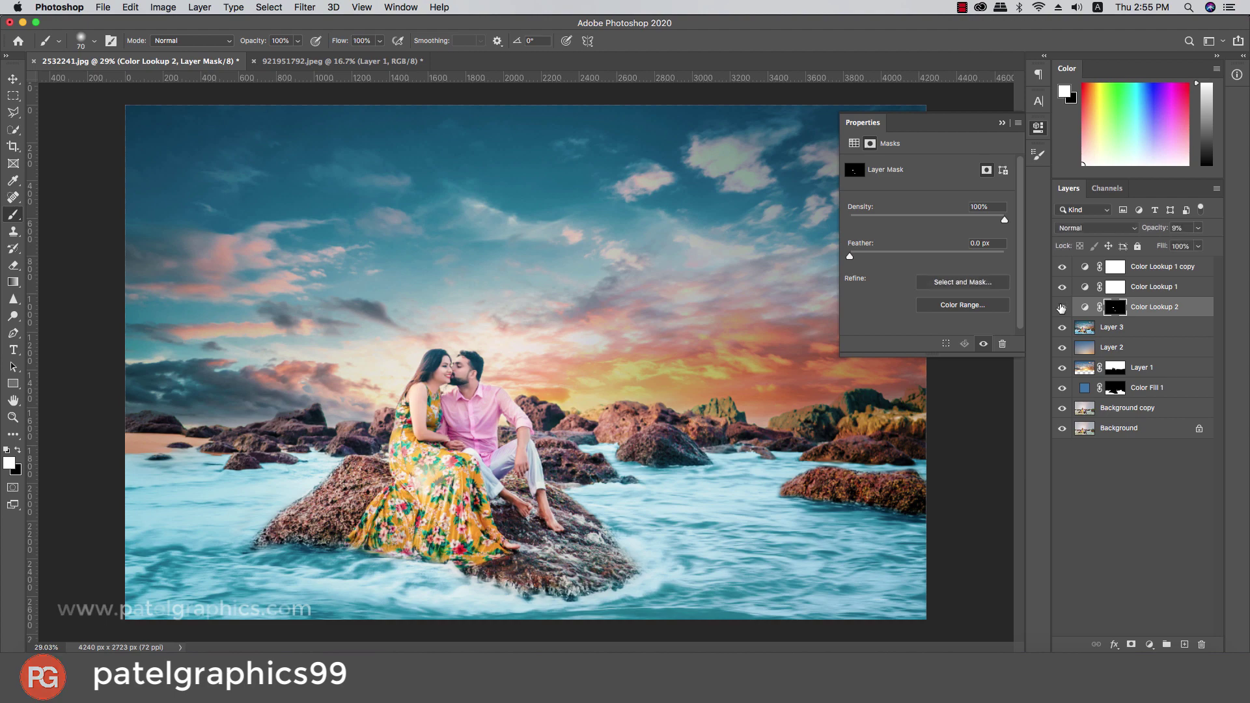
{"action": "scroll", "coordinate": [640, 381], "scroll_direction": "down", "scroll_amount": 2}
{"action": "scroll", "coordinate": [640, 381], "scroll_direction": "up", "scroll_amount": 1}
{"action": "scroll", "coordinate": [639, 380], "scroll_direction": "up", "scroll_amount": 1}
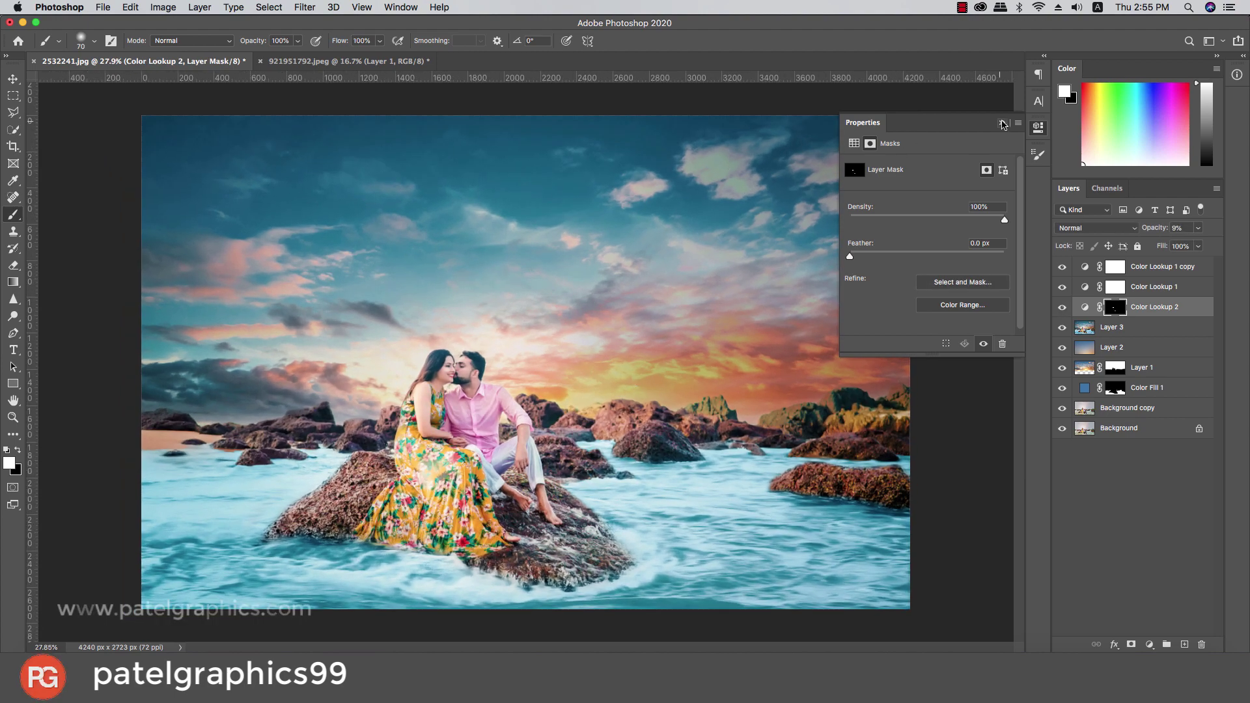
Step: Group the edit layers from Color Lookup 1 copy down to Background copy into Group 1
{"action": "left_click", "coordinate": [1003, 124]}
{"action": "scroll", "coordinate": [683, 287], "scroll_direction": "up", "scroll_amount": 2}
{"action": "left_click", "coordinate": [1134, 269]}
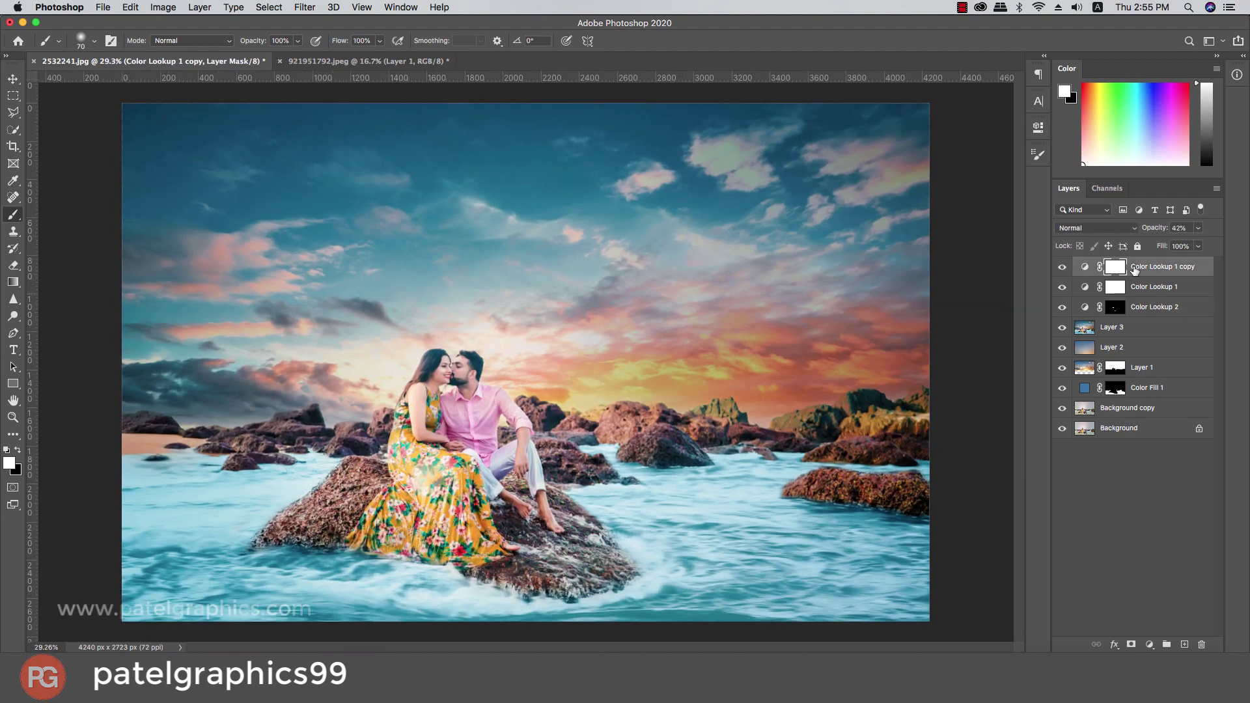
{"action": "left_click", "coordinate": [1136, 409], "text": "shift"}
{"action": "key", "text": "ctrl+g"}
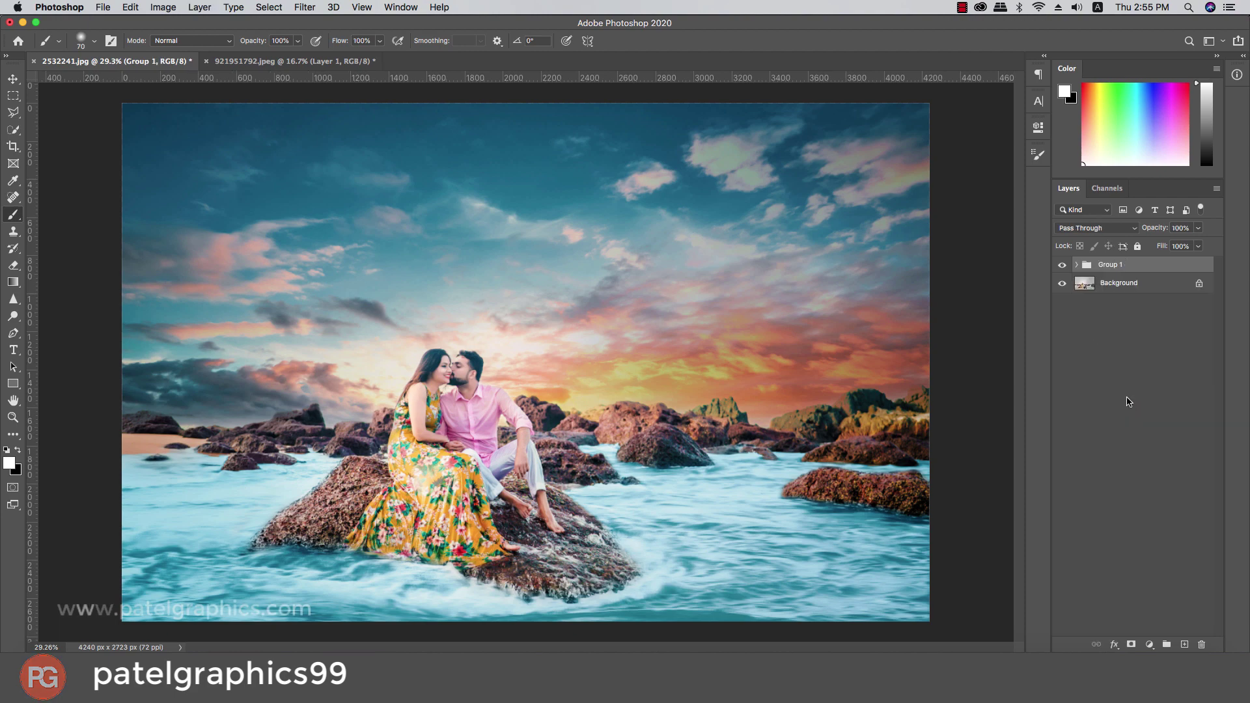
Step: Toggle Group 1's visibility repeatedly to compare the original with the grade
{"action": "left_click", "coordinate": [1061, 266]}
{"action": "left_click", "coordinate": [1062, 266]}
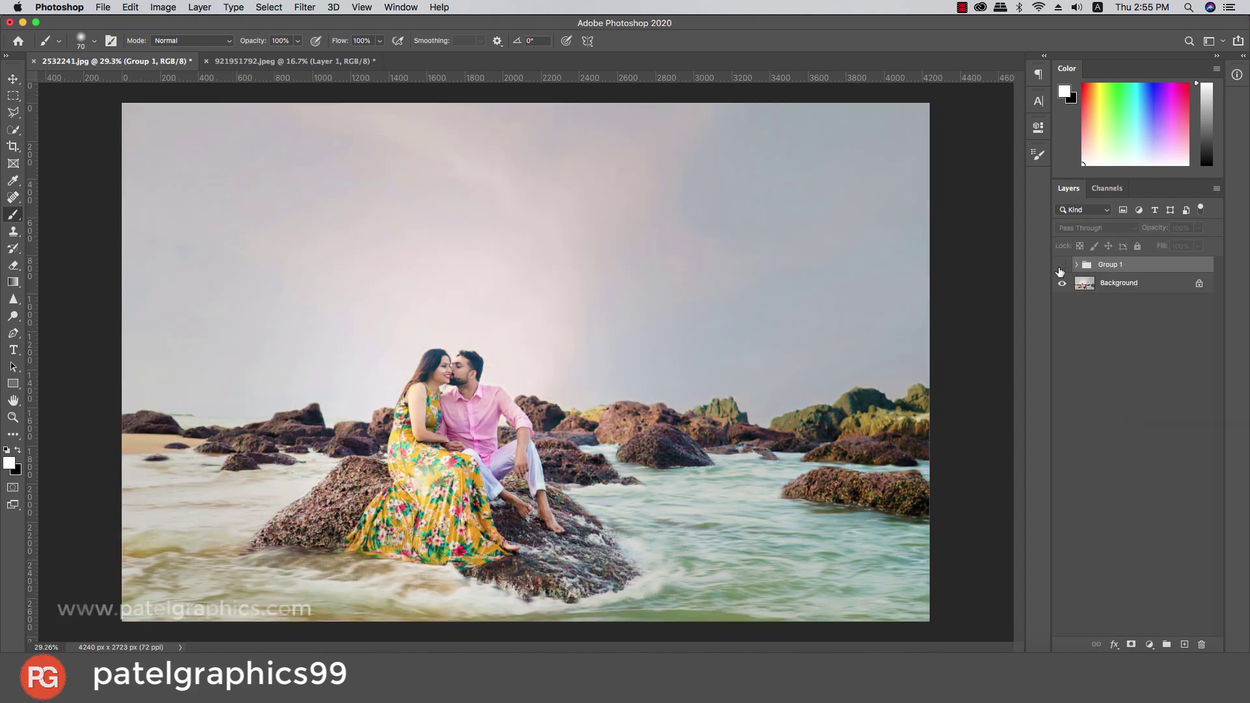
{"action": "left_click", "coordinate": [1062, 265]}
{"action": "left_click", "coordinate": [1062, 266]}
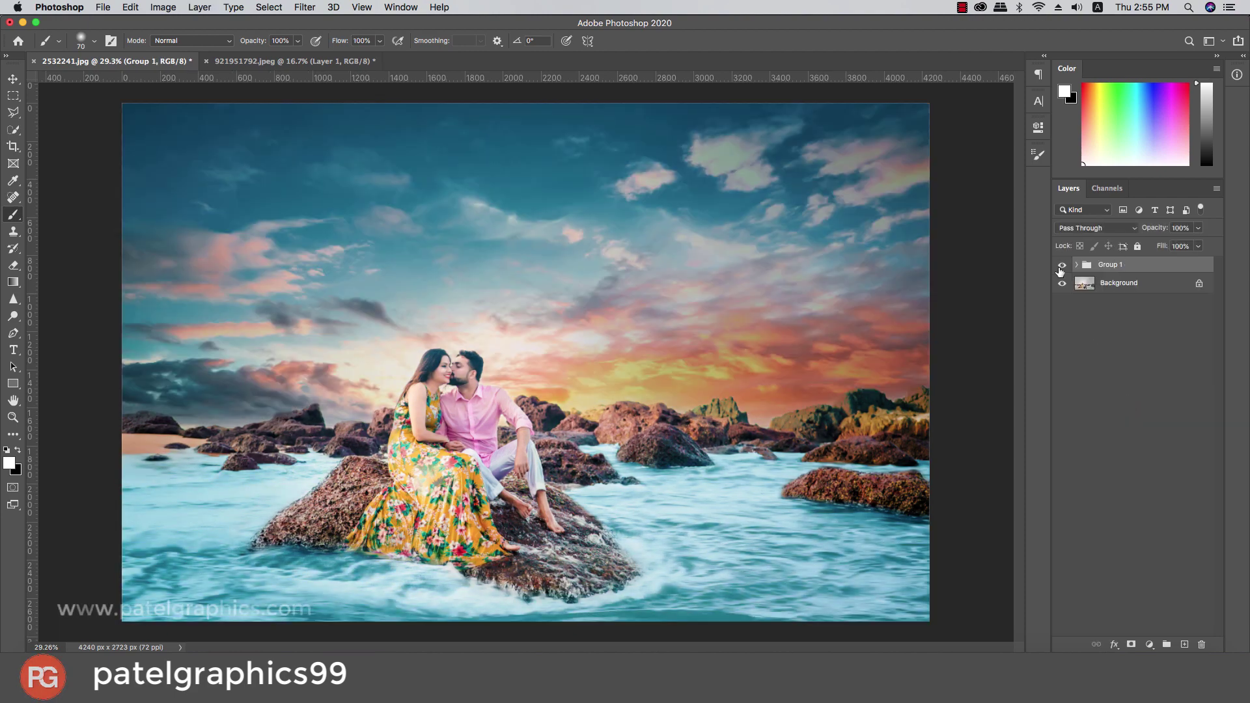
{"action": "left_click", "coordinate": [1061, 265]}
{"action": "left_click", "coordinate": [1062, 266]}
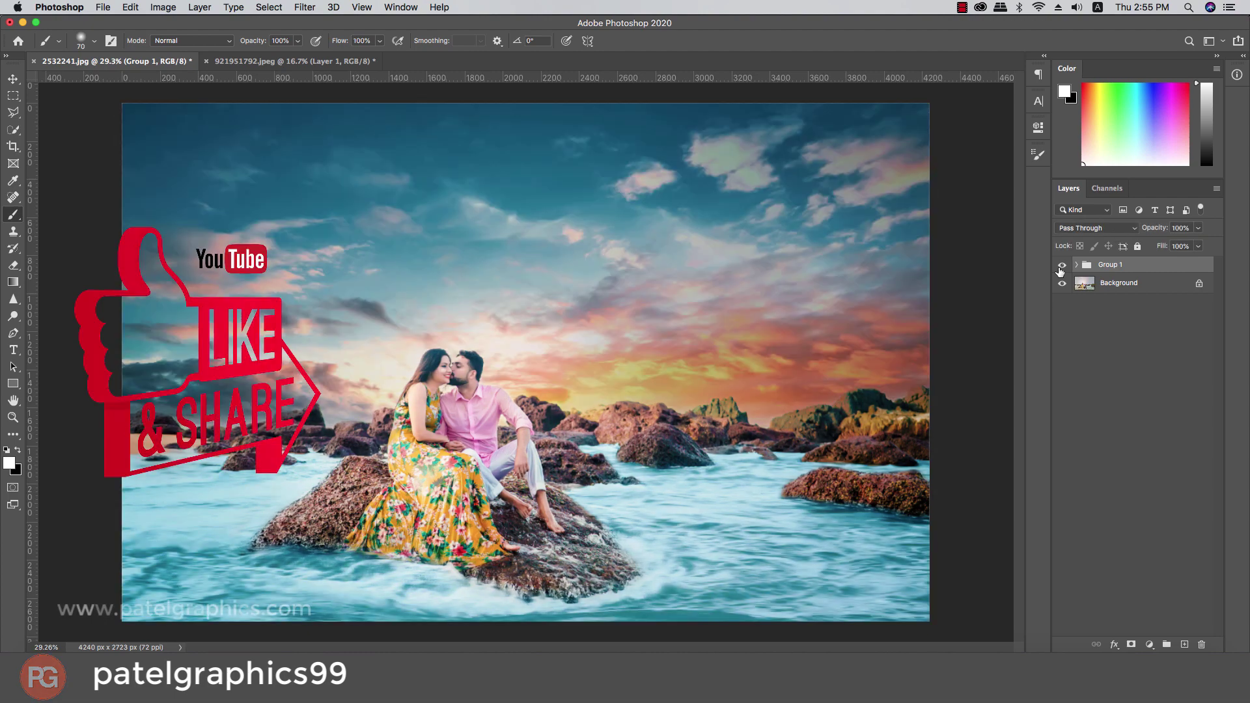
{"action": "left_click", "coordinate": [1060, 269]}
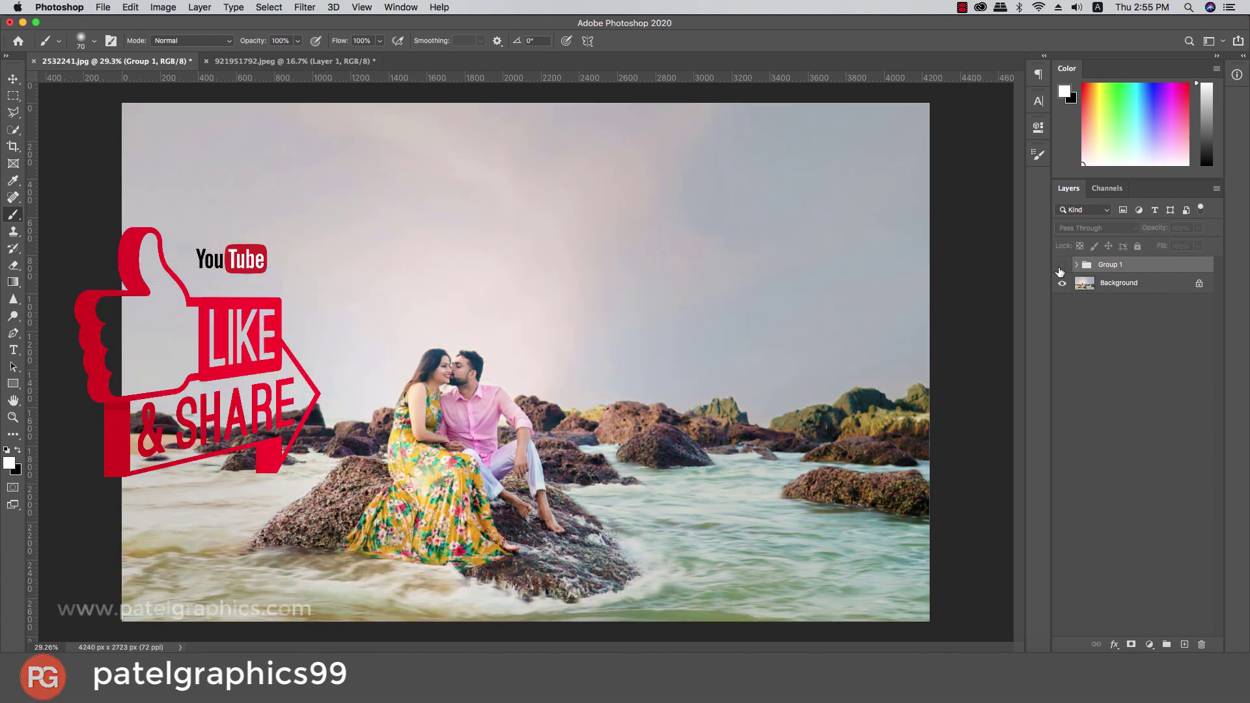
{"action": "left_click", "coordinate": [1060, 268]}
{"action": "left_click", "coordinate": [1060, 267]}
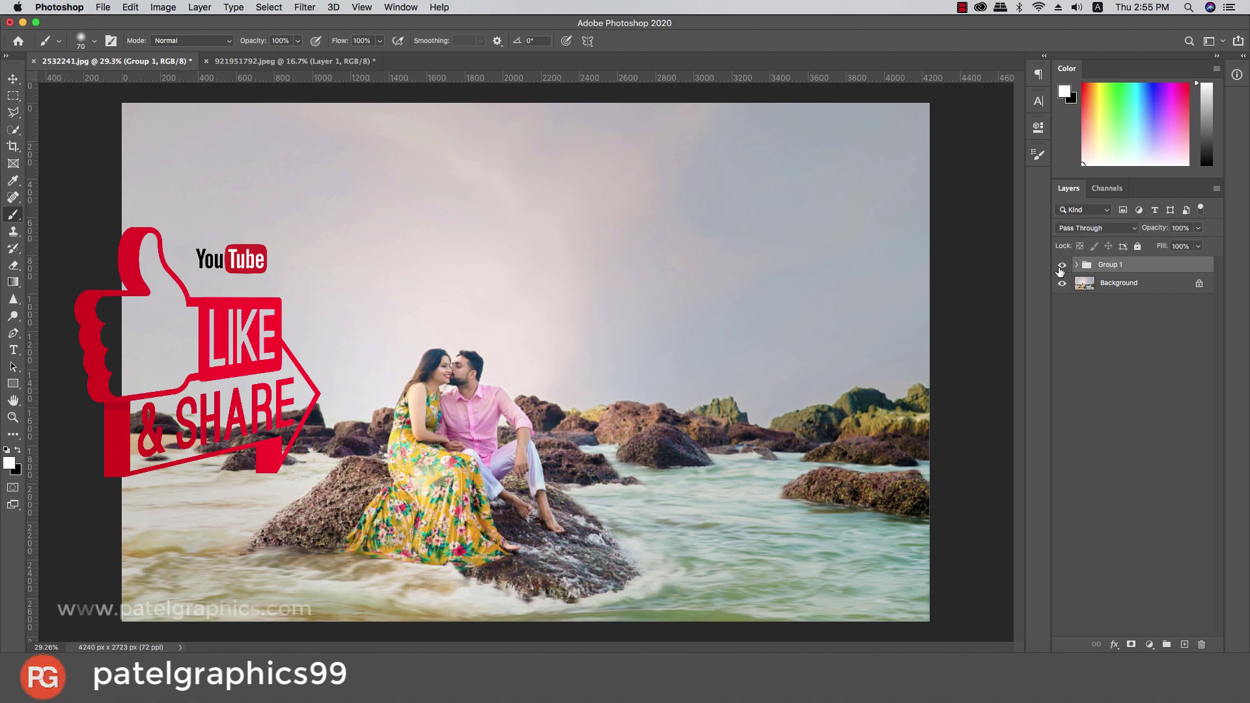
{"action": "left_click", "coordinate": [1060, 267]}
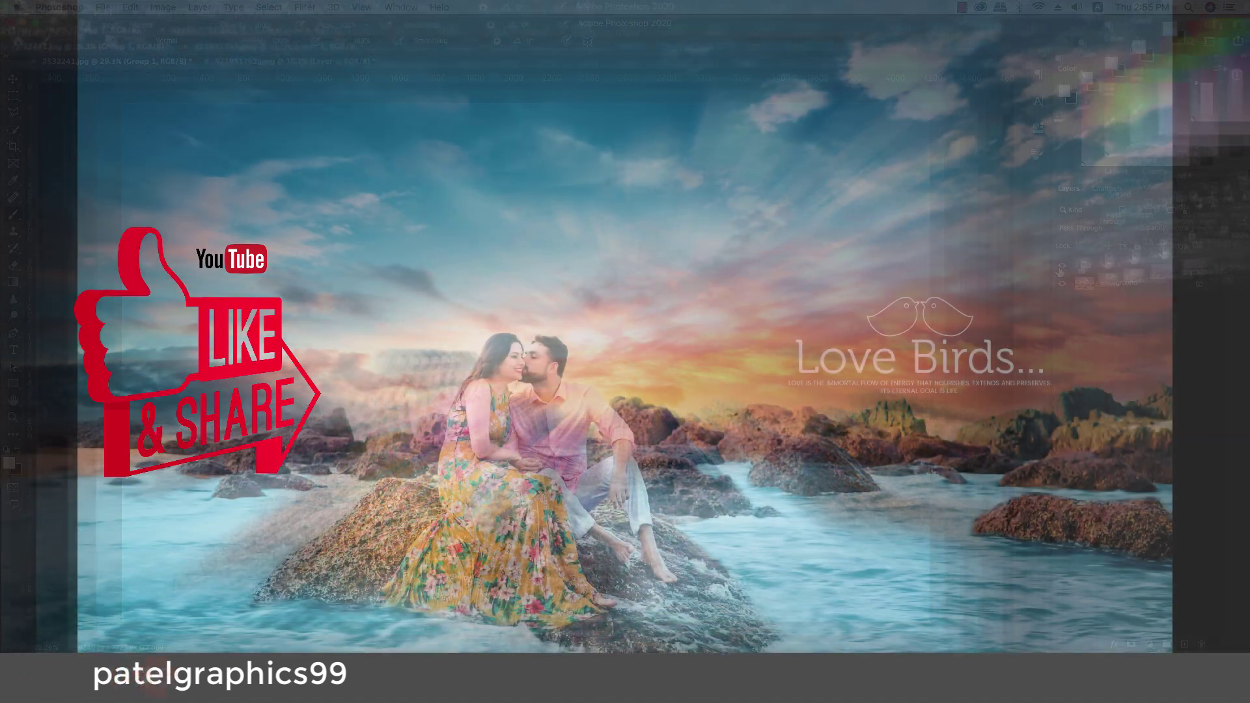